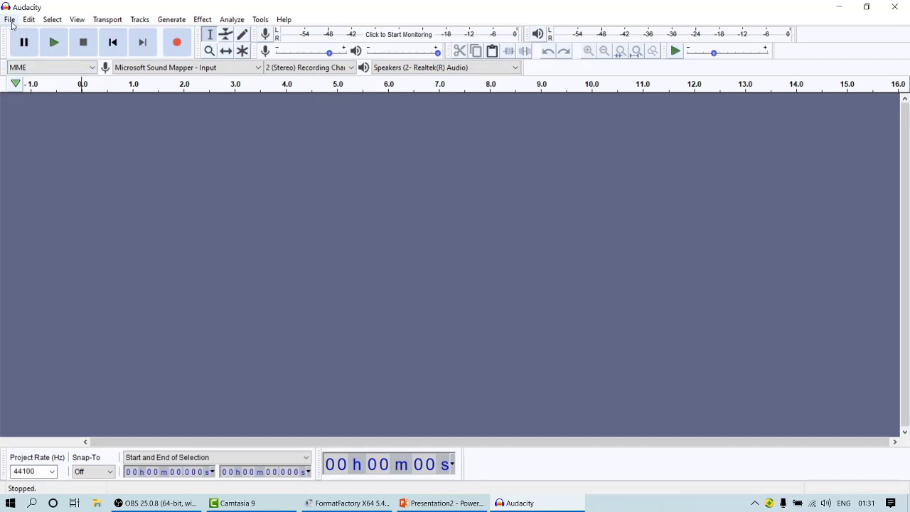
- Open the "Total audio recording" file from the Narrations folder
left_click(10, 20)
left_click(30, 46)
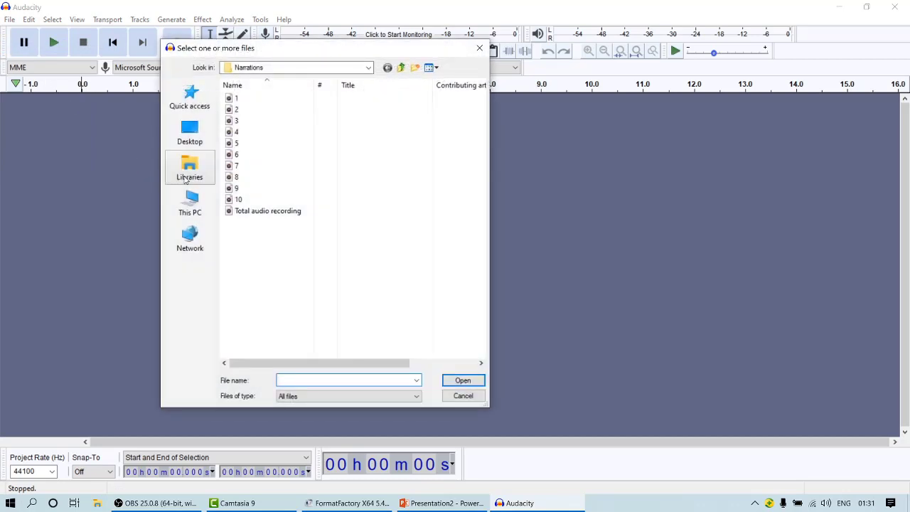
left_click(258, 212)
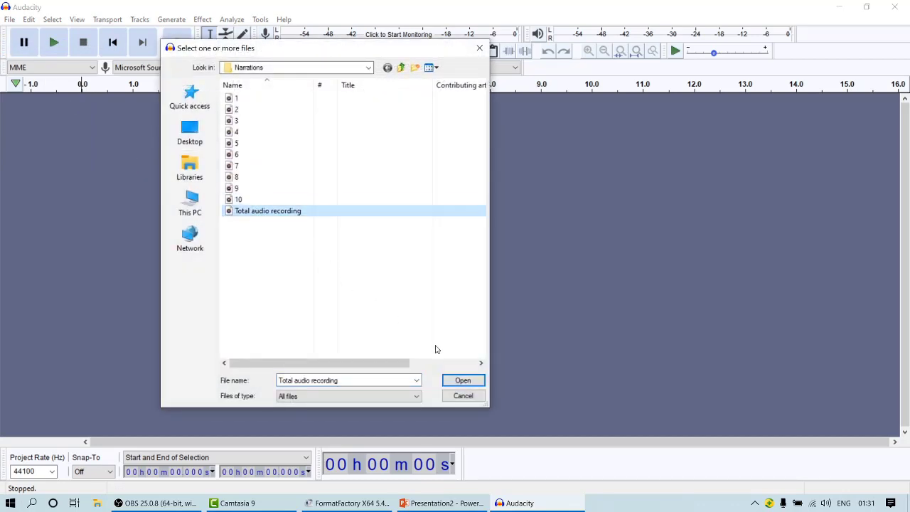
left_click(460, 382)
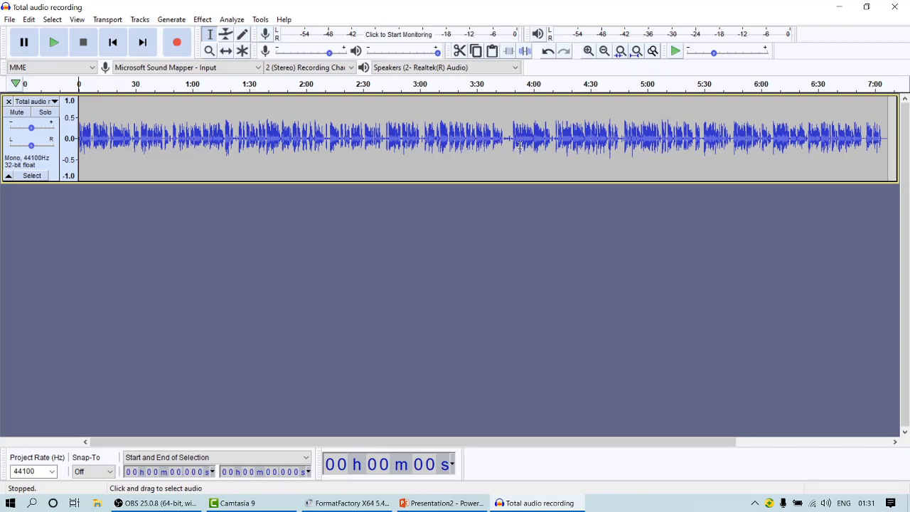
- Play the opening part of the recording from the start to hear the narration and its background noise
left_click(589, 51)
left_click(589, 51)
left_click(589, 51)
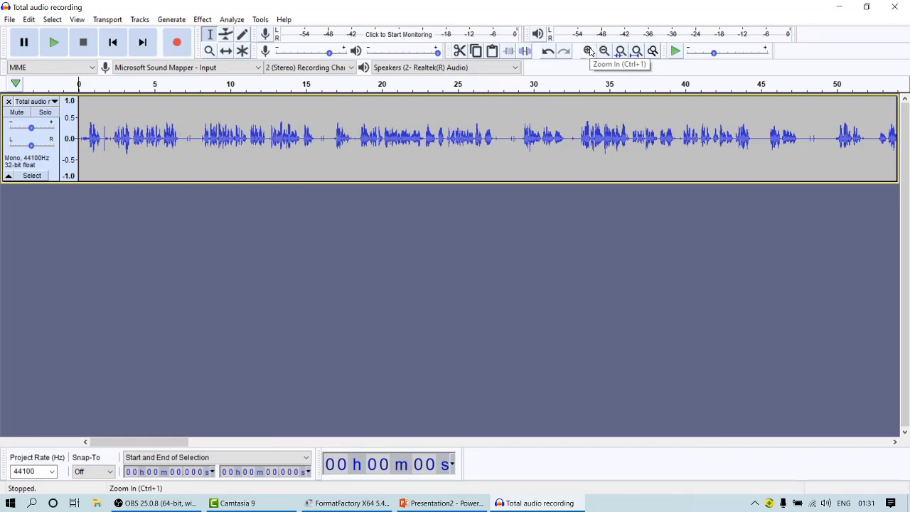
left_click(57, 46)
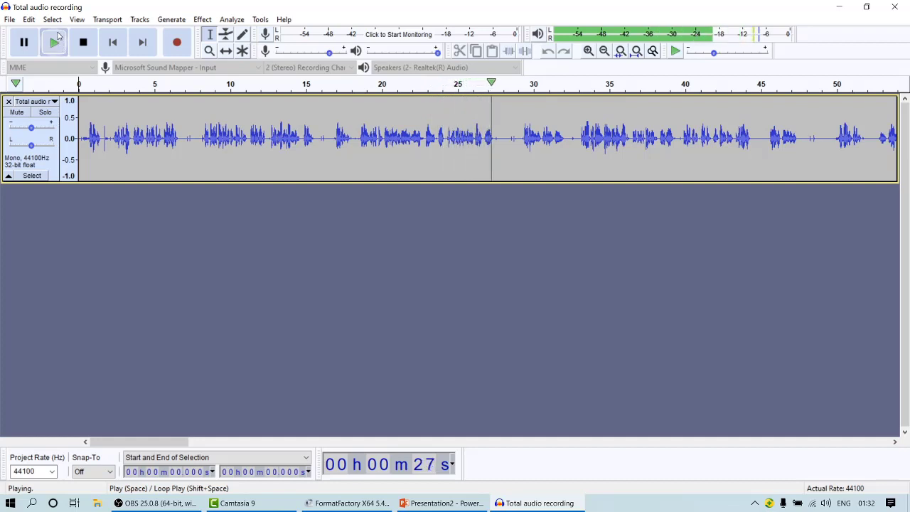
left_click(82, 45)
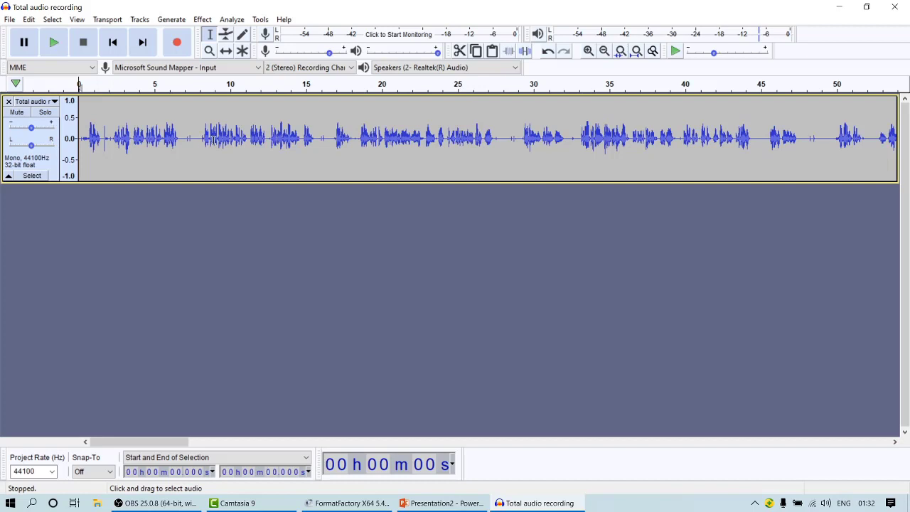
left_click_drag(199, 138, 318, 142)
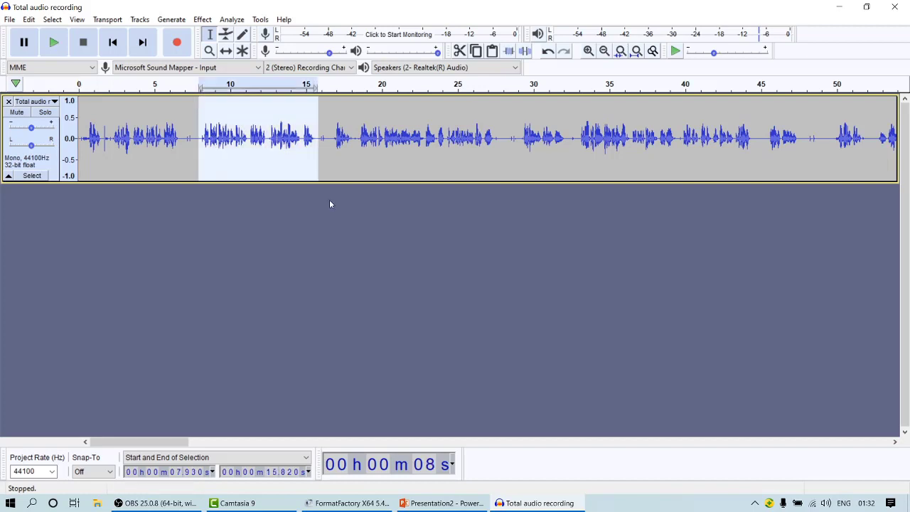
left_click(420, 165)
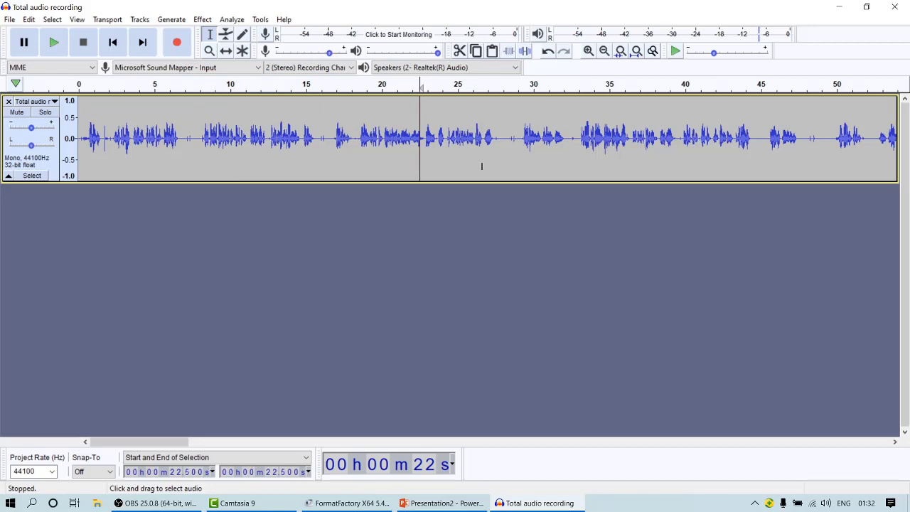
left_click_drag(499, 140, 511, 185)
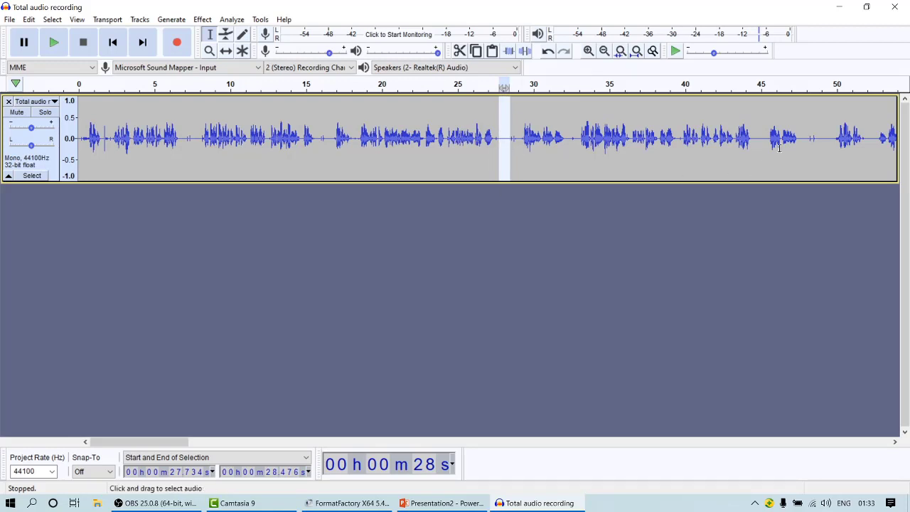
- Capture a noise profile from the silent gap between about 47.7 and 49.6 seconds
left_click_drag(803, 143, 831, 135)
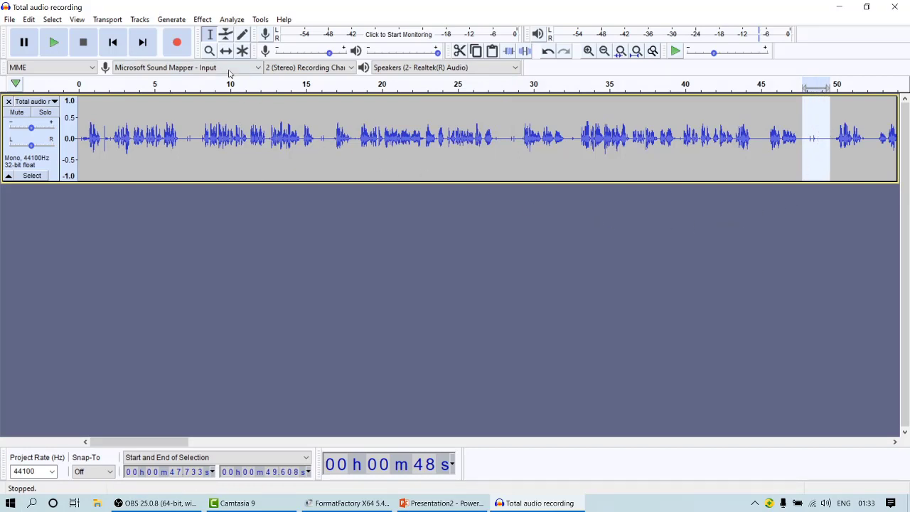
left_click(212, 20)
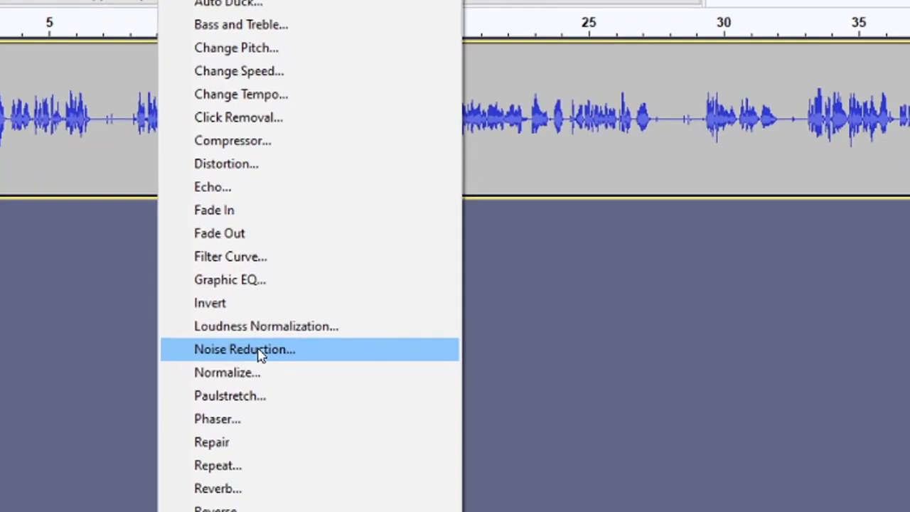
left_click(260, 351)
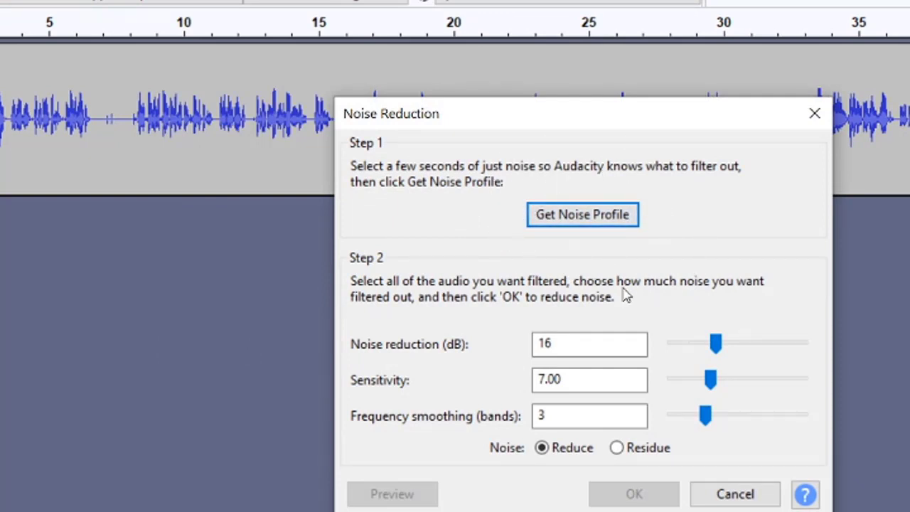
left_click(585, 216)
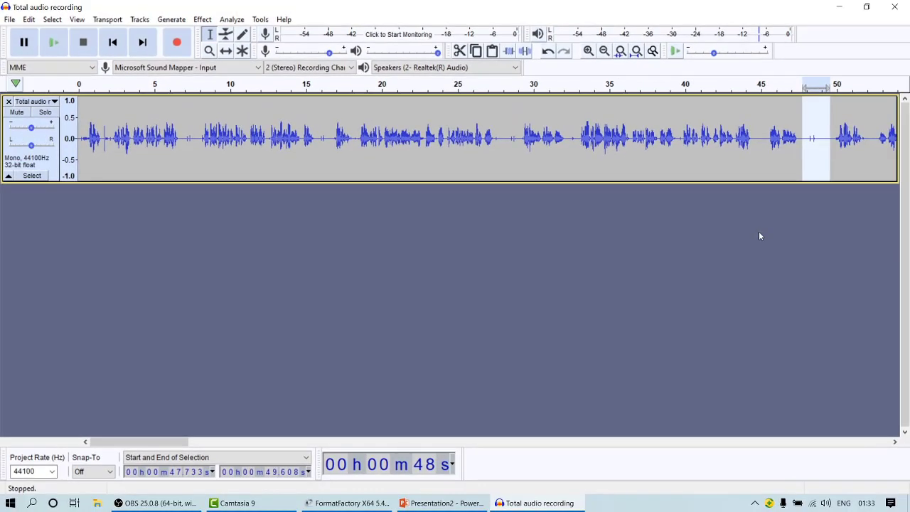
- Apply Noise Reduction to the entire track using the captured noise profile
key("ctrl+a")
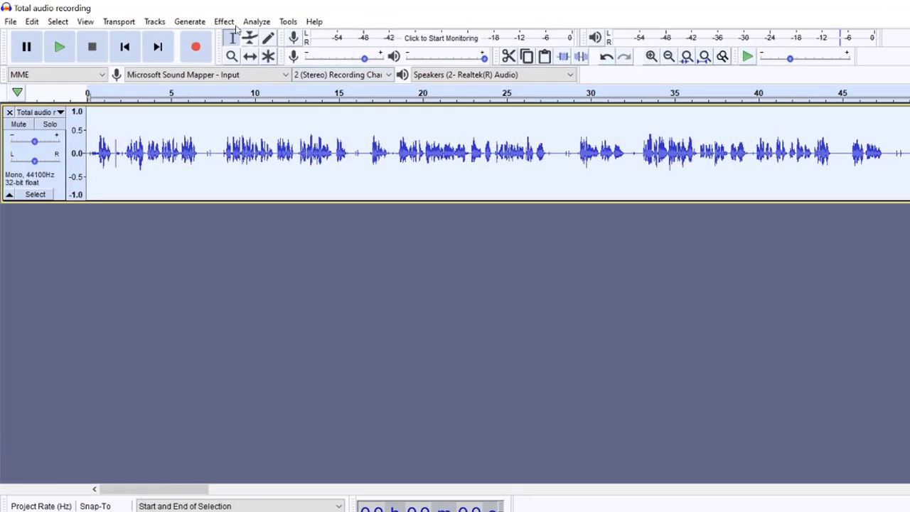
left_click(207, 20)
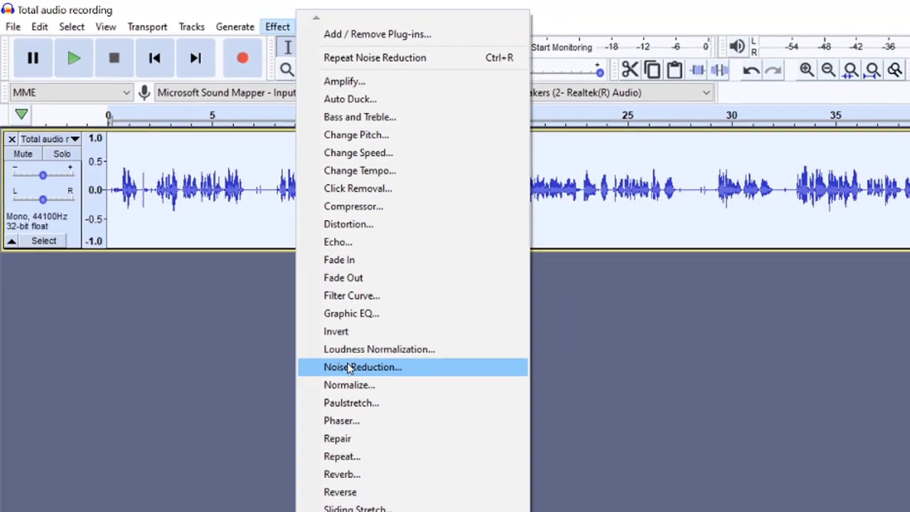
left_click(396, 415)
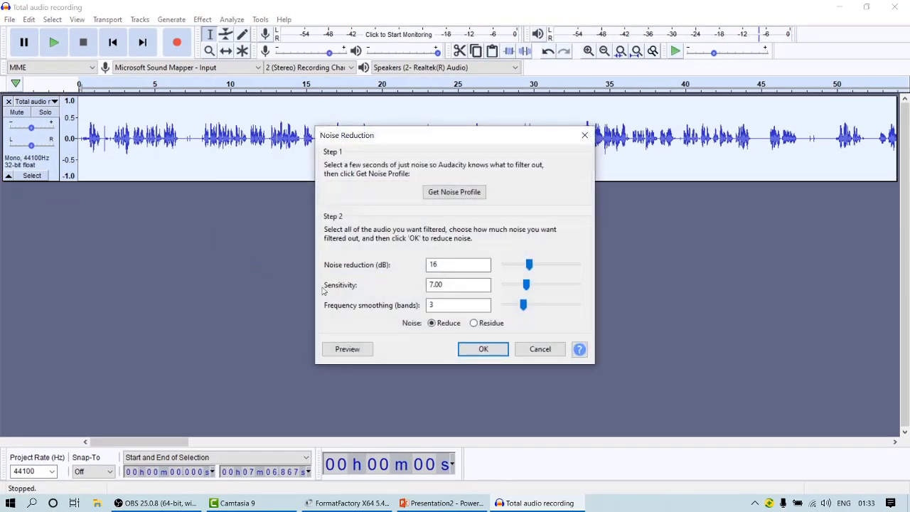
left_click(485, 350)
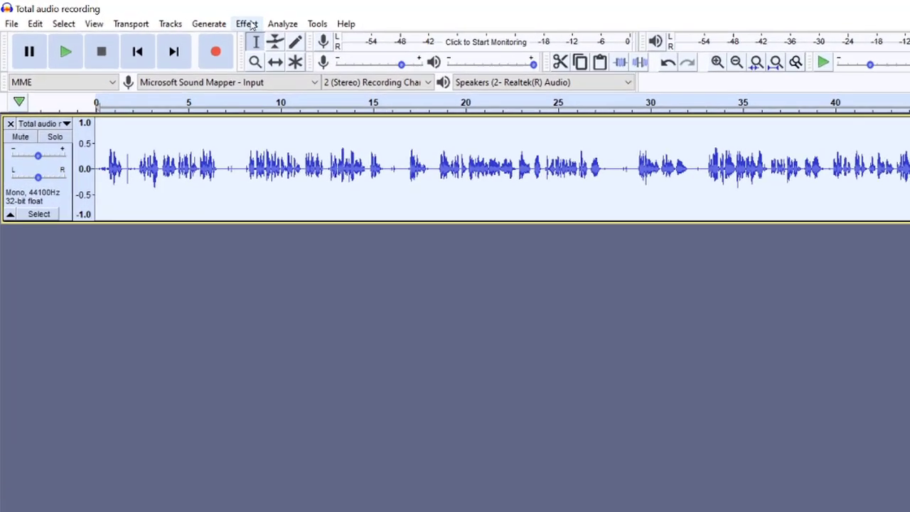
- Amplify the entire track by 10.1 dB and play back the start of the result
left_click(202, 19)
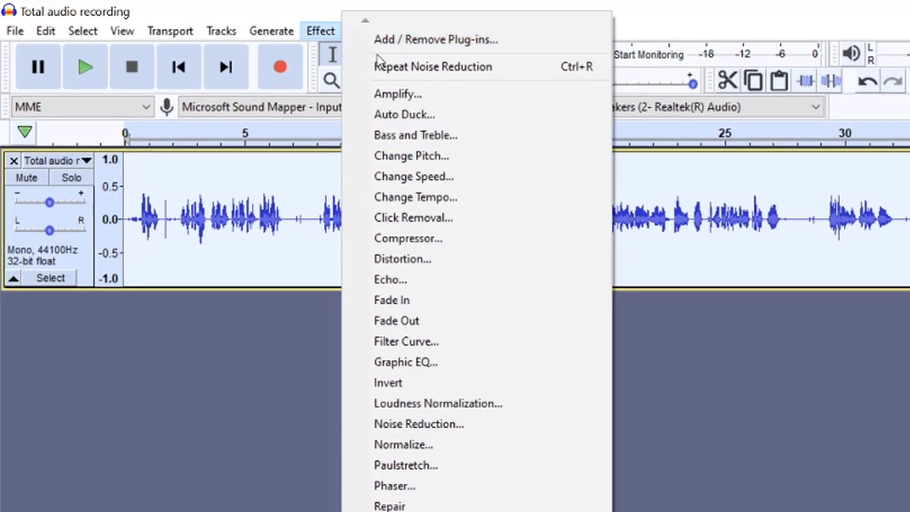
left_click(397, 94)
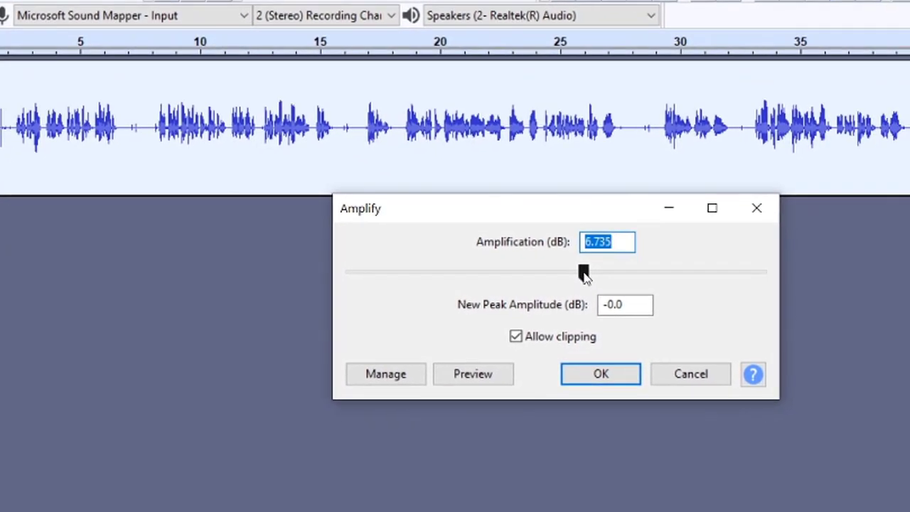
left_click_drag(747, 366, 752, 369)
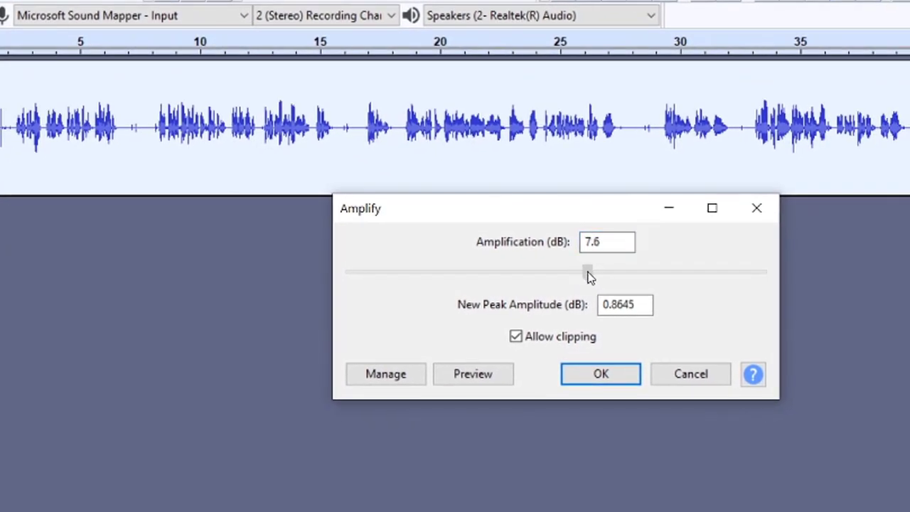
left_click_drag(589, 277, 600, 270)
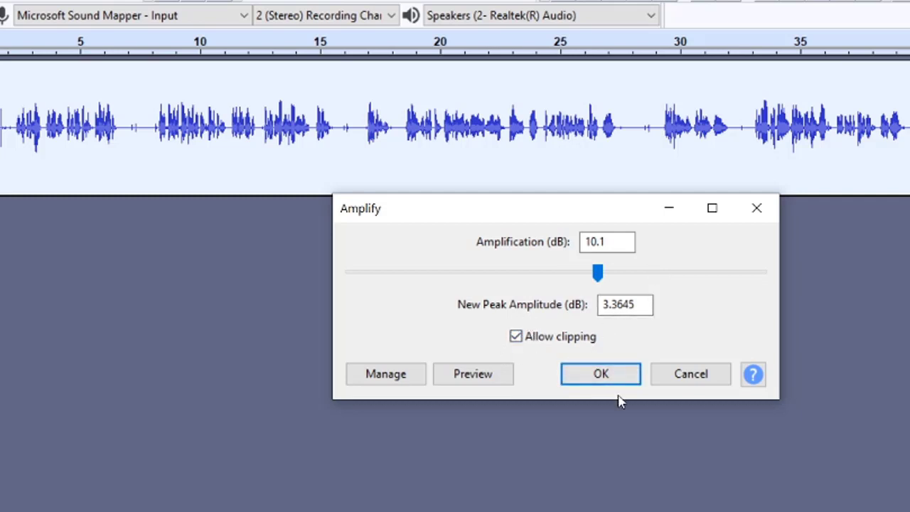
left_click(605, 377)
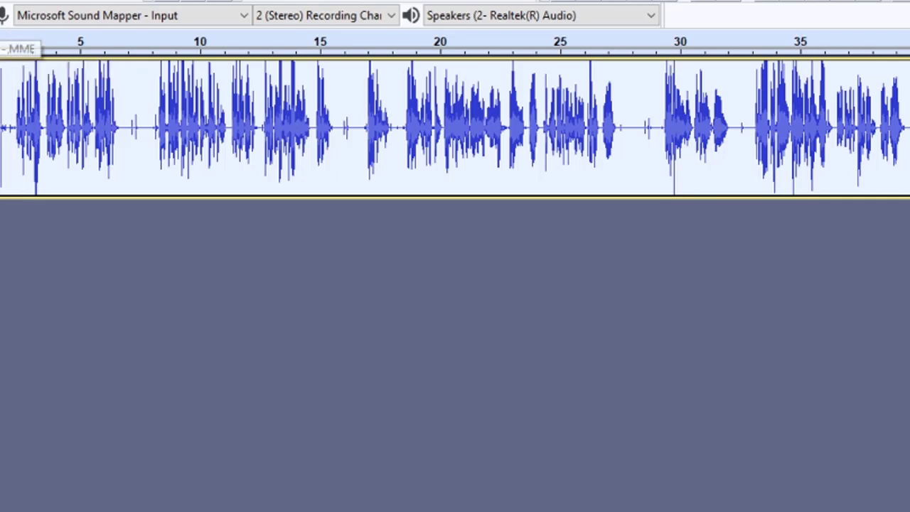
left_click(15, 0)
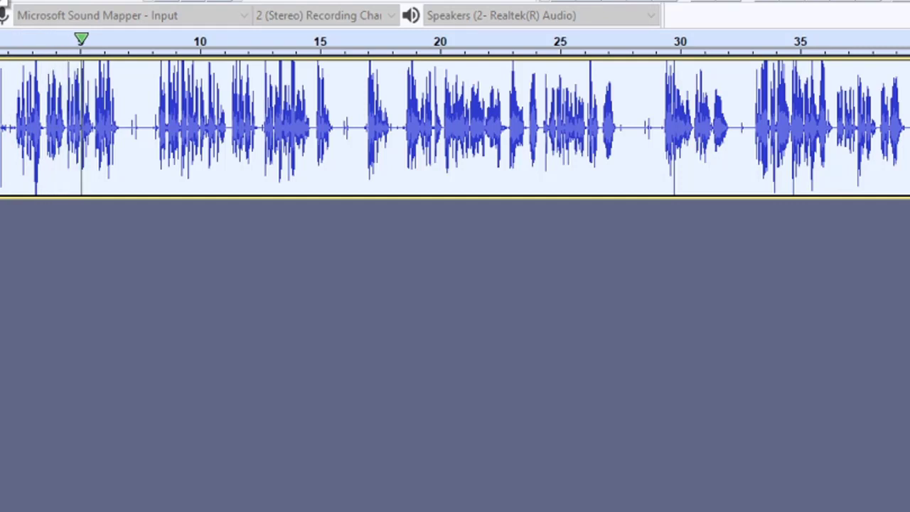
key("space")
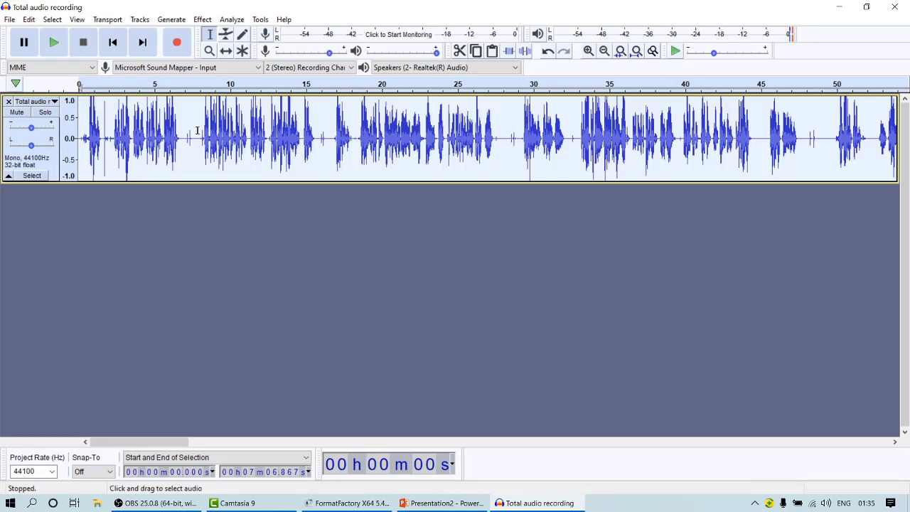
- Export the narration segment from about 7.9 to 16 seconds to the Desktop as an MP3 named "slide 1", leaving the metadata tags empty
left_click_drag(198, 130, 320, 129)
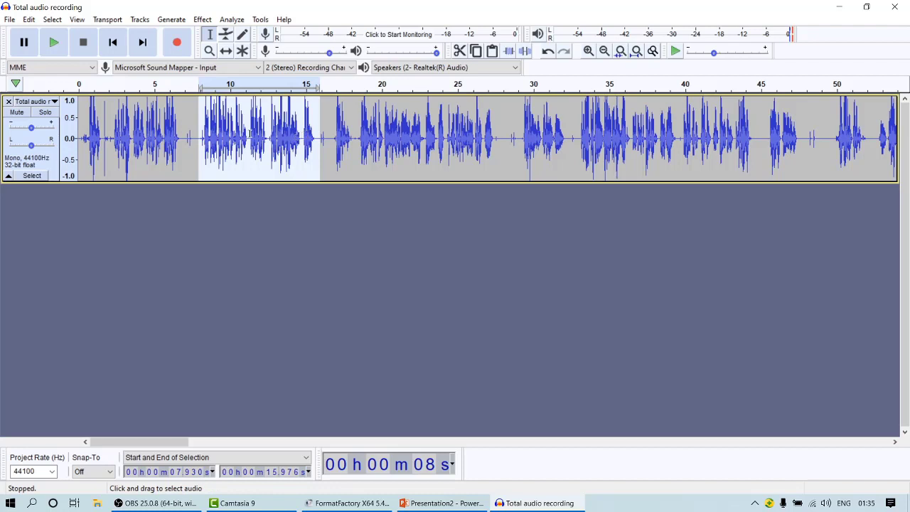
left_click(54, 47)
left_click(10, 20)
mouse_move(28, 106)
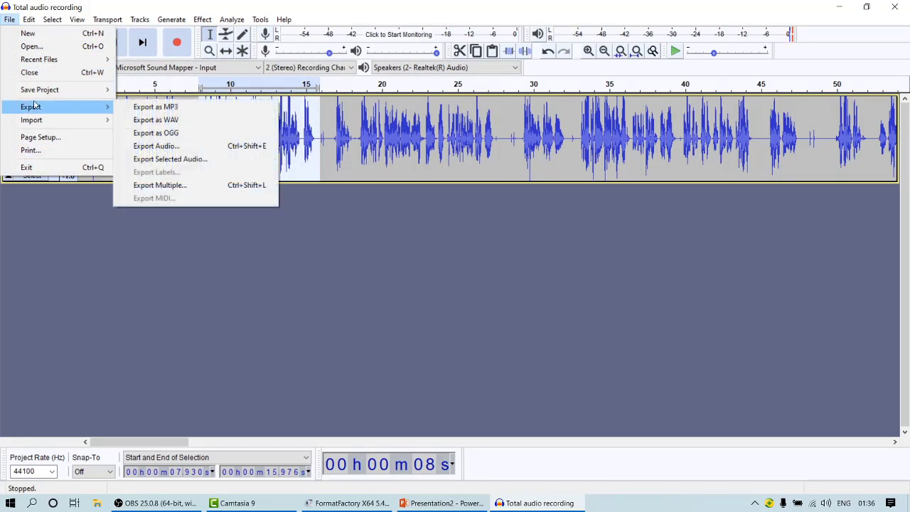
left_click(182, 162)
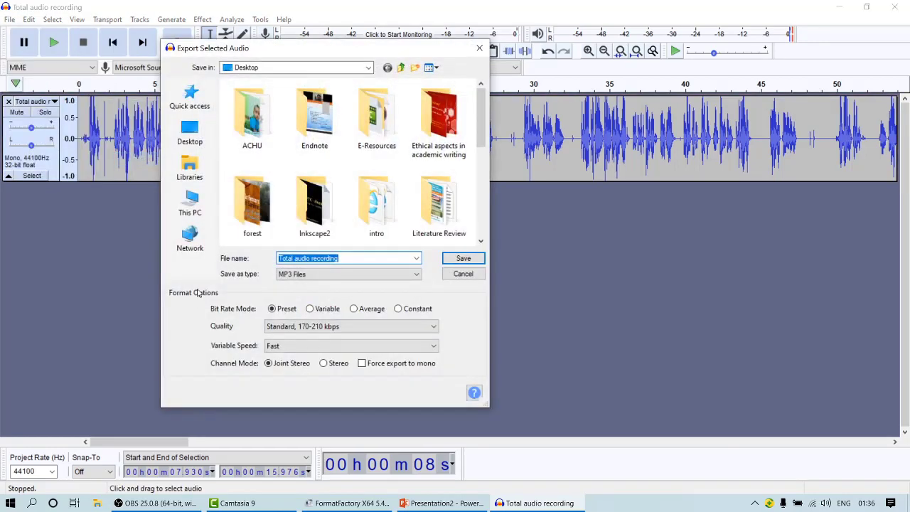
type("slide")
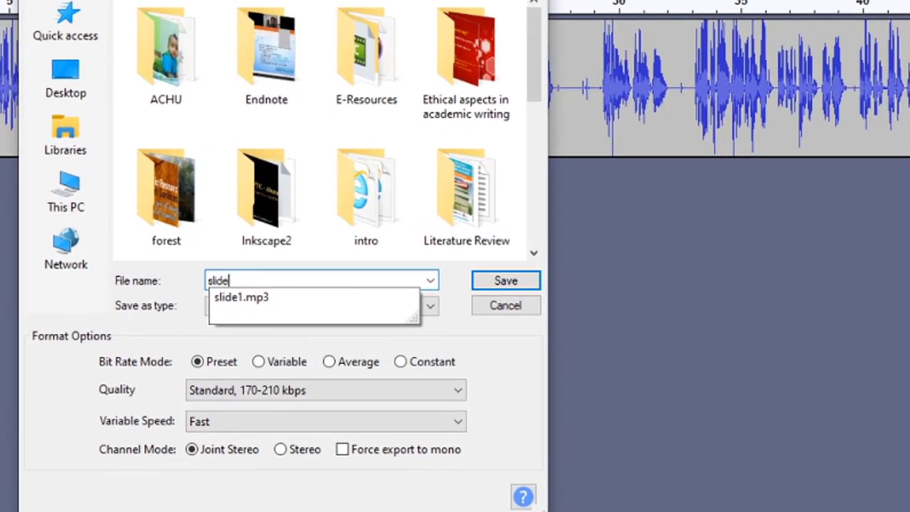
type(" 1")
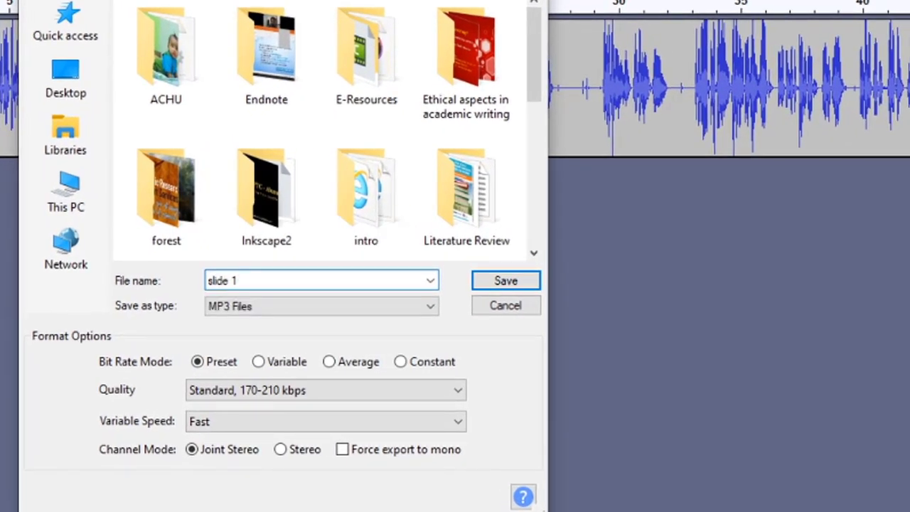
left_click(487, 286)
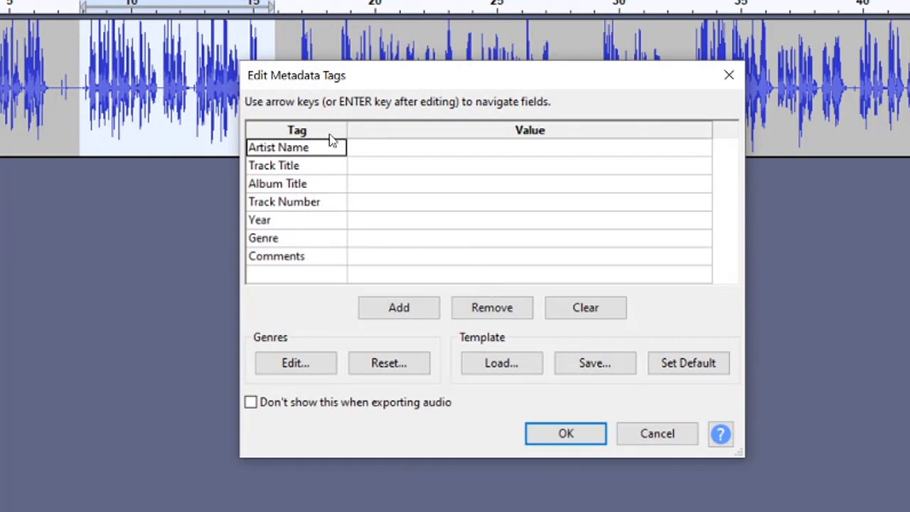
left_click(575, 437)
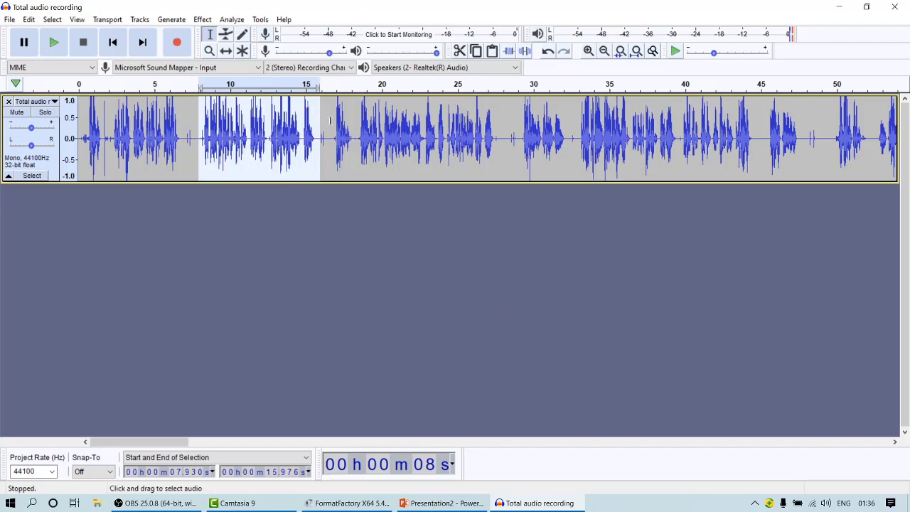
- Export the narration segment from about 16.5 to 28.2 seconds to the Desktop as an MP3 named "slide2", leaving the metadata tags empty
left_click_drag(329, 121, 505, 130)
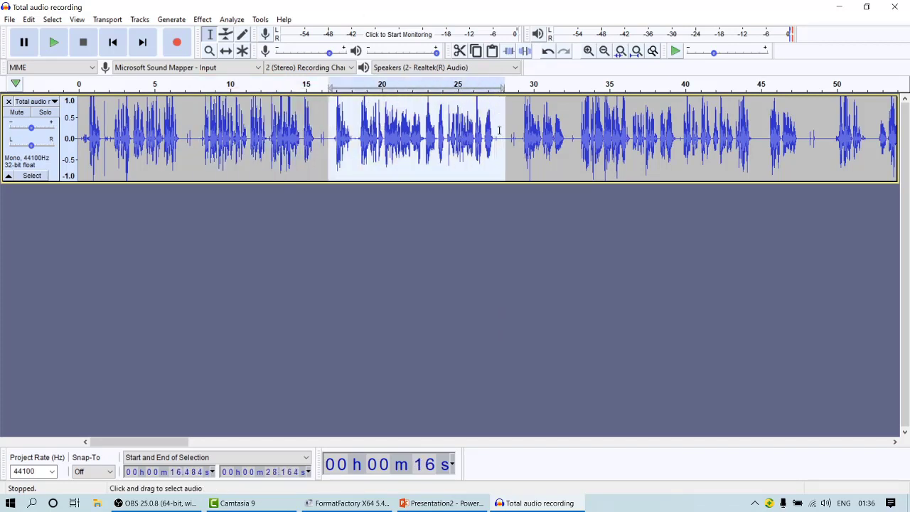
left_click(55, 42)
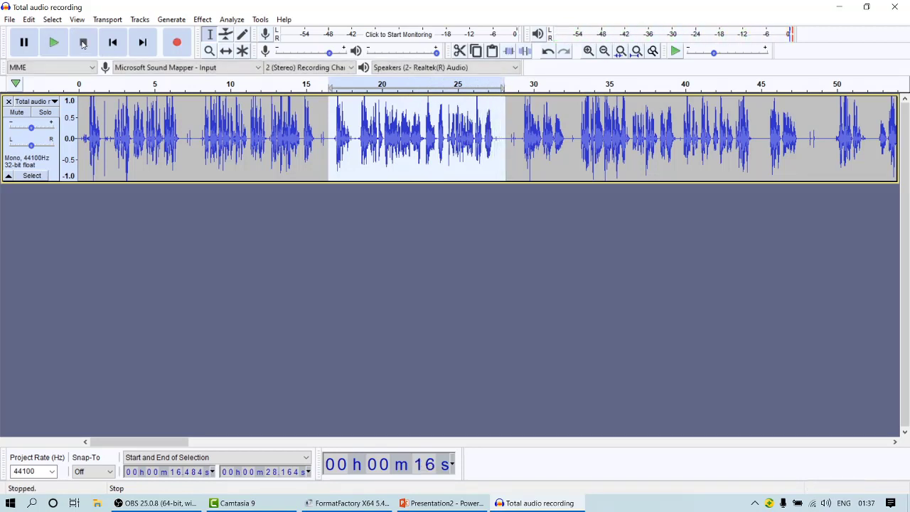
left_click(9, 19)
mouse_move(30, 107)
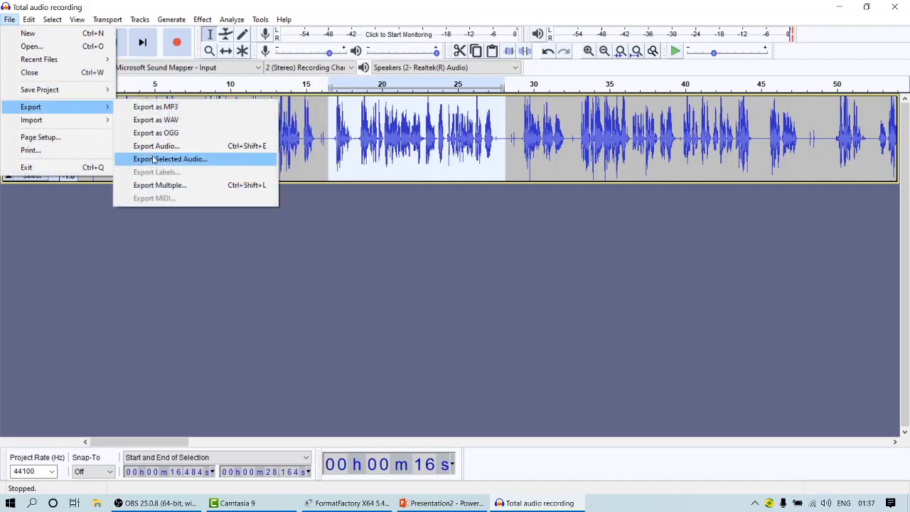
left_click(153, 160)
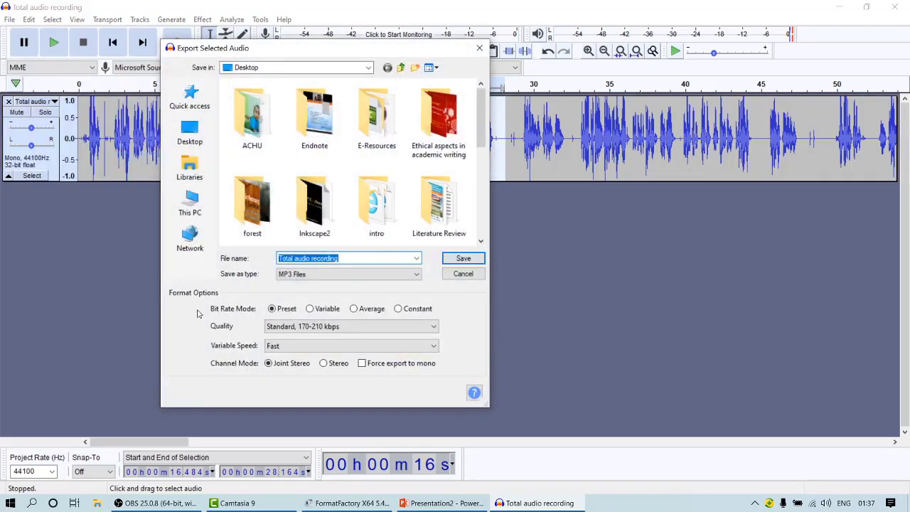
type("sl")
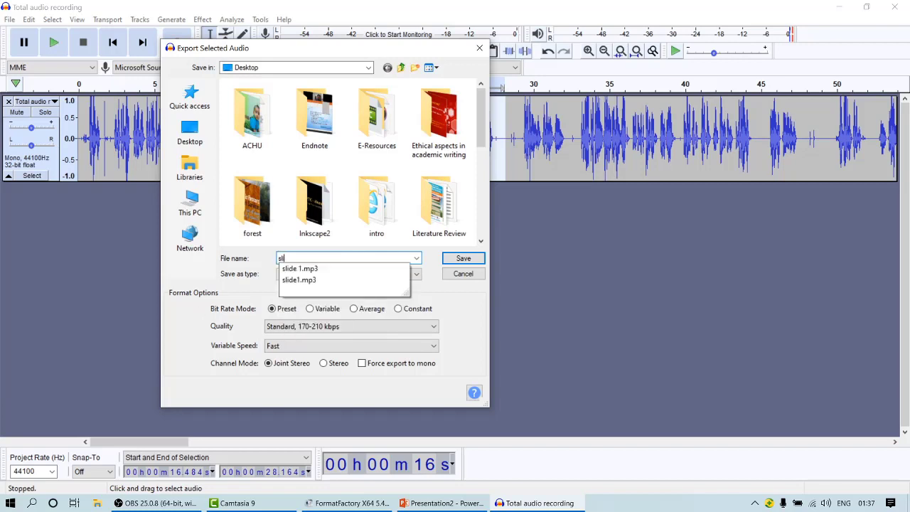
type("ide2")
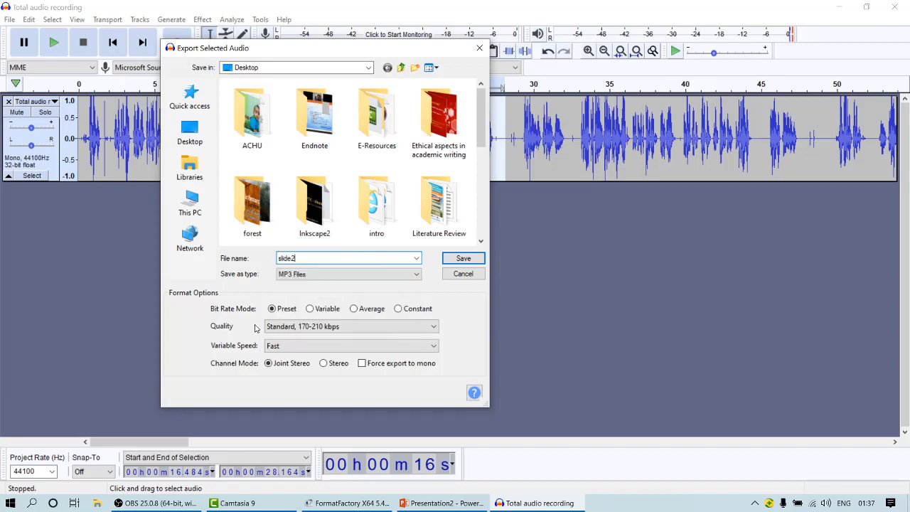
left_click(458, 262)
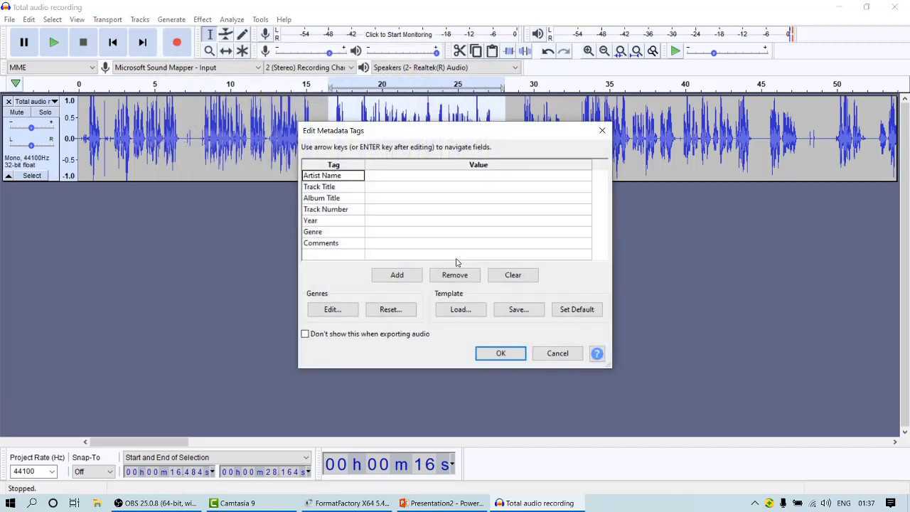
left_click(496, 354)
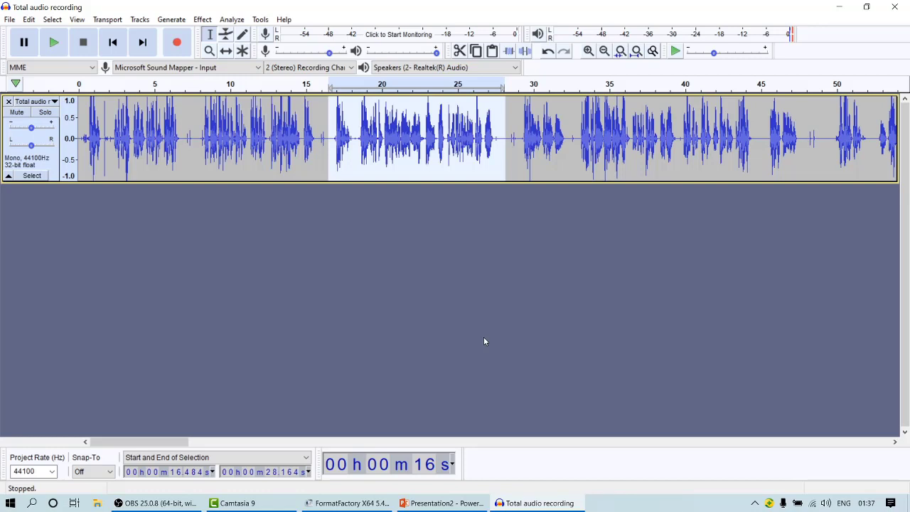
- Try deleting the narration segment between about 28.9 and 32.2 seconds, and undo the deletion
left_click(523, 128)
left_click_drag(524, 128, 567, 128)
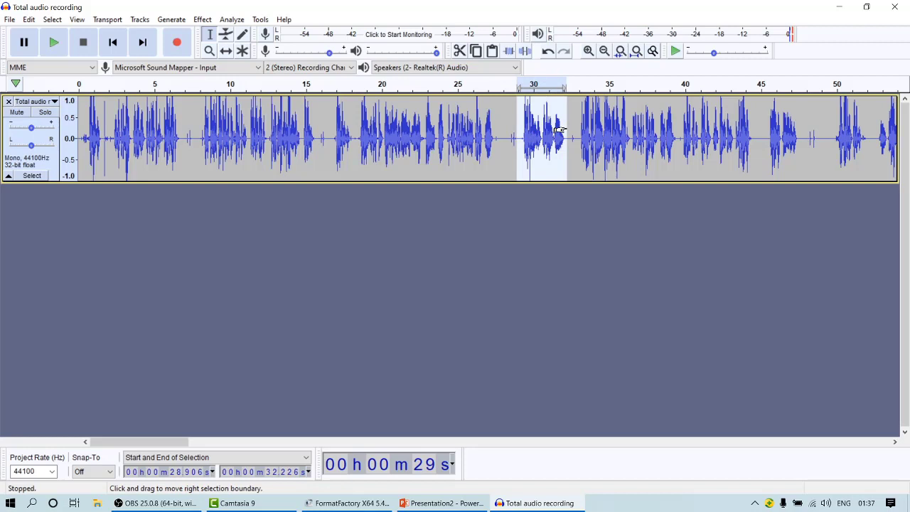
key("Delete")
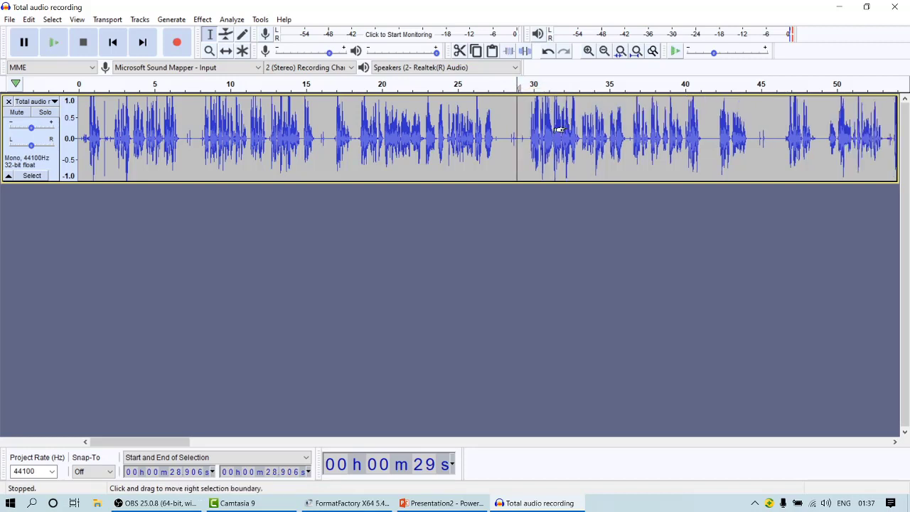
key("ctrl+z")
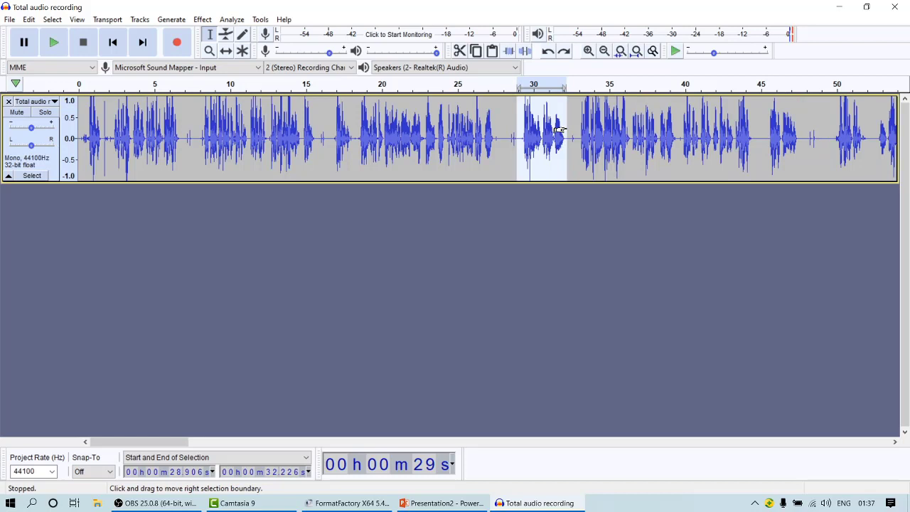
- Copy the narration segment from about 28.9 to 32.2 seconds and paste it into the track at about 32.5 seconds
left_click(29, 20)
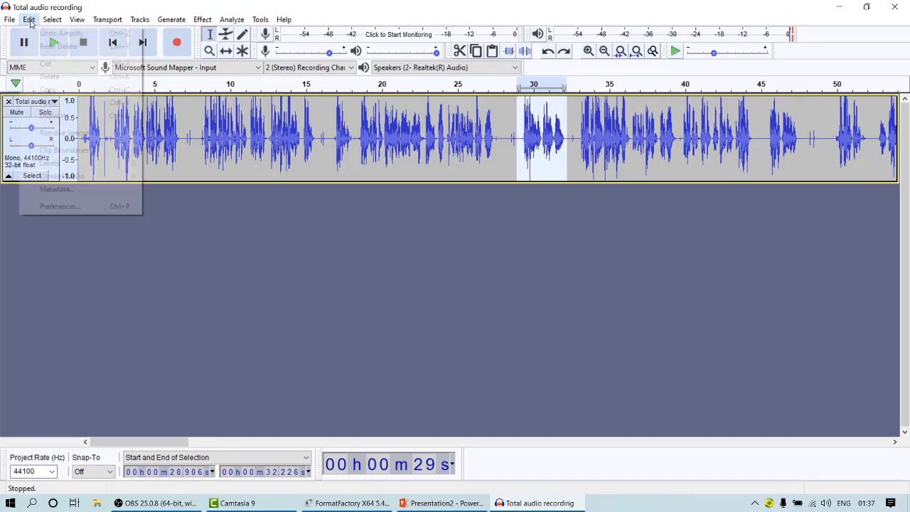
left_click(50, 90)
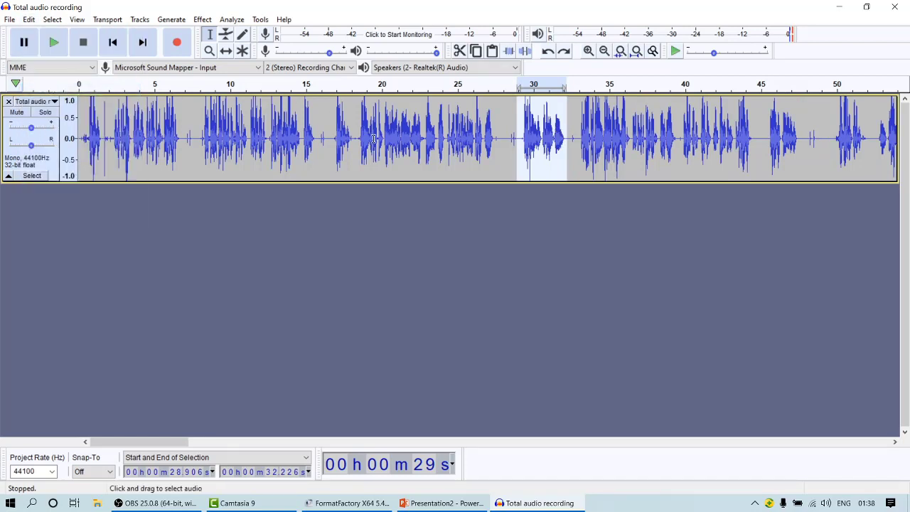
left_click(571, 140)
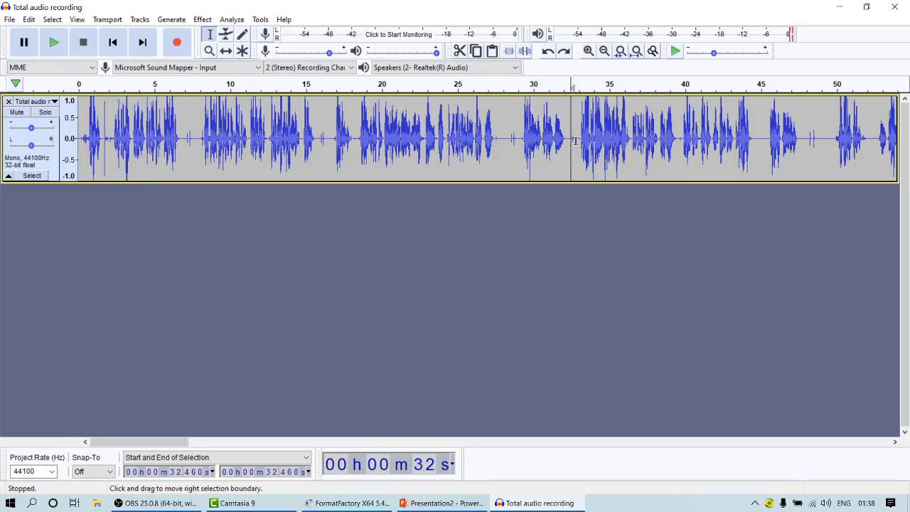
key("space")
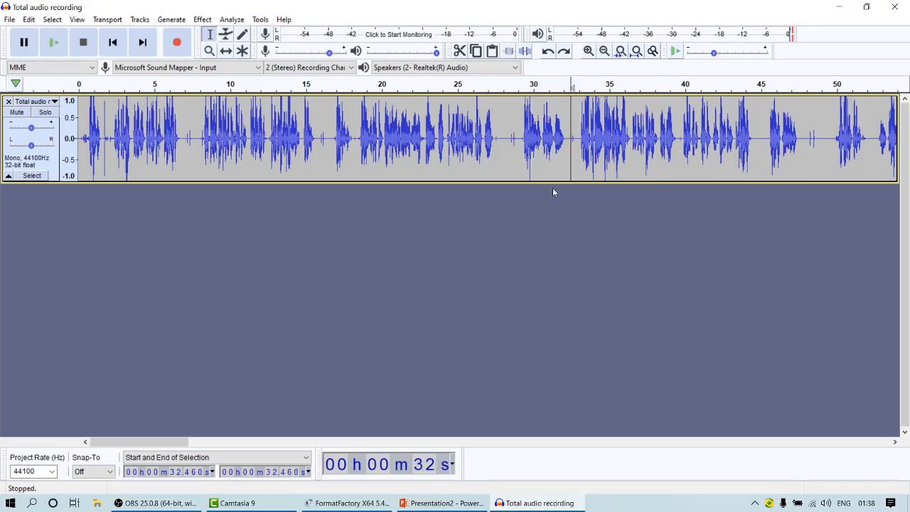
key("bracketright")
key("space")
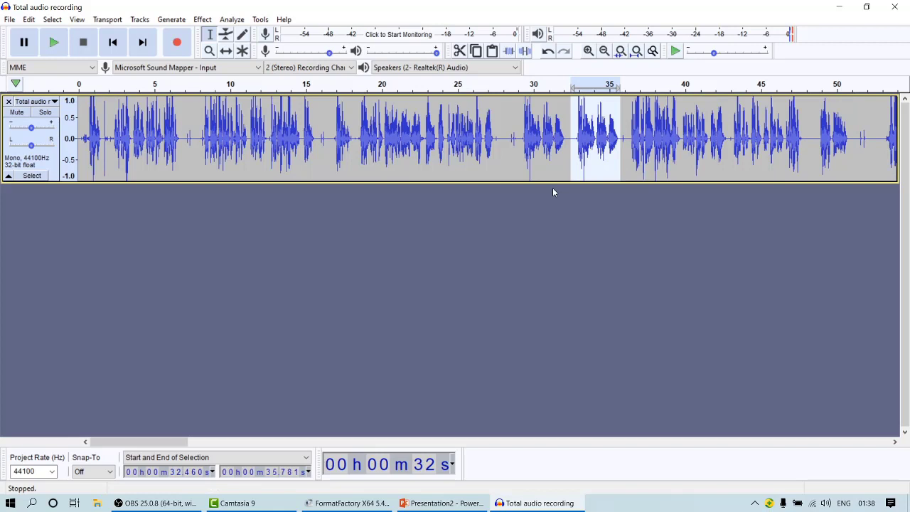
left_click(623, 142)
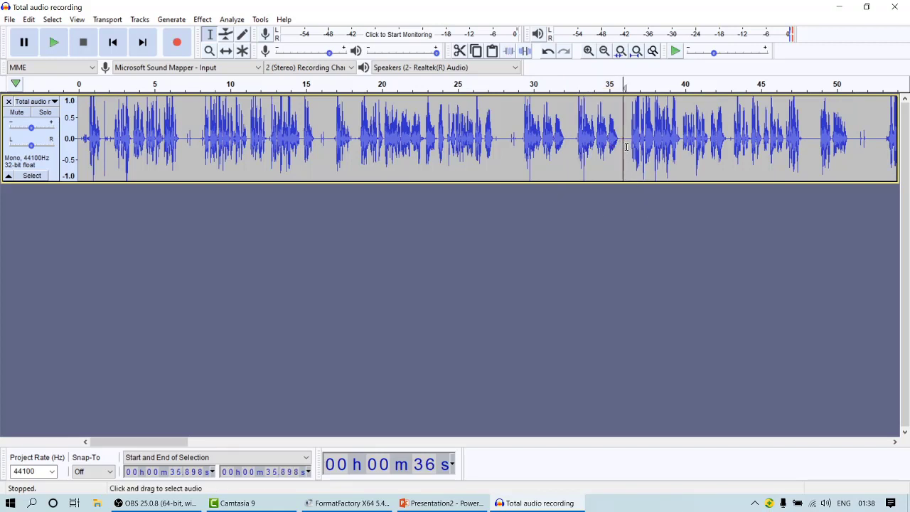
key("shift+Right")
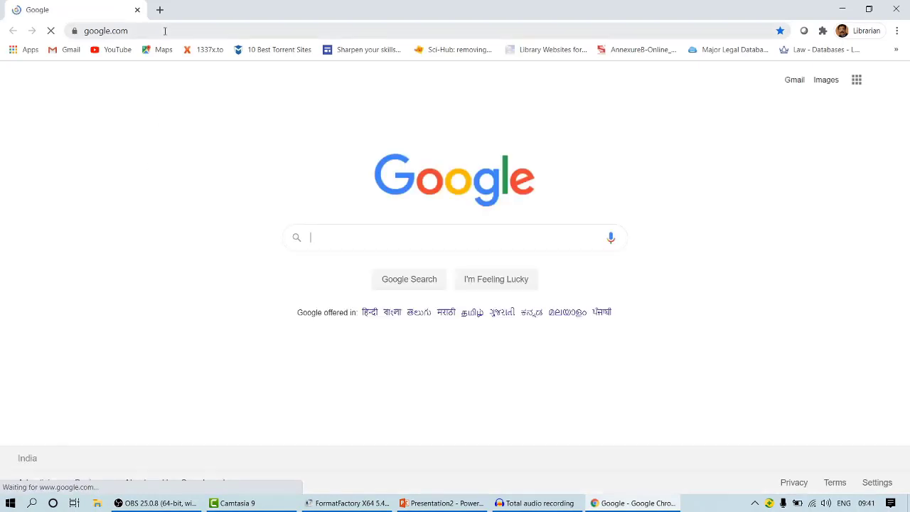
left_click(165, 31)
type("ww")
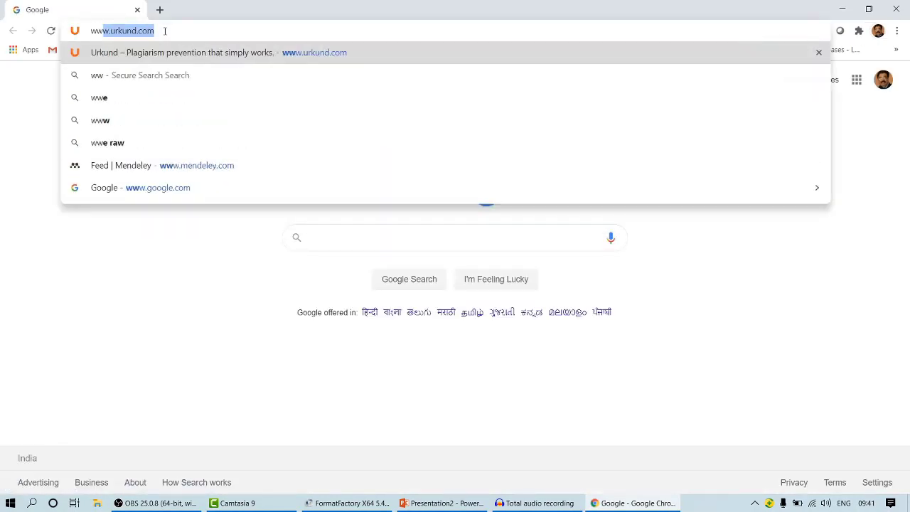
type("w.ca")
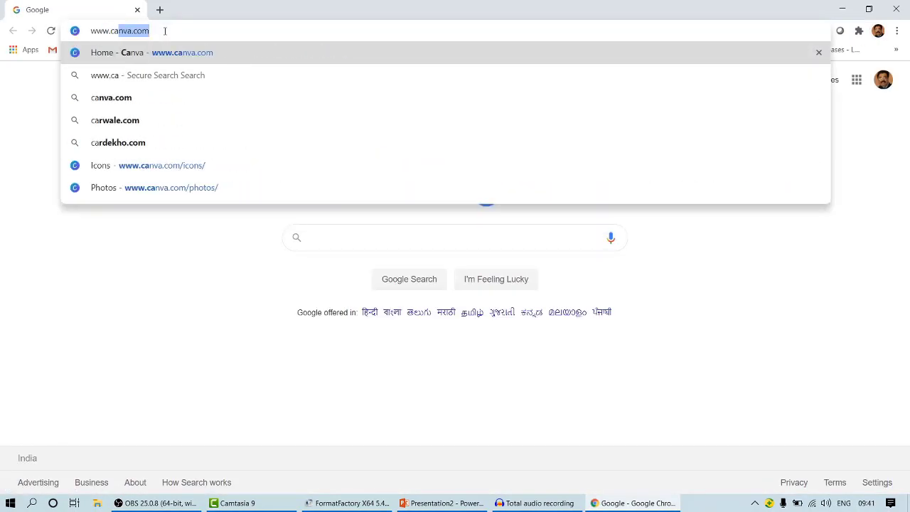
key("Return")
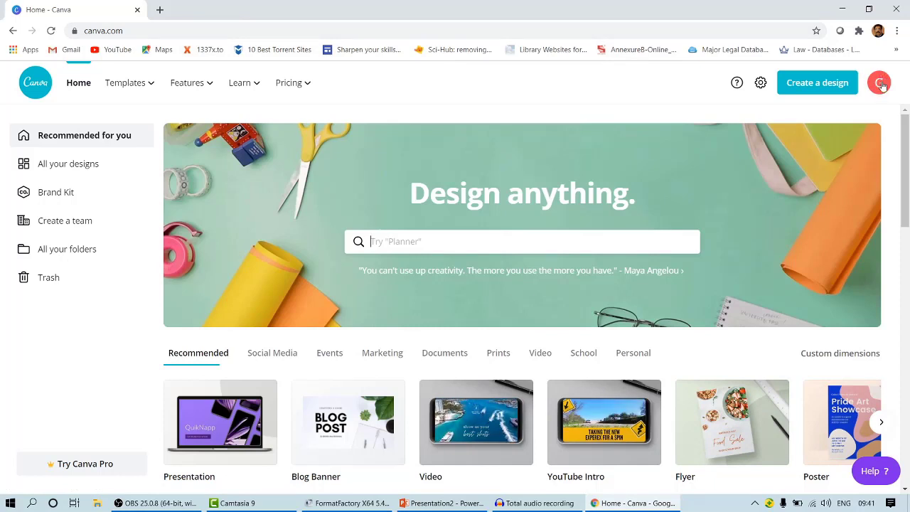
left_click(882, 84)
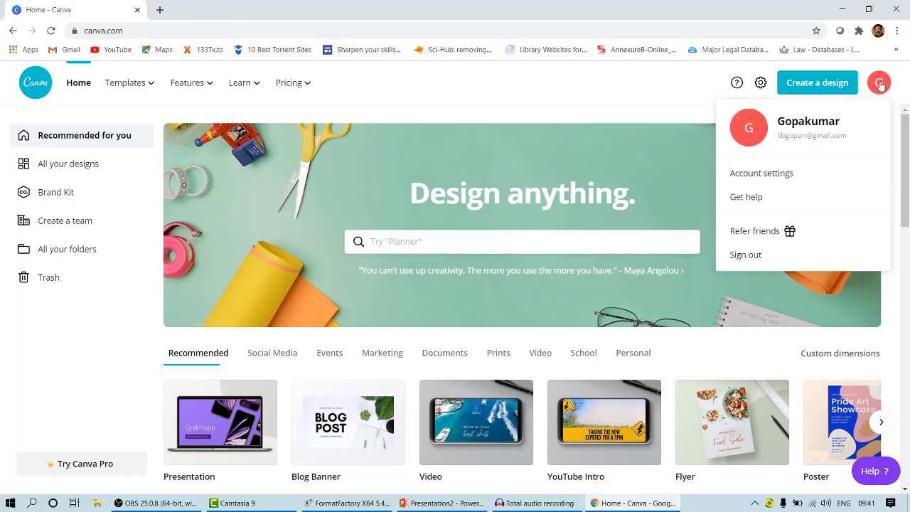
left_click(666, 100)
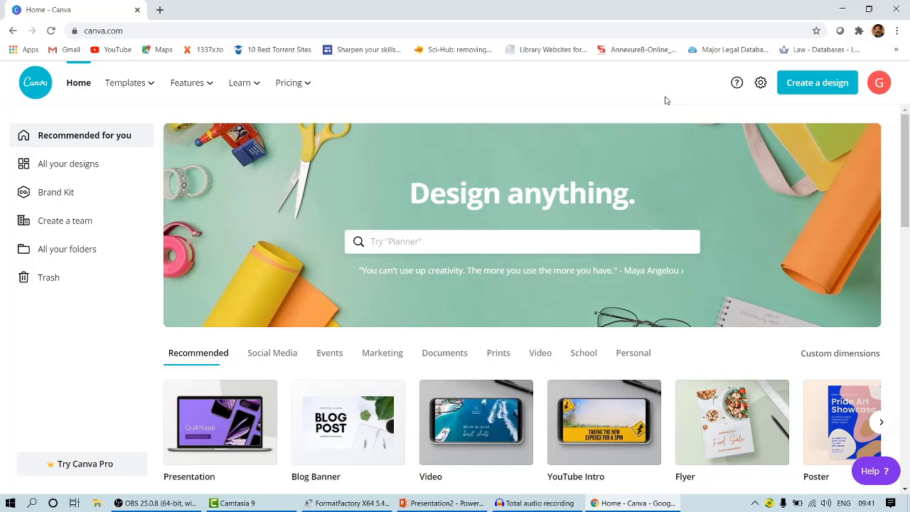
- Create a new Video design and apply the "Summer Holiday Giveaway" template from the In-Stream Video Ad group
left_click(803, 86)
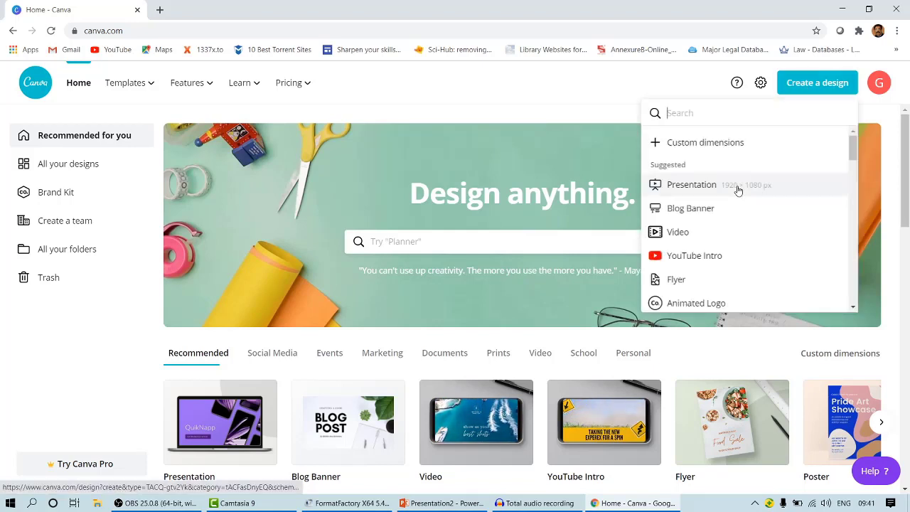
left_click(689, 233)
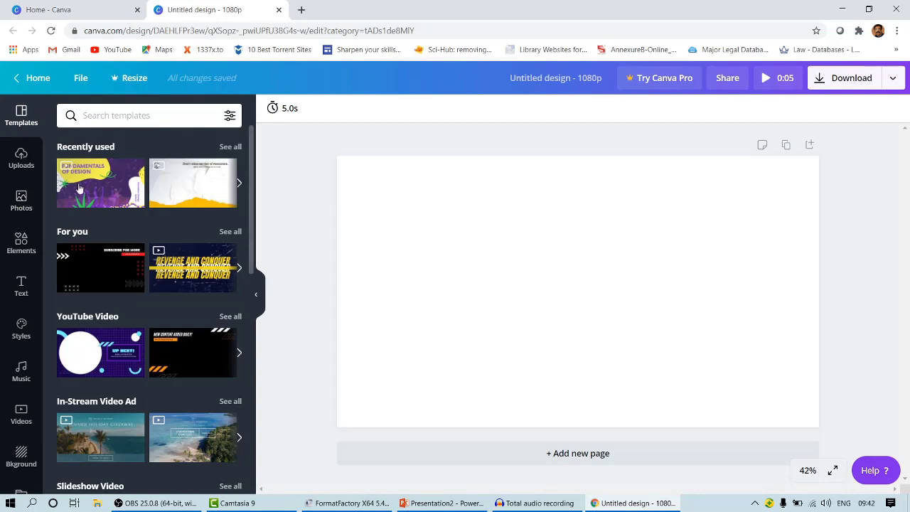
scroll(161, 367, "down", 3)
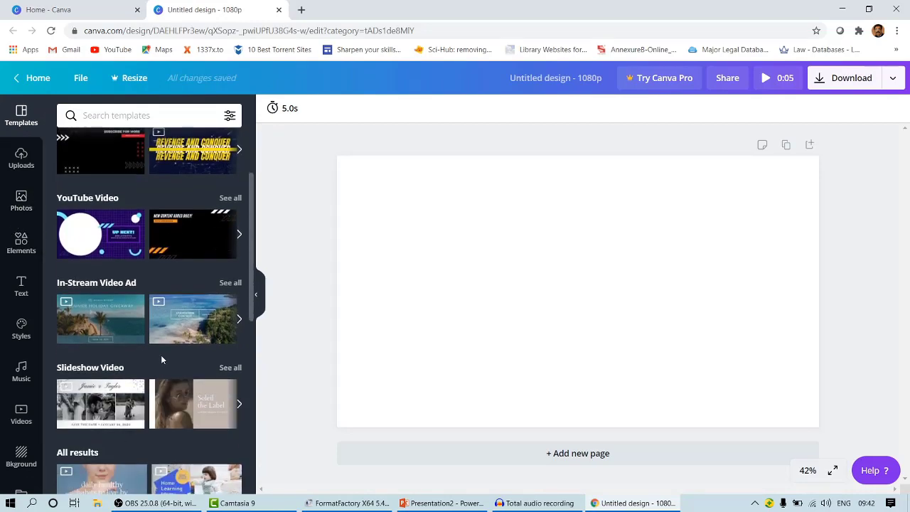
scroll(164, 360, "down", 5)
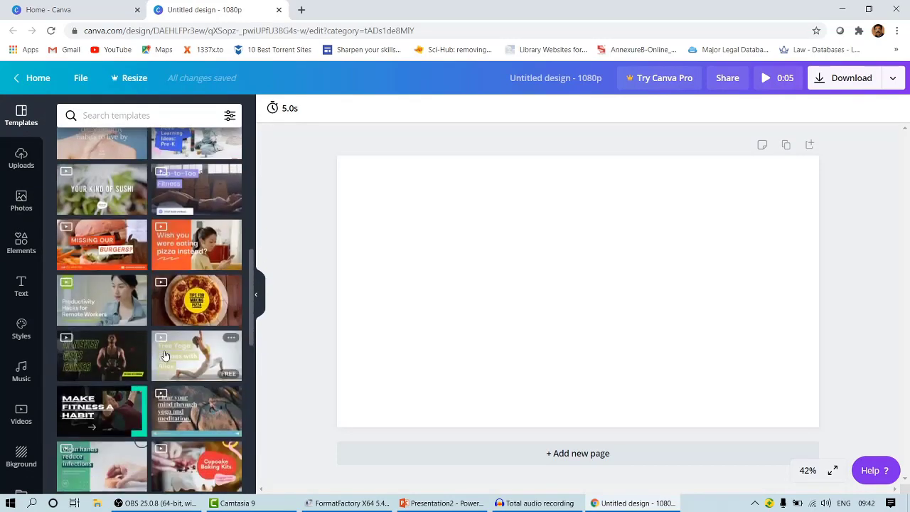
scroll(167, 354, "down", 5)
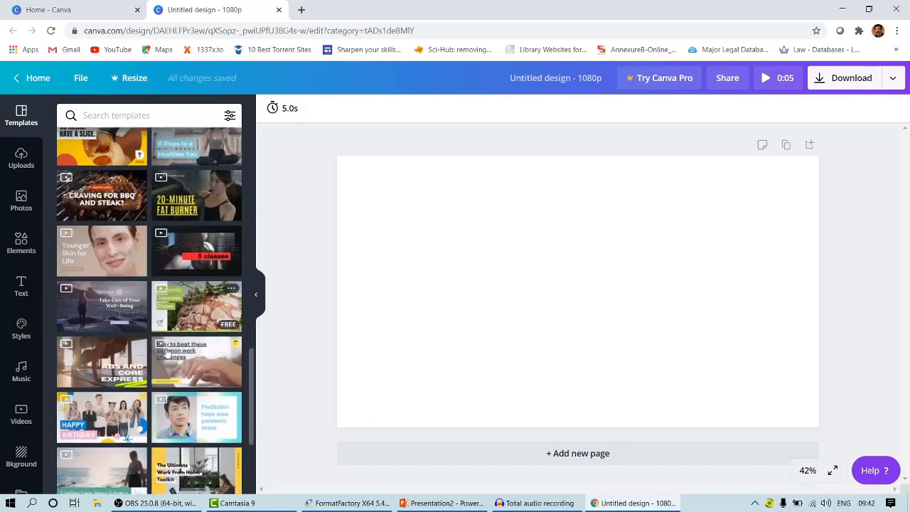
scroll(166, 353, "up", 15)
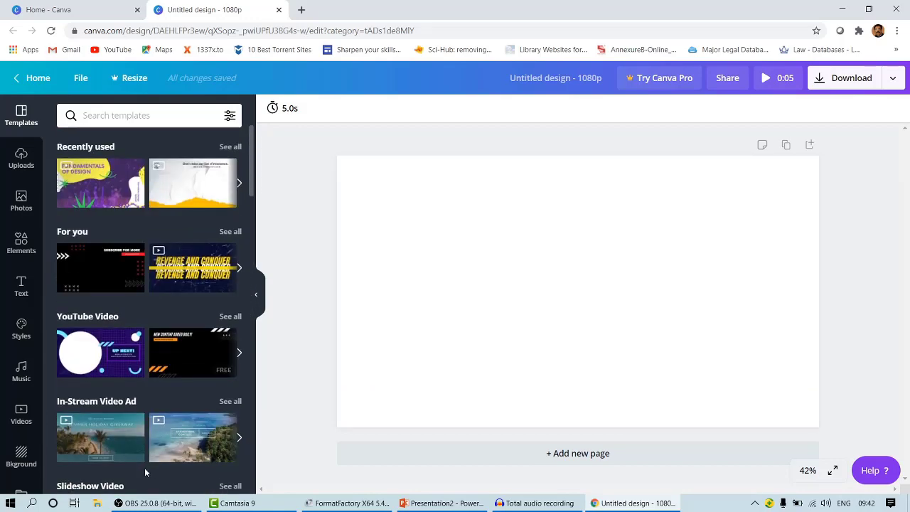
left_click(127, 454)
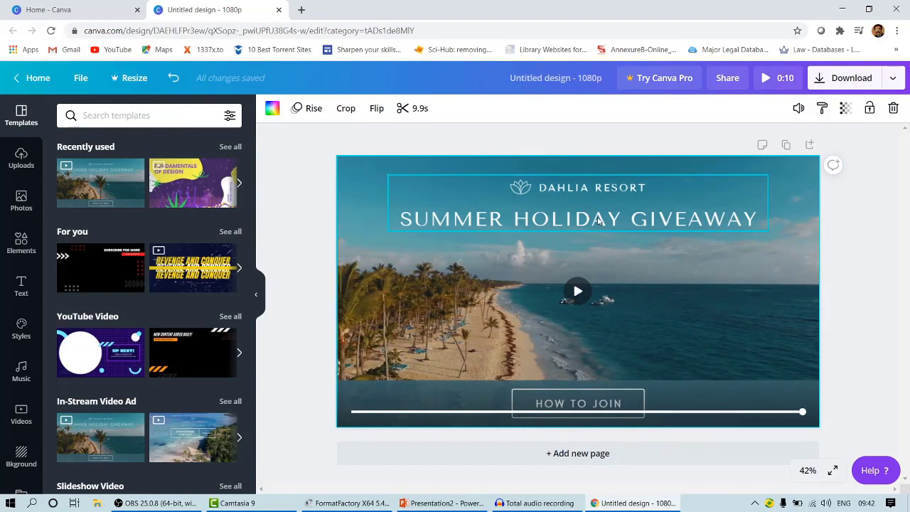
- Ungroup the heading group containing the lotus logo, "DAHLIA RESORT" and "SUMMER HOLIDAY GIVEAWAY"
left_click(598, 221)
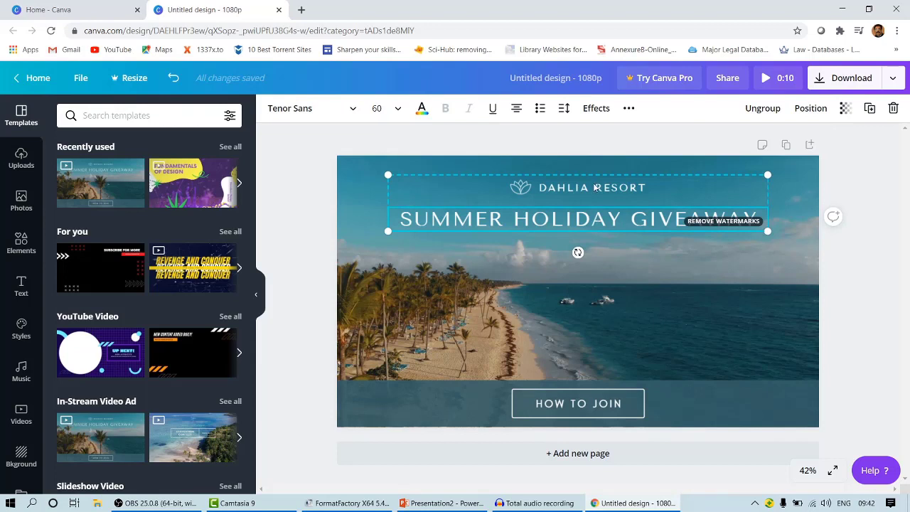
right_click(636, 222)
left_click(684, 421)
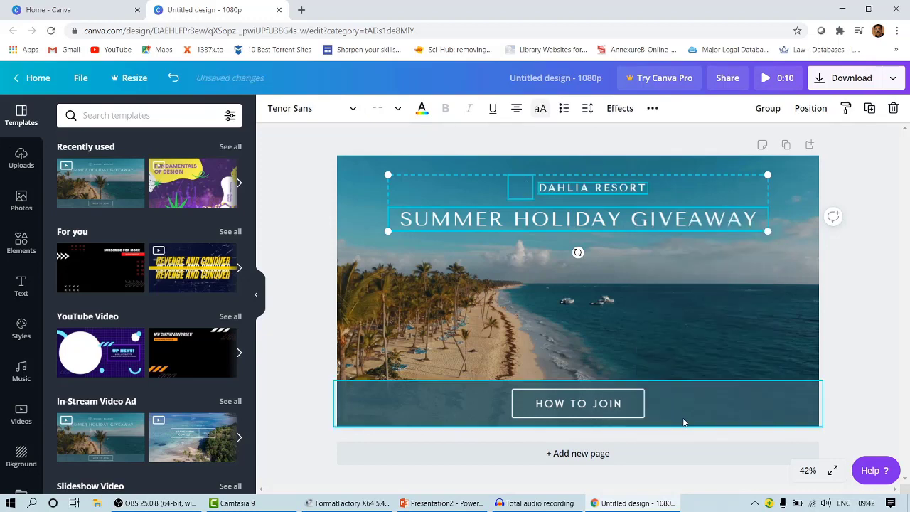
left_click(657, 289)
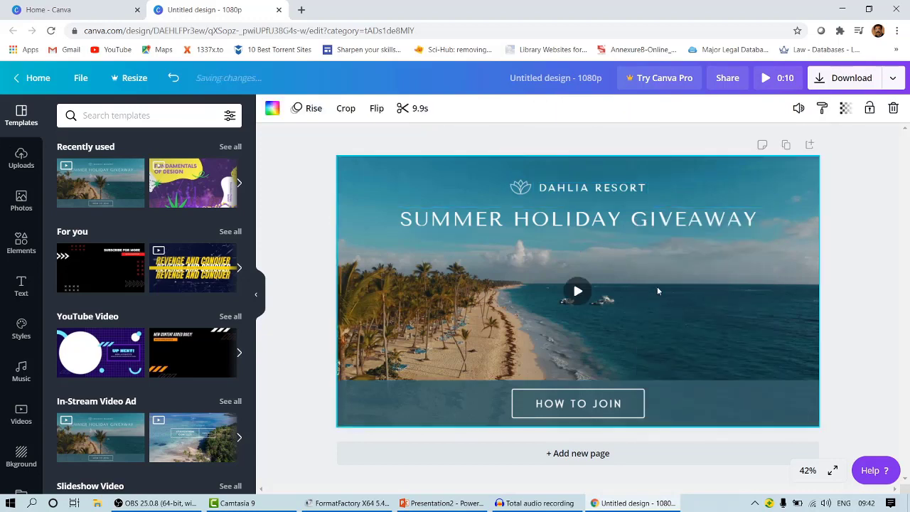
- Delete the "DAHLIA RESORT" text and the lotus logo beside it from the video page
double_click(637, 189)
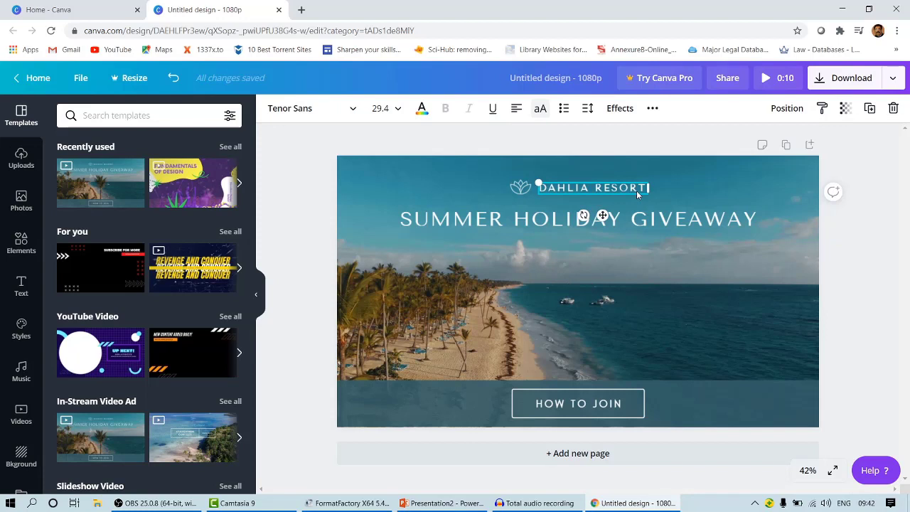
key("Escape")
key("Delete")
left_click(521, 189)
key("Delete")
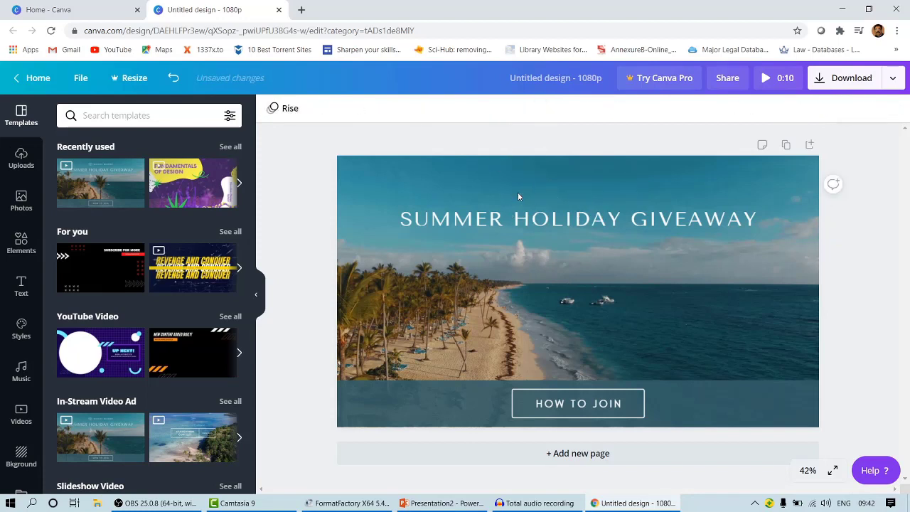
- Replace the "SUMMER HOLIDAY GIVEAWAY" heading text with "DEVELOPING EDUCATIONAL VIDEOS USING OPEN SOURCE SOFTWARE"
left_click(561, 219)
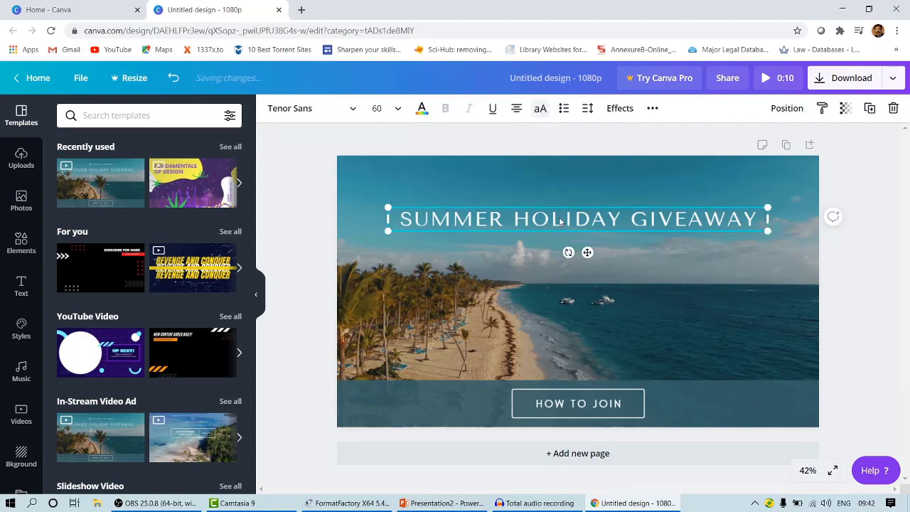
double_click(561, 220)
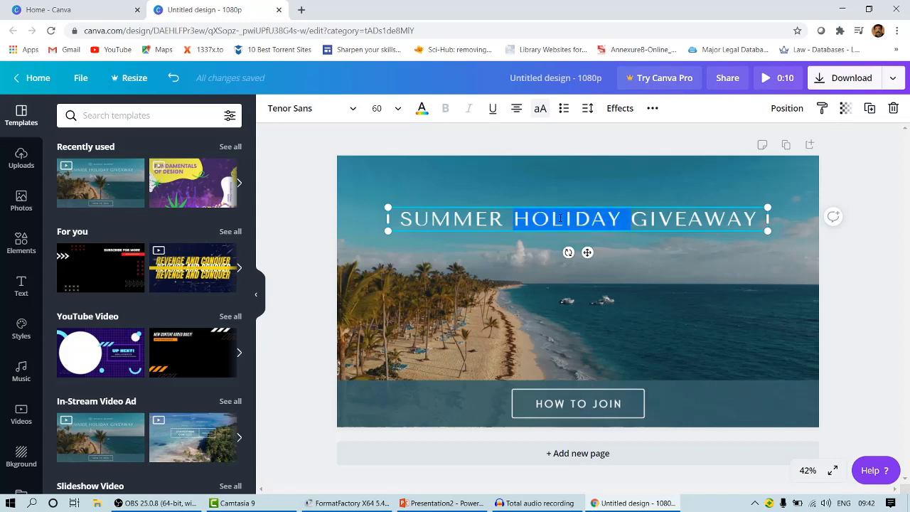
key("ctrl+a")
type("DE")
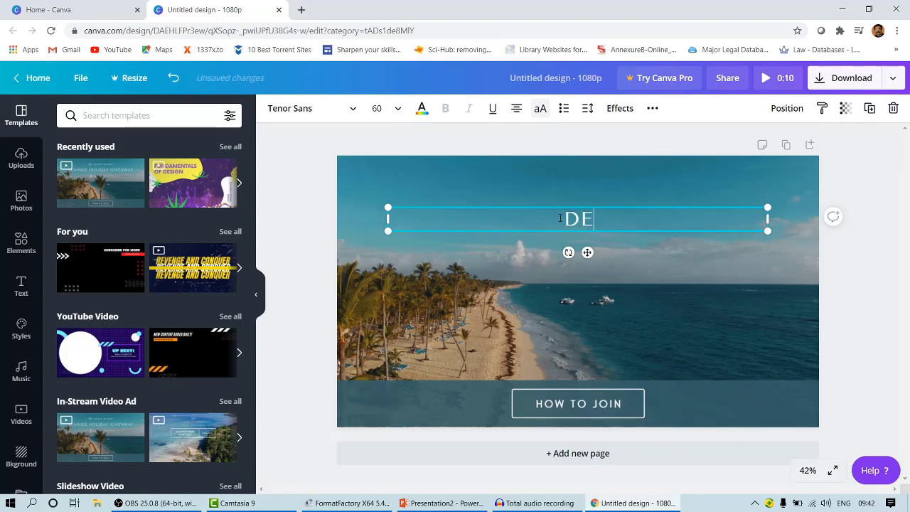
type("VELOPING EDUCATIONAL")
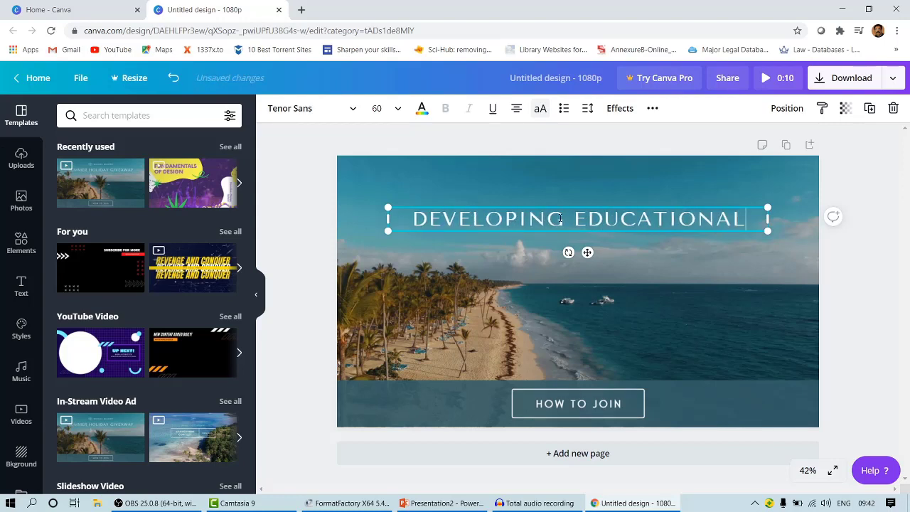
type(" VIDEOS")
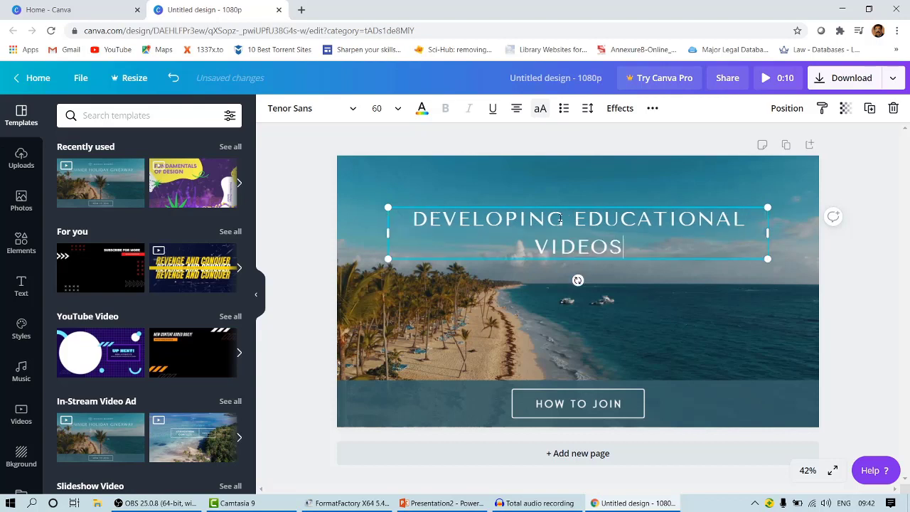
type(" USING ")
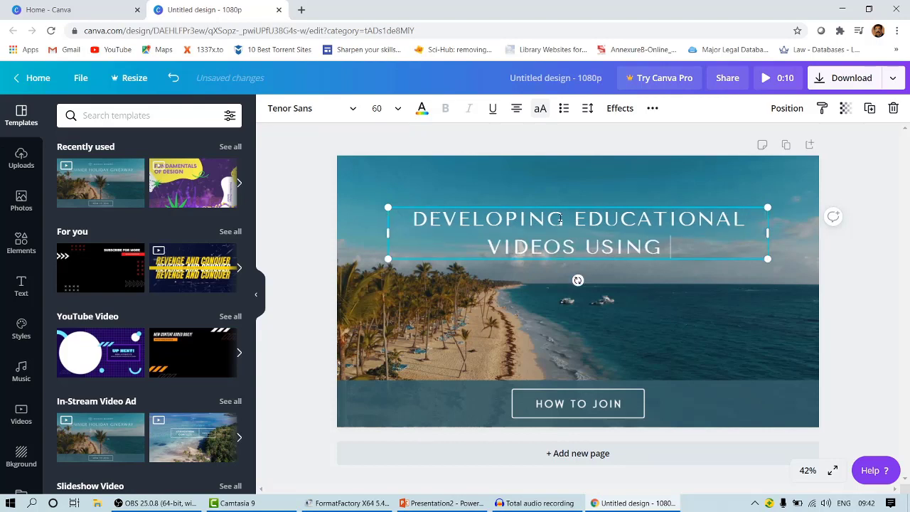
type("OPEN S")
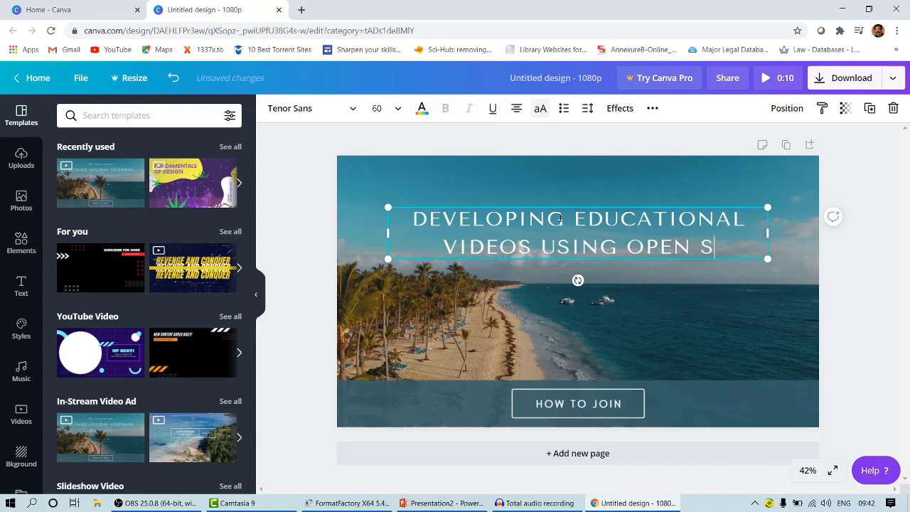
type("OURCE SOFTWARE")
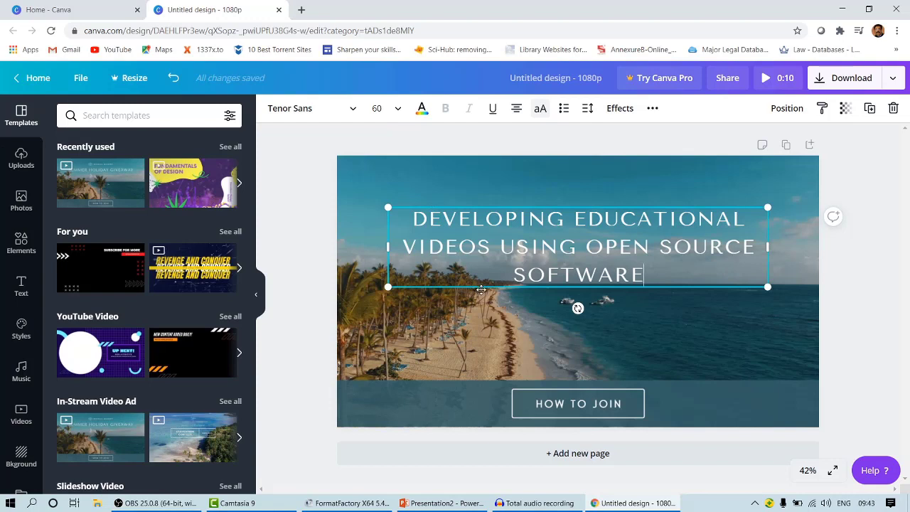
left_click(574, 280)
left_click(487, 270)
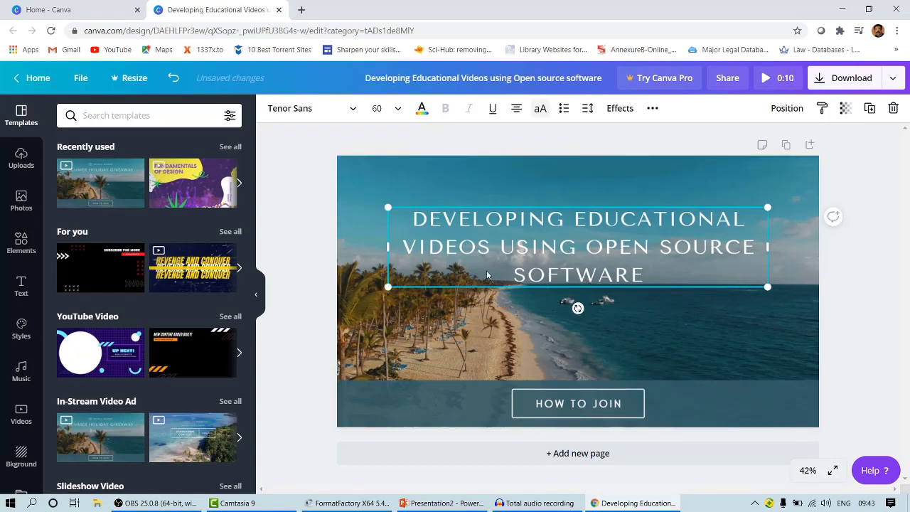
- Set the heading's font to Anton and its text colour to the default yellow
left_click(352, 108)
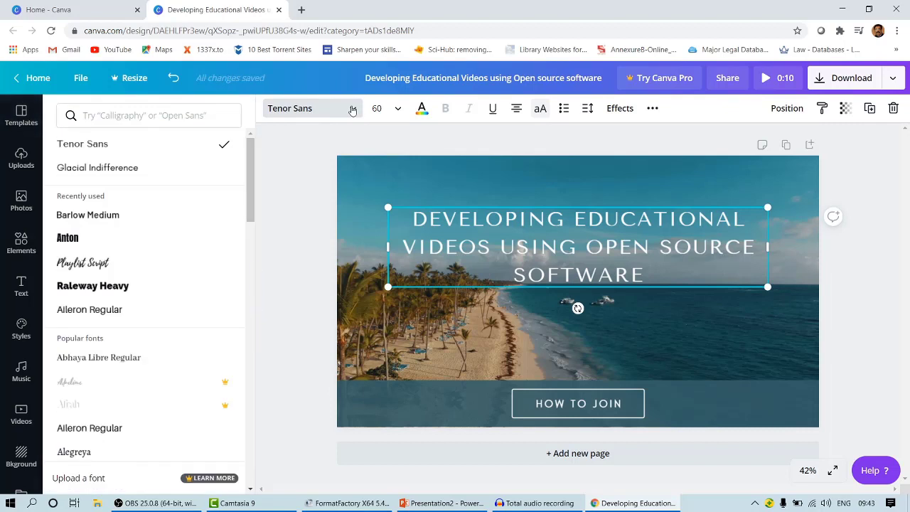
left_click(147, 244)
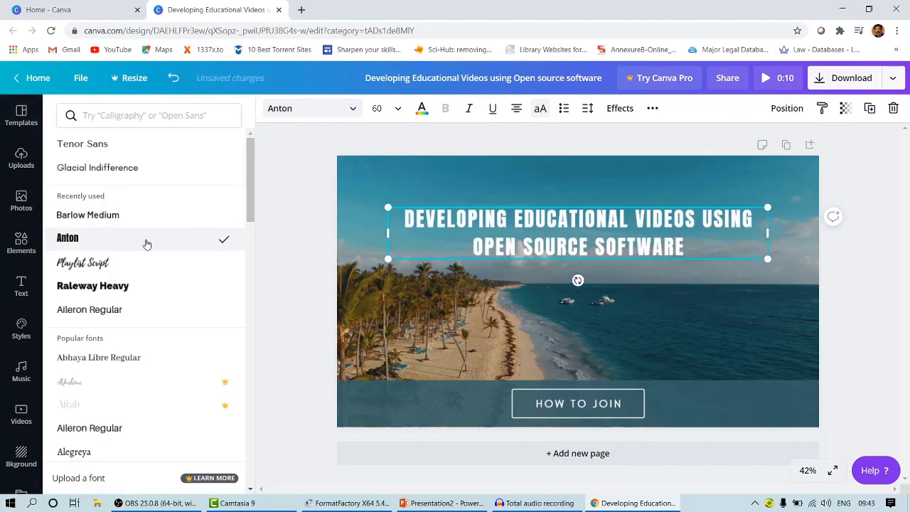
left_click(422, 110)
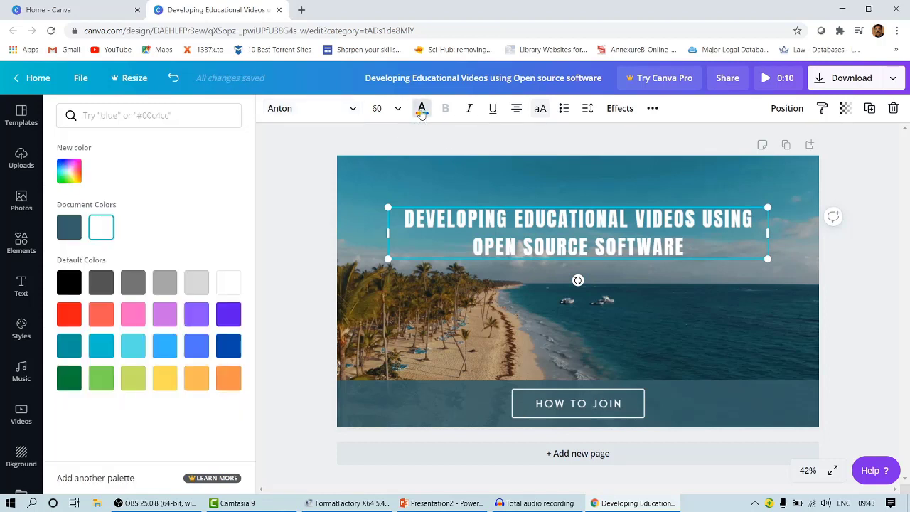
left_click(69, 314)
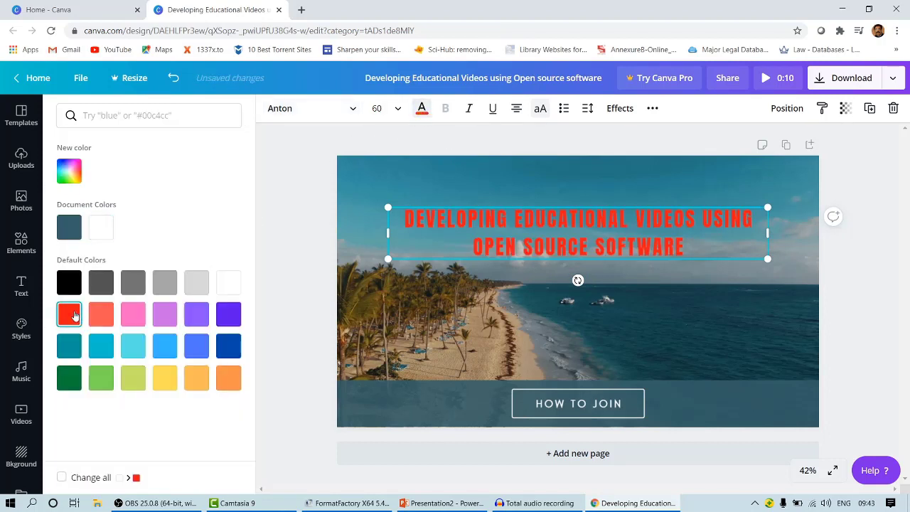
left_click(165, 382)
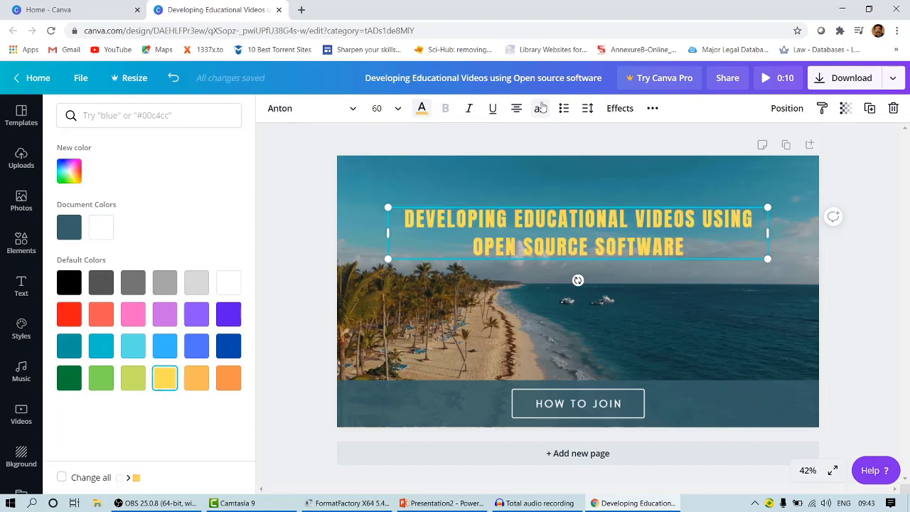
- Apply the Neon text effect to the heading and set its font size to 64
left_click(616, 110)
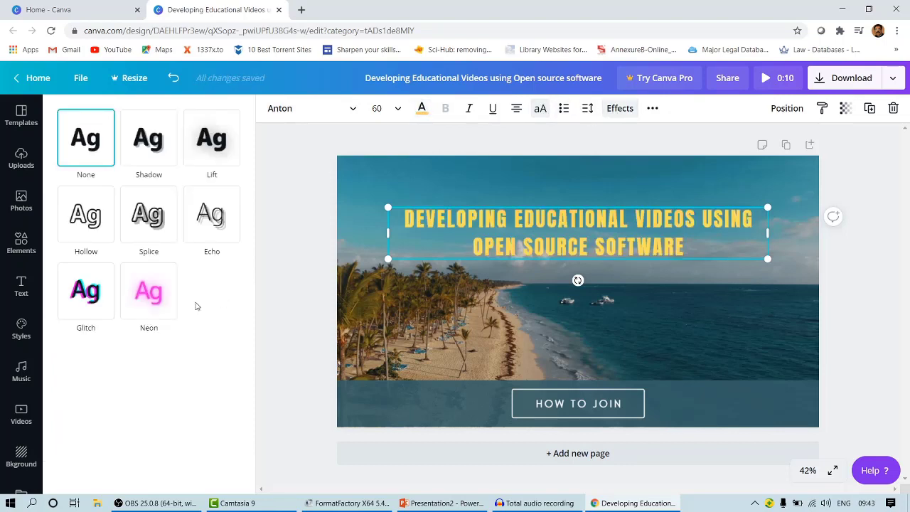
left_click(162, 297)
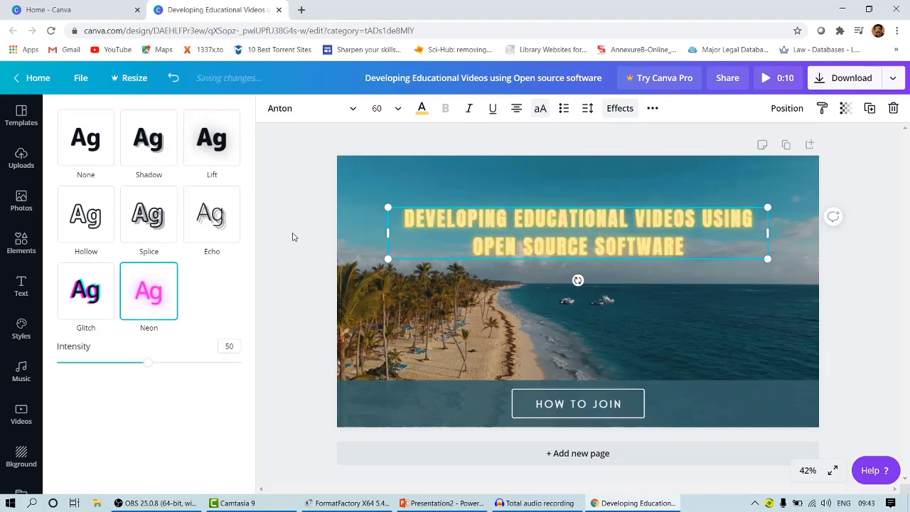
left_click(397, 112)
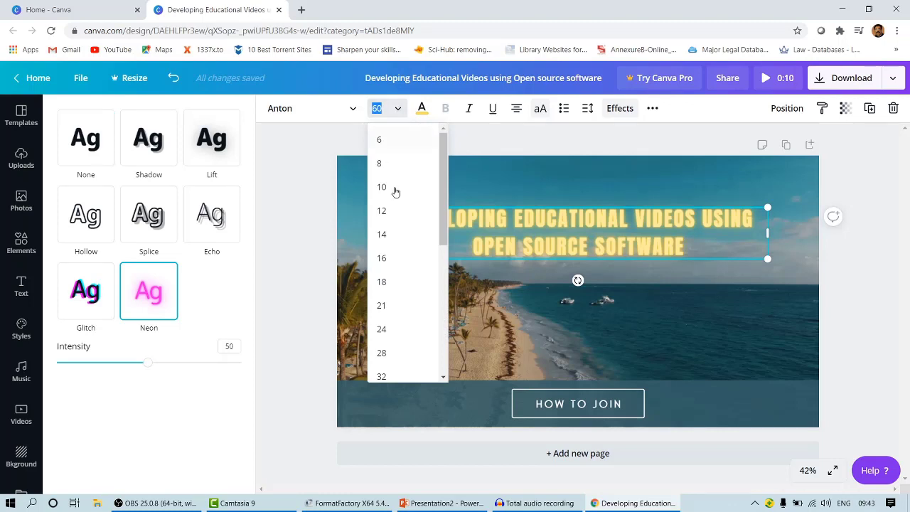
scroll(392, 335, "down", 3)
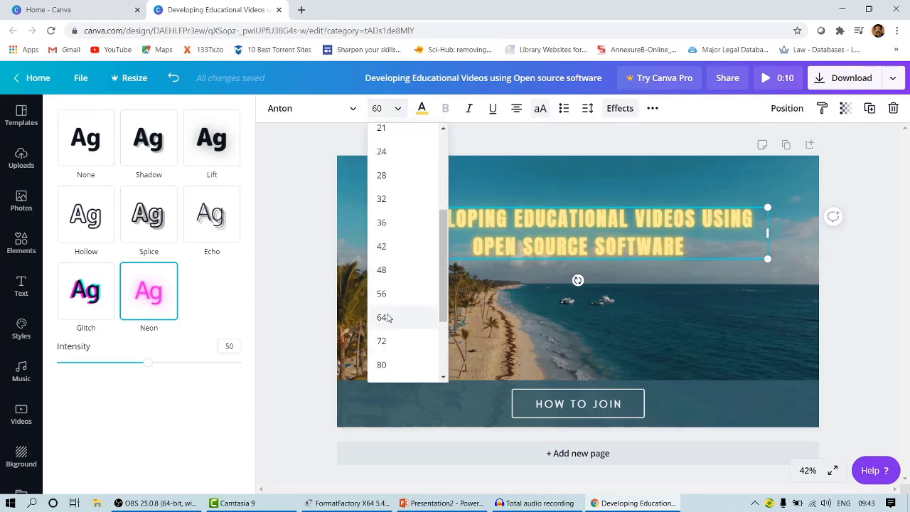
left_click(386, 318)
key("Escape")
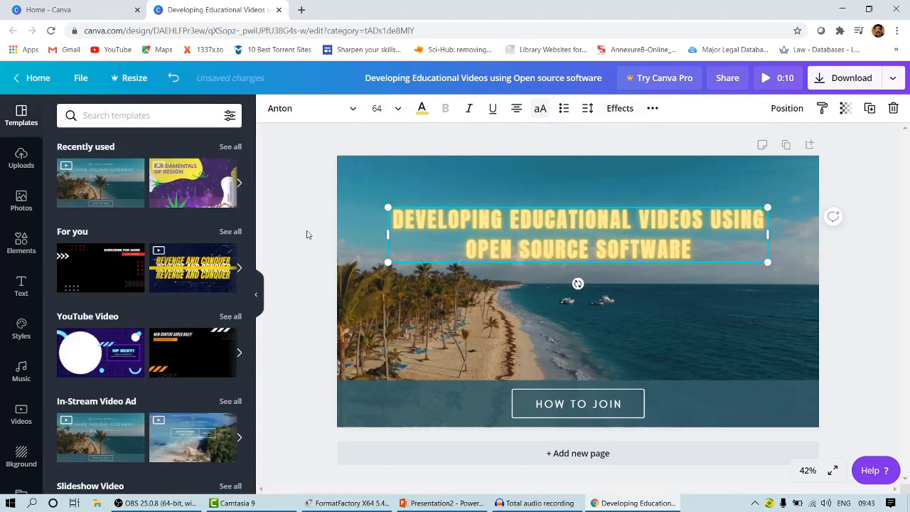
- Replace the boxed "HOW TO JOIN" text with the presenter's title and name
left_click(581, 403)
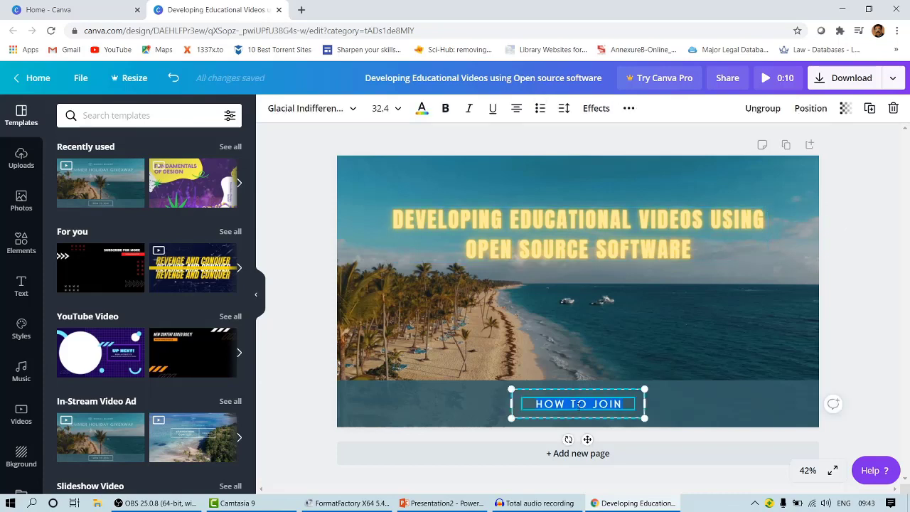
type("DR GOPAKUMAR")
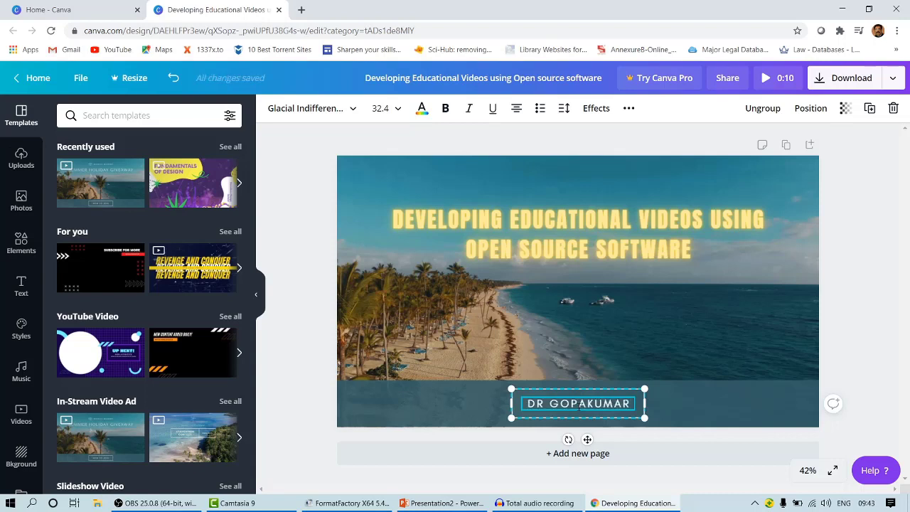
left_click(300, 304)
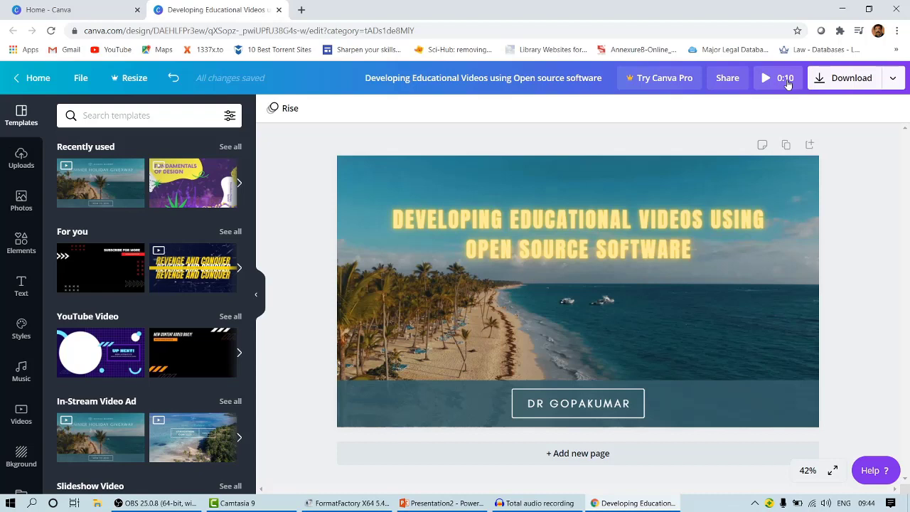
- Download the finished design as an MP4 video and dismiss the Canva Pro trial offer
left_click(820, 82)
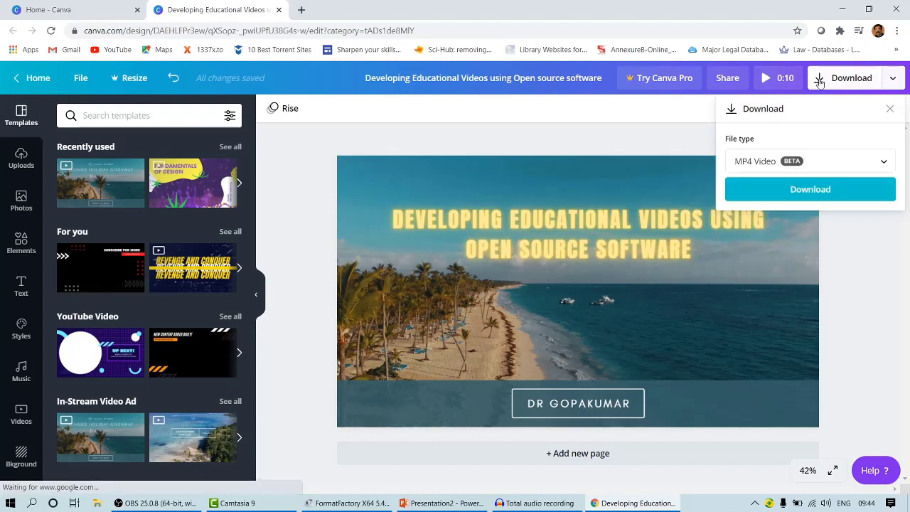
left_click(804, 190)
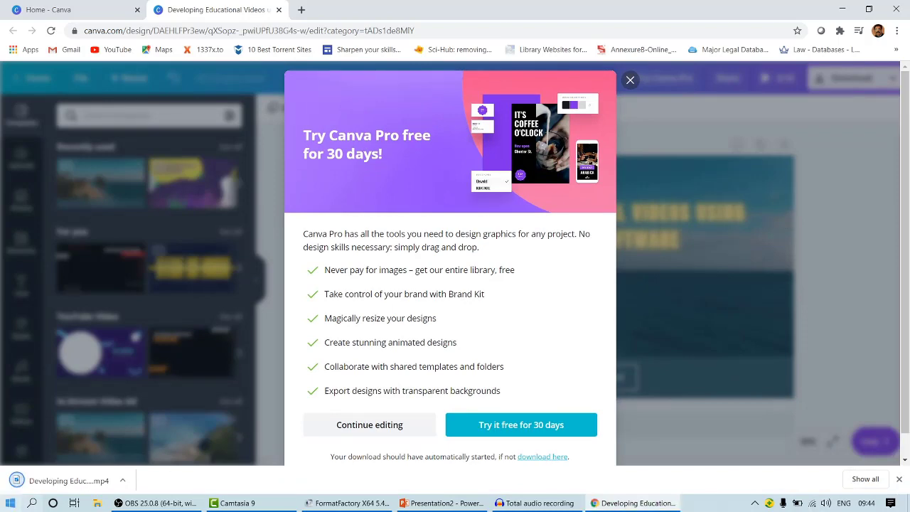
left_click(630, 81)
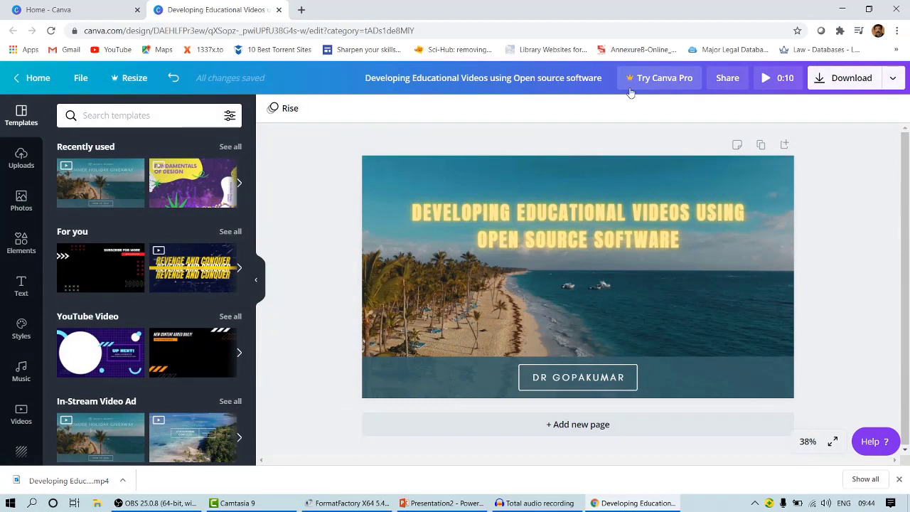
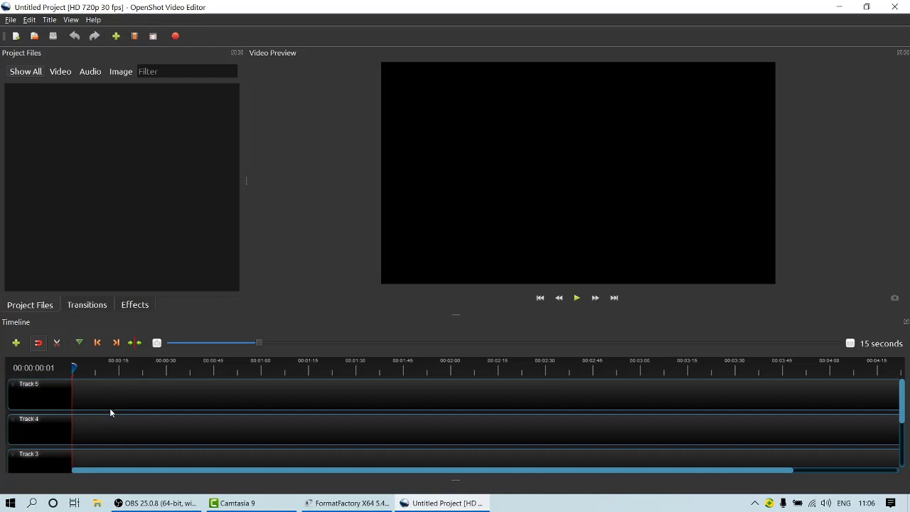
scroll(114, 461, "down", 3)
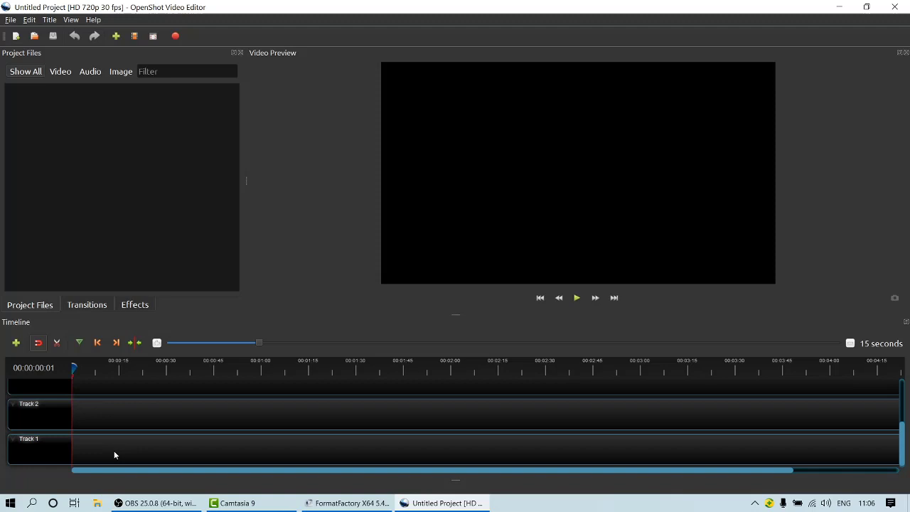
scroll(112, 411, "up", 3)
scroll(112, 405, "down", 3)
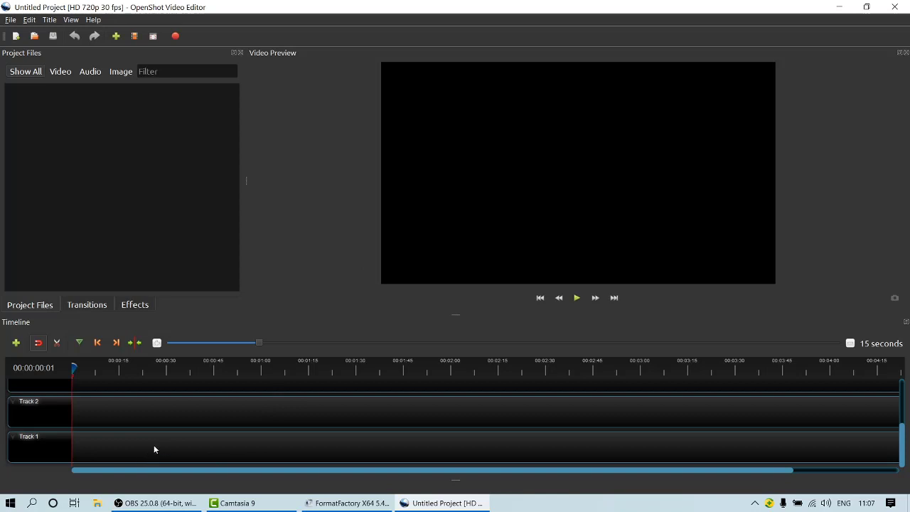
scroll(194, 423, "up", 2)
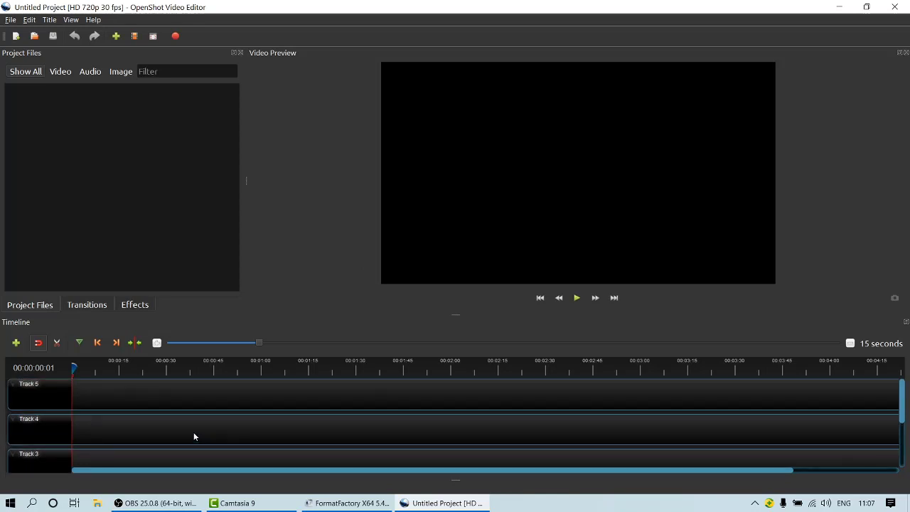
scroll(194, 432, "down", 2)
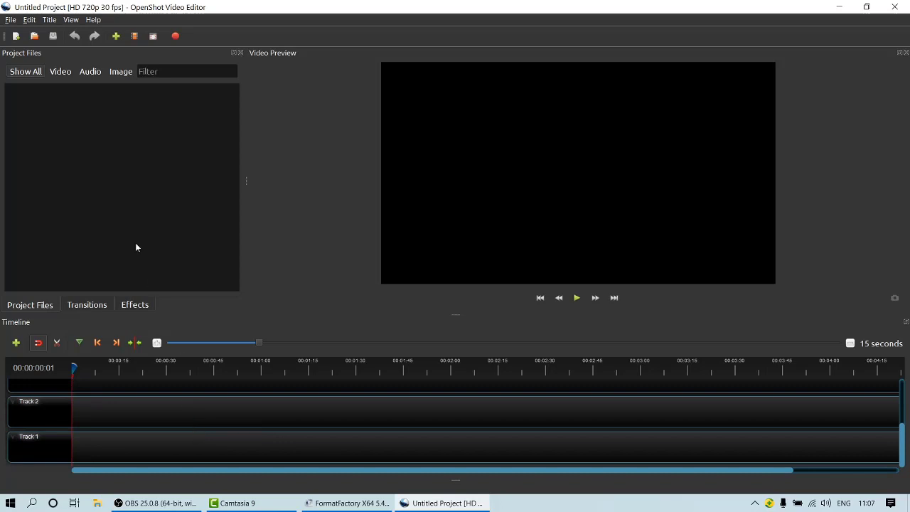
- Import the "Intro video" file from the Videos folder inside the desktop's Project folder into the project files
right_click(111, 150)
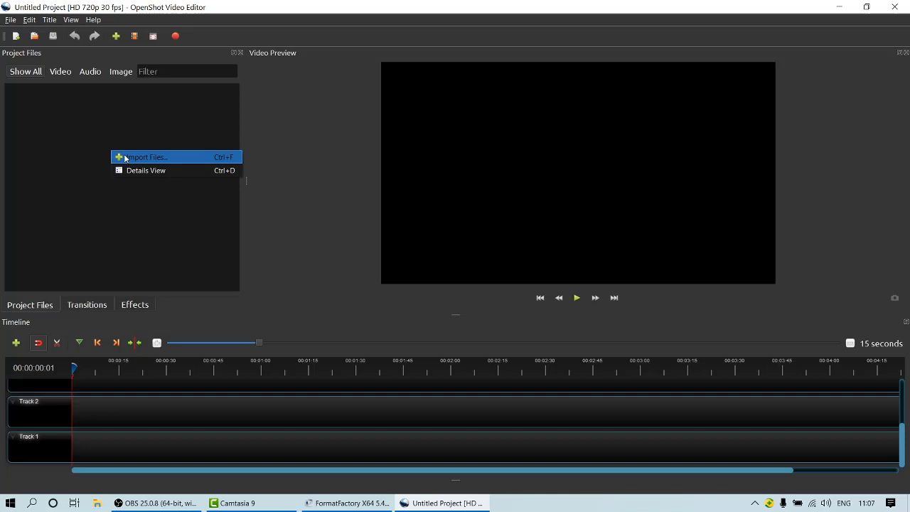
left_click(125, 159)
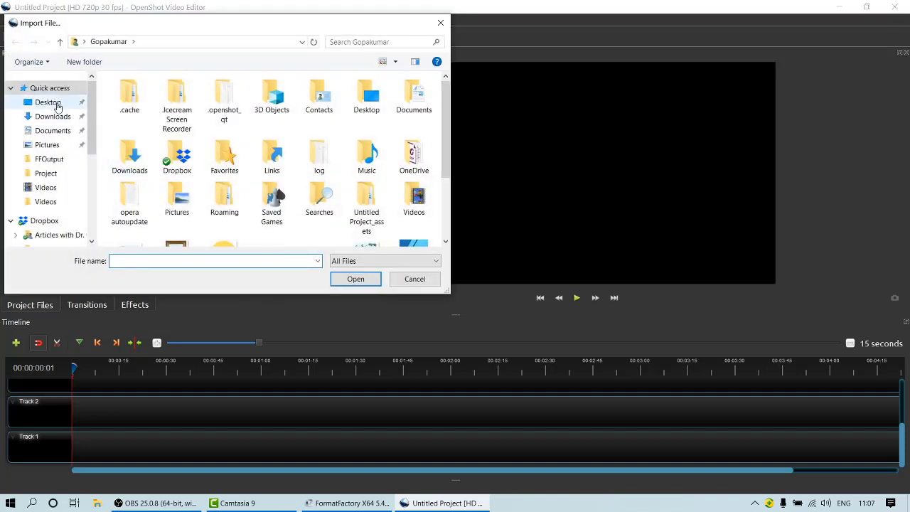
left_click(56, 103)
scroll(257, 141, "down", 1)
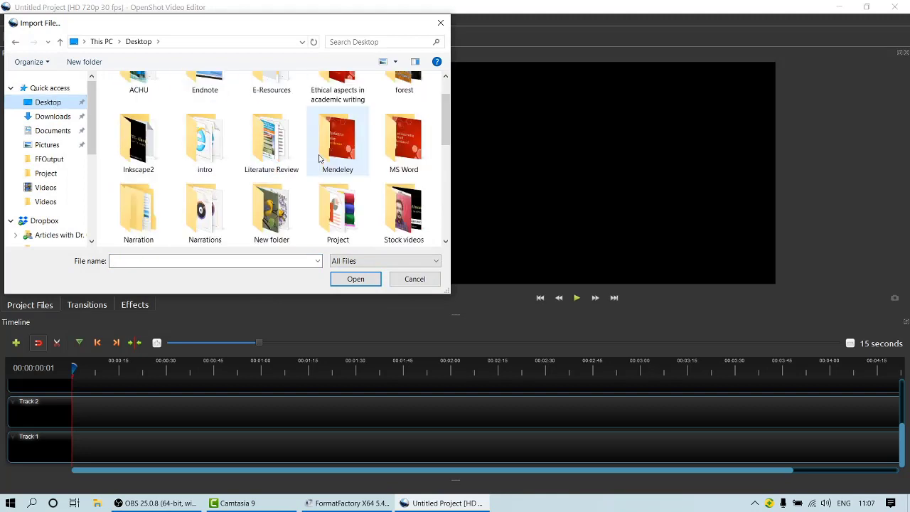
double_click(339, 217)
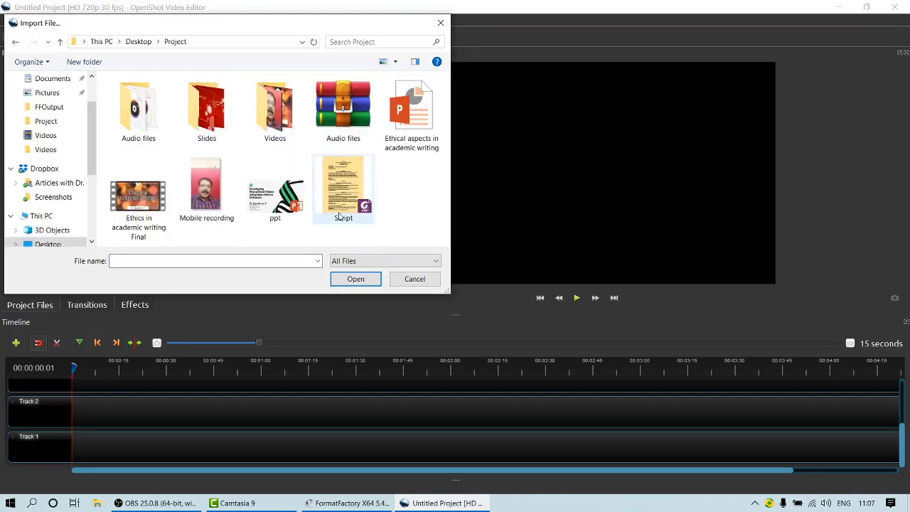
double_click(272, 126)
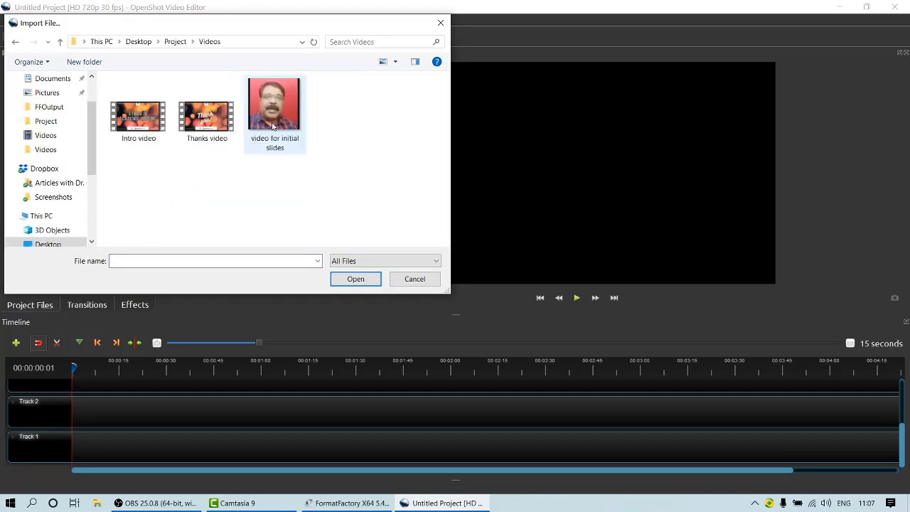
left_click(135, 125)
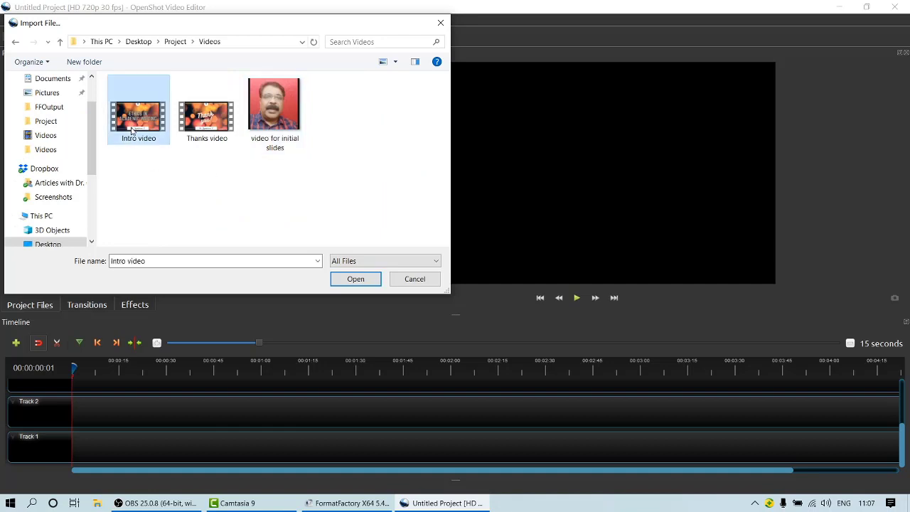
left_click(355, 279)
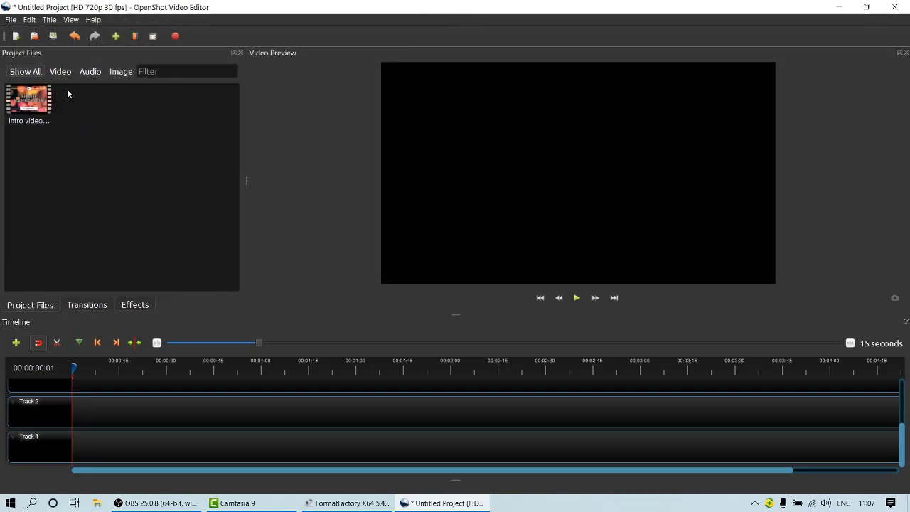
- Add the intro video to the timeline on Track 1 with a start time of 0.00 seconds
left_click(40, 114)
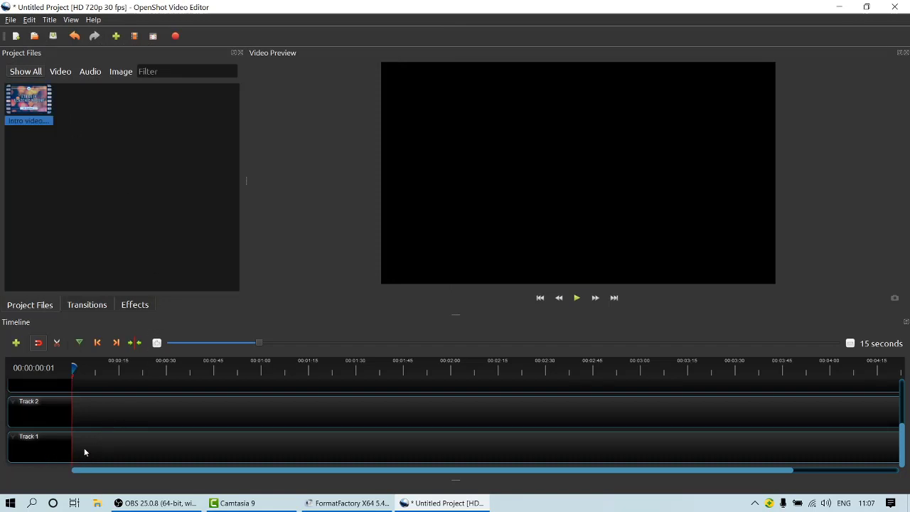
right_click(43, 105)
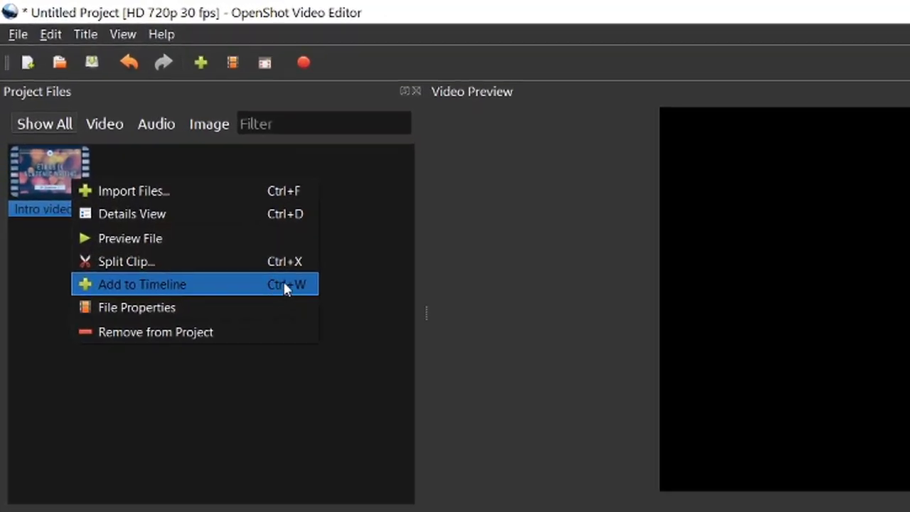
left_click(284, 286)
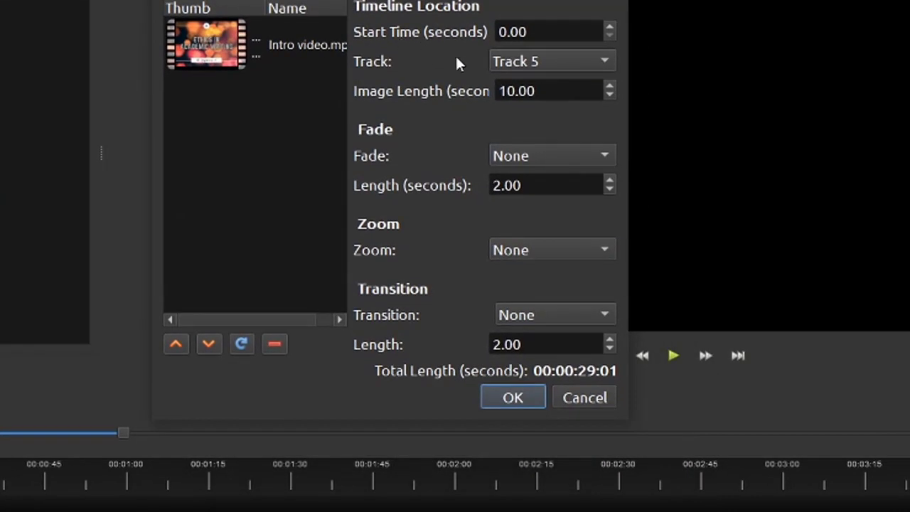
left_click(526, 62)
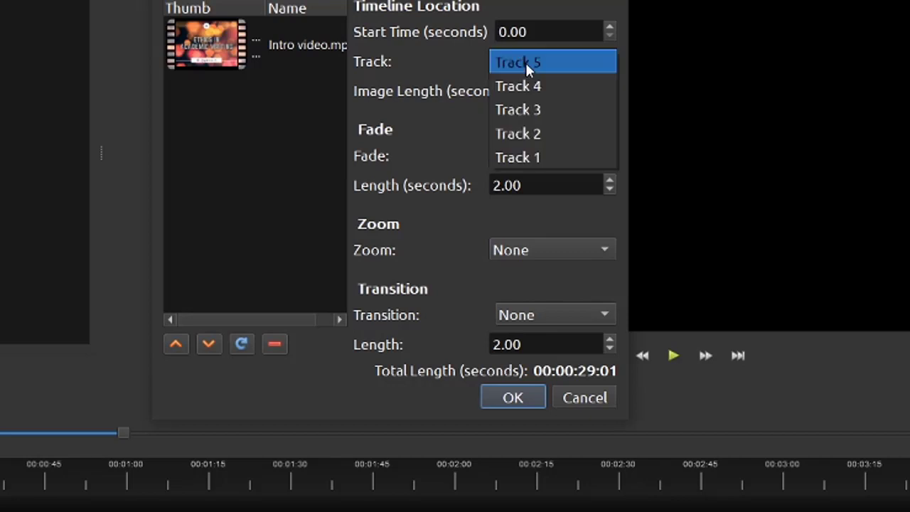
left_click(526, 158)
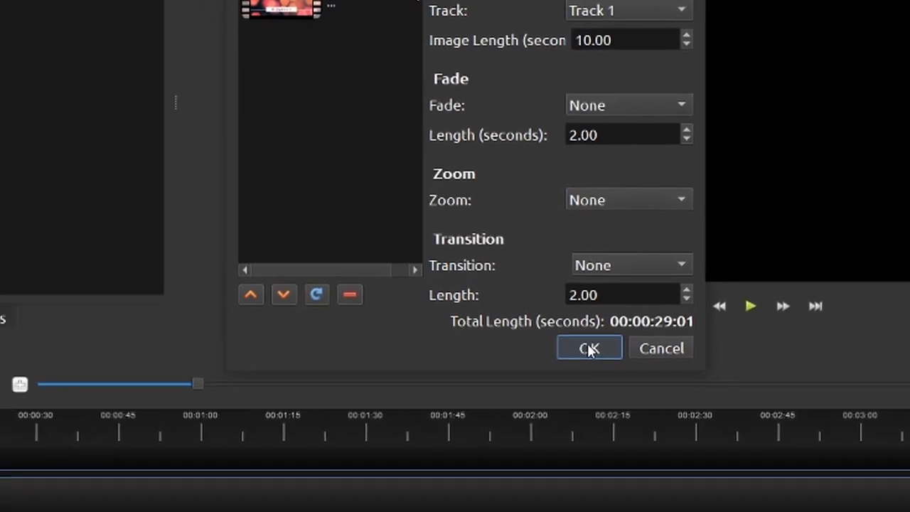
left_click(590, 349)
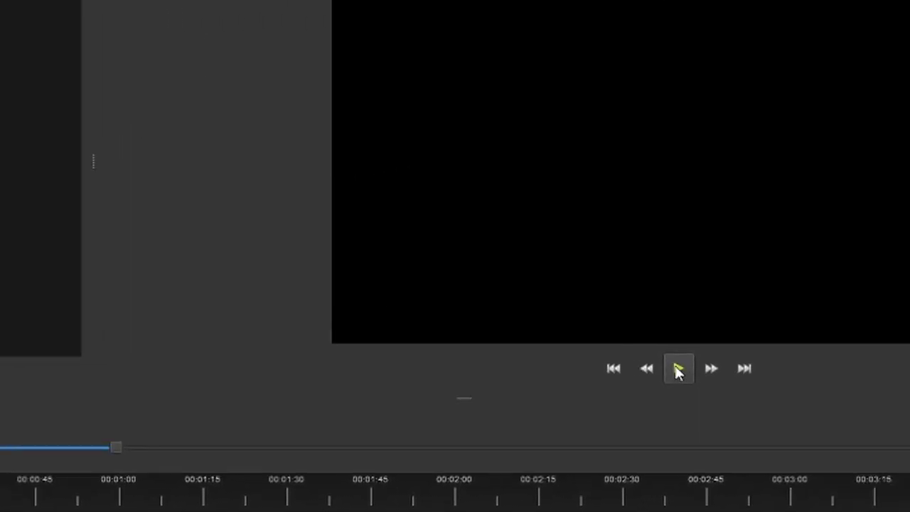
- Play the intro in the preview and move the playhead to the end of its clip at 00:00:29:01
left_click(678, 370)
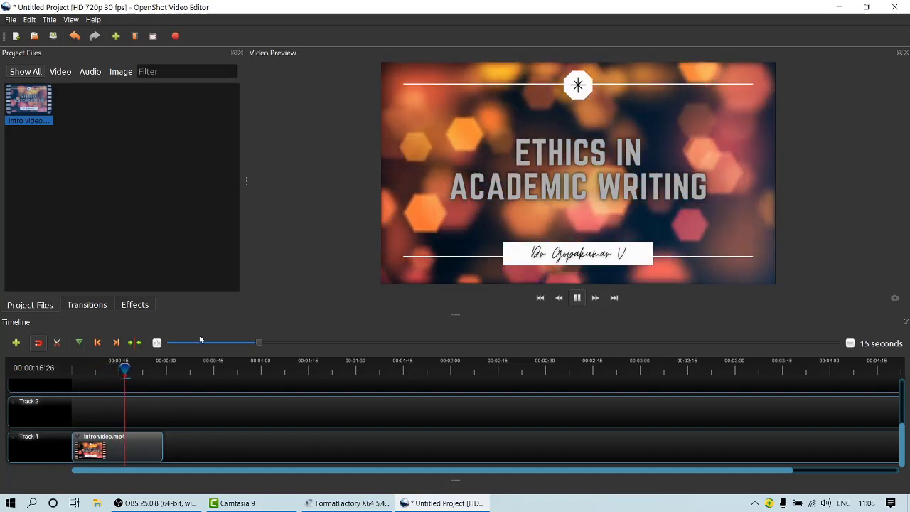
left_click_drag(128, 371, 163, 374)
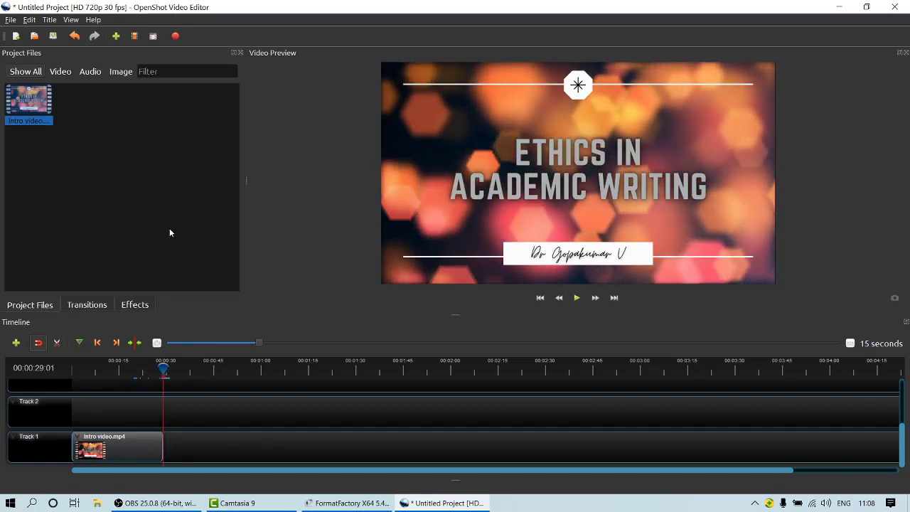
- Import Slide1 from the Project folder's Slides subfolder as a single image, declining the image sequence option
right_click(93, 162)
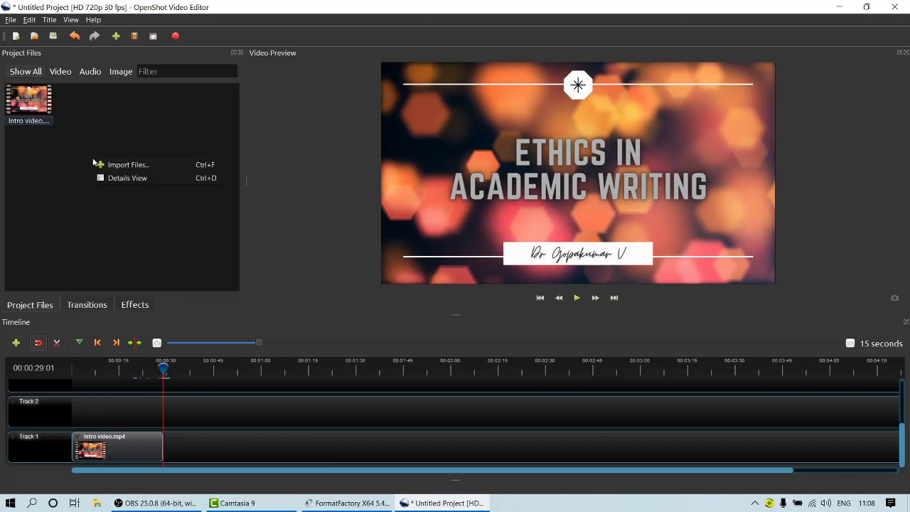
left_click(112, 168)
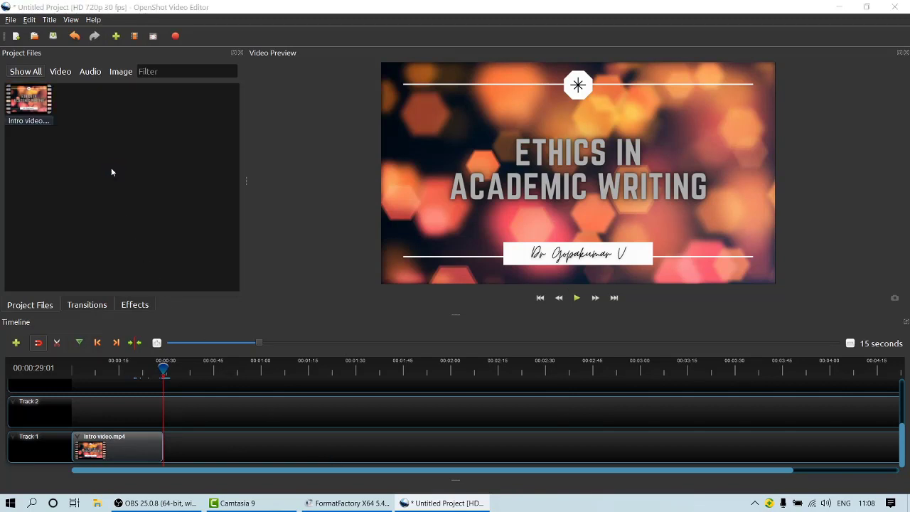
left_click(62, 43)
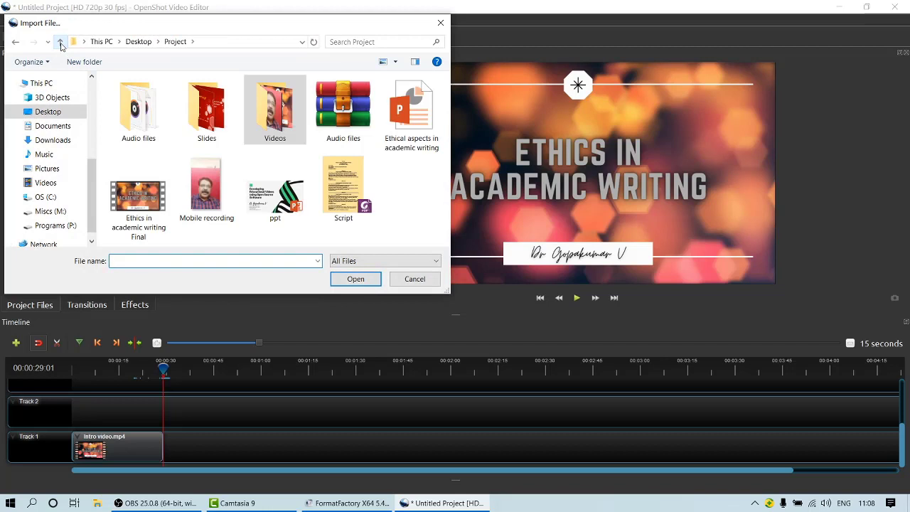
double_click(199, 128)
left_click(139, 126)
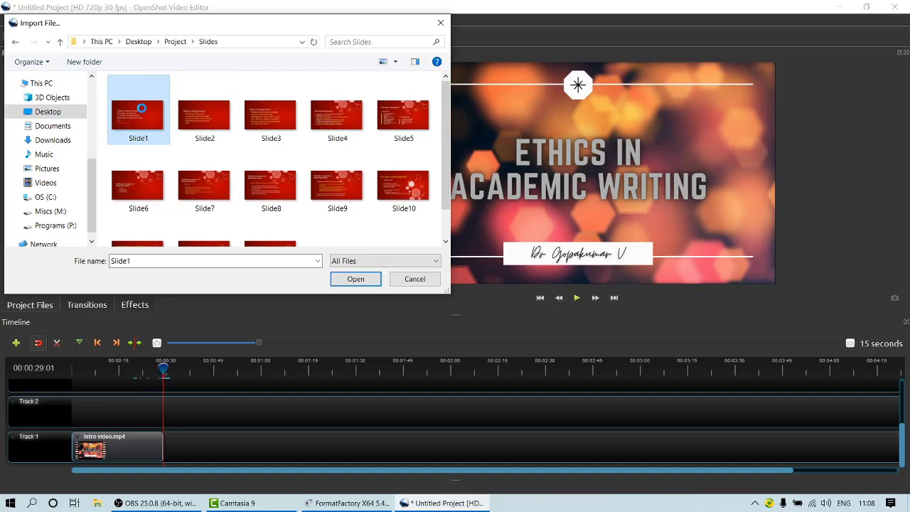
right_click(142, 112)
key("Escape")
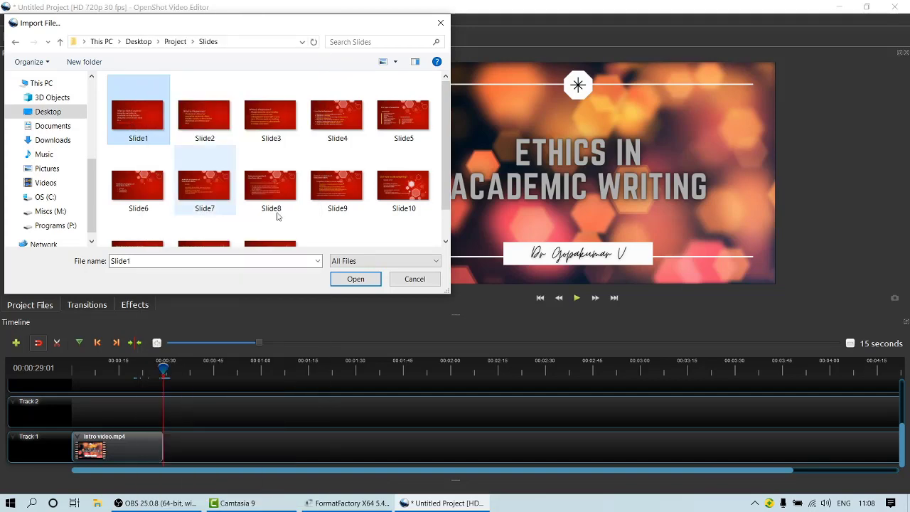
left_click(360, 281)
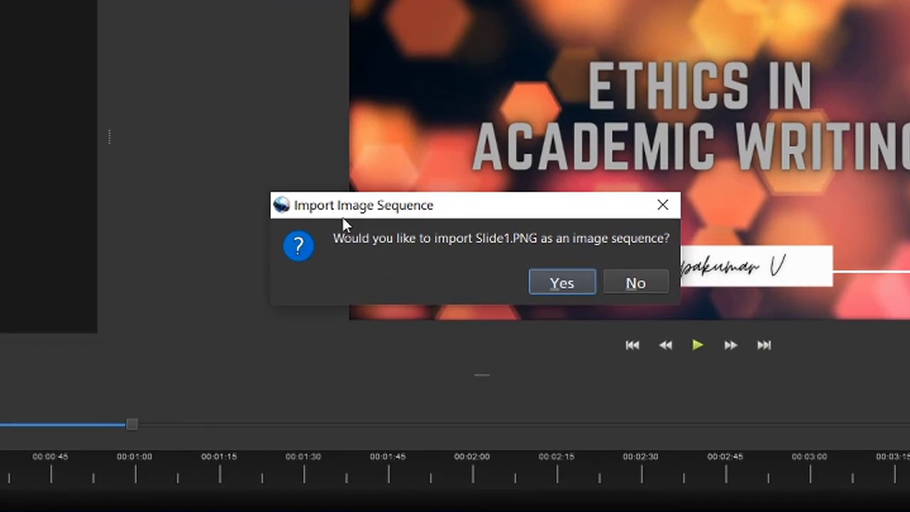
left_click_drag(348, 212, 275, 81)
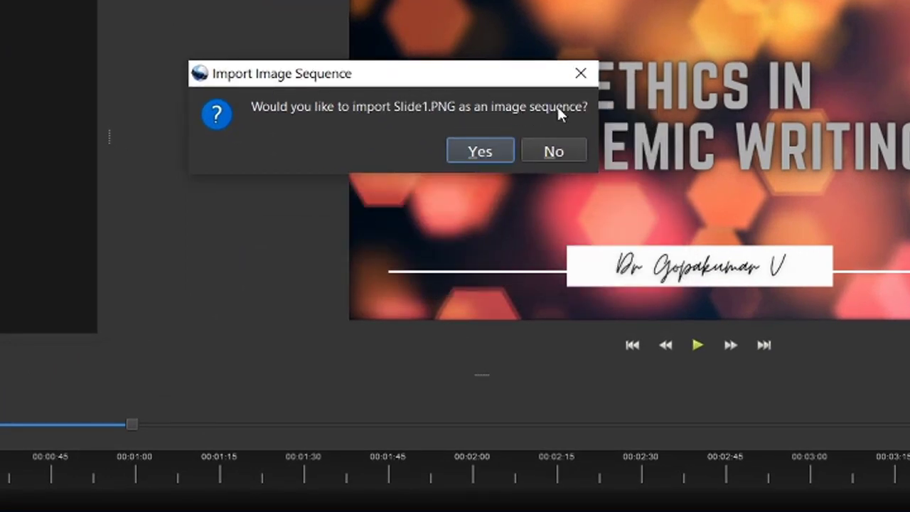
left_click(580, 153)
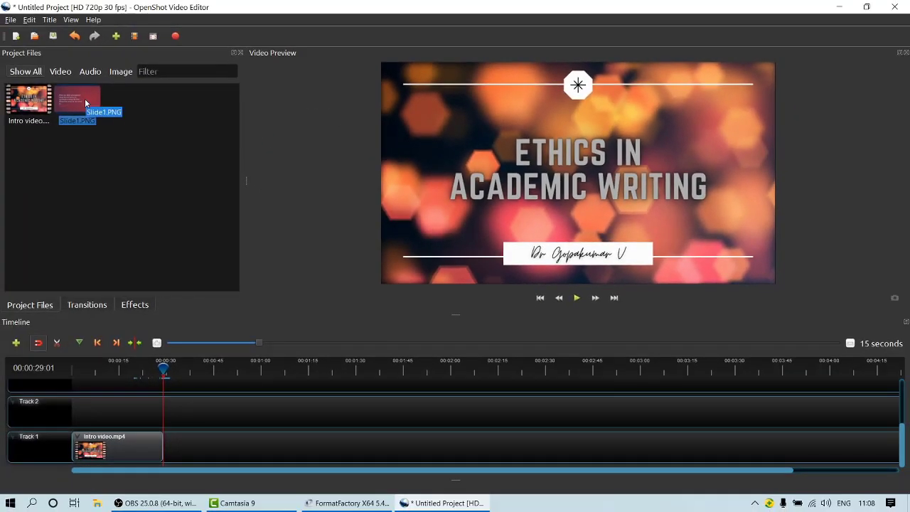
- Add Slide1.PNG to the timeline on Track 1, starting at 29.00 seconds with a 10.00-second image length
right_click(84, 98)
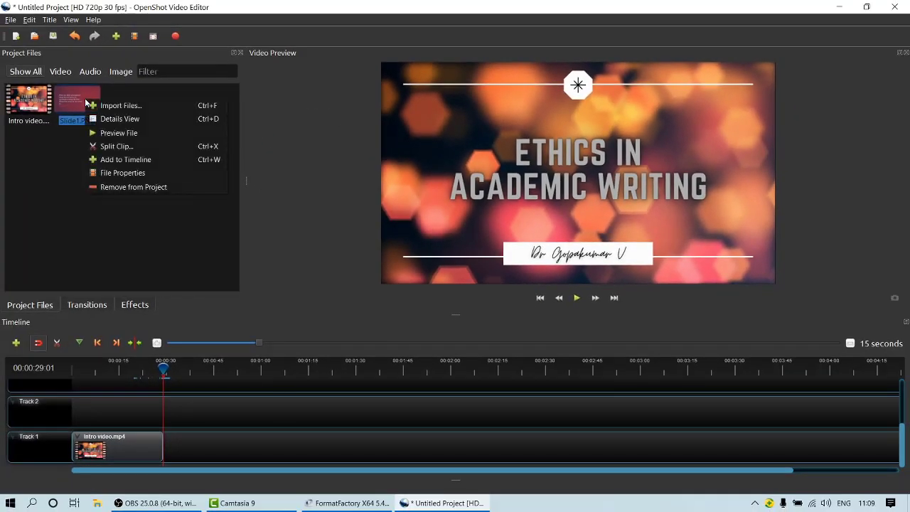
left_click(133, 159)
left_click(533, 187)
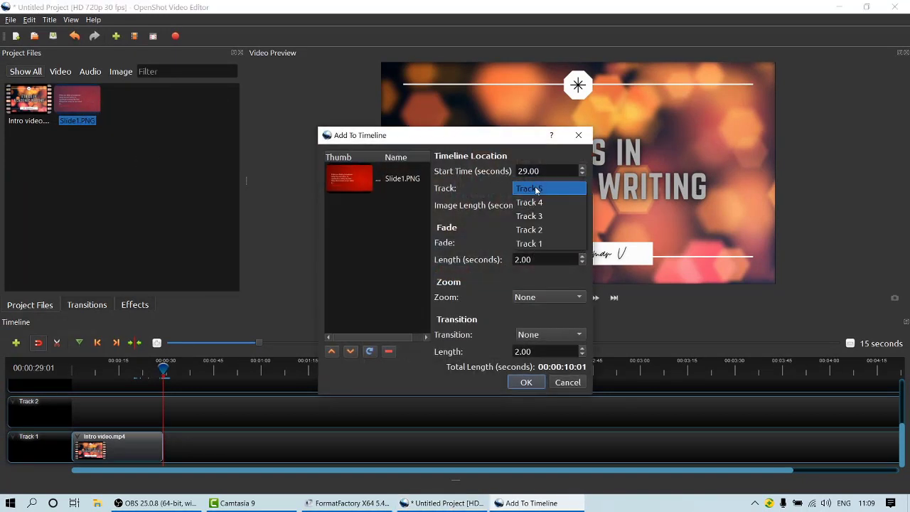
left_click(539, 245)
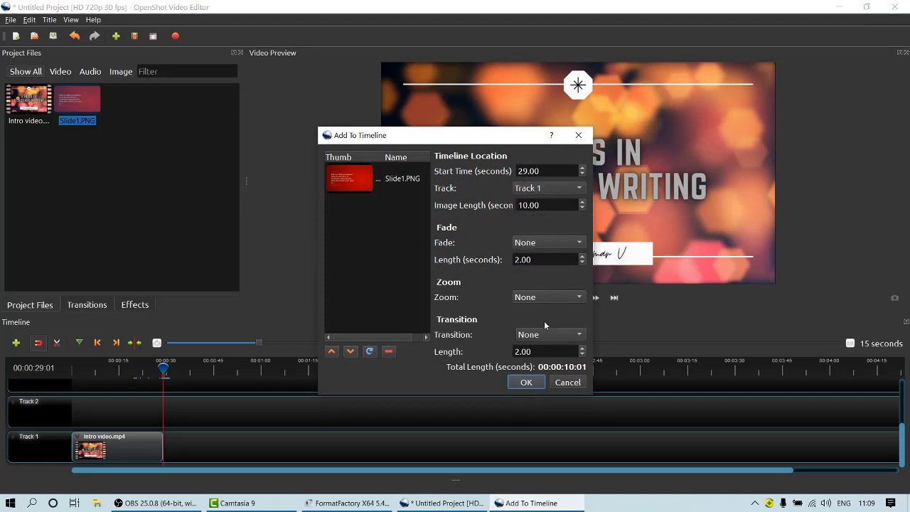
left_click(526, 382)
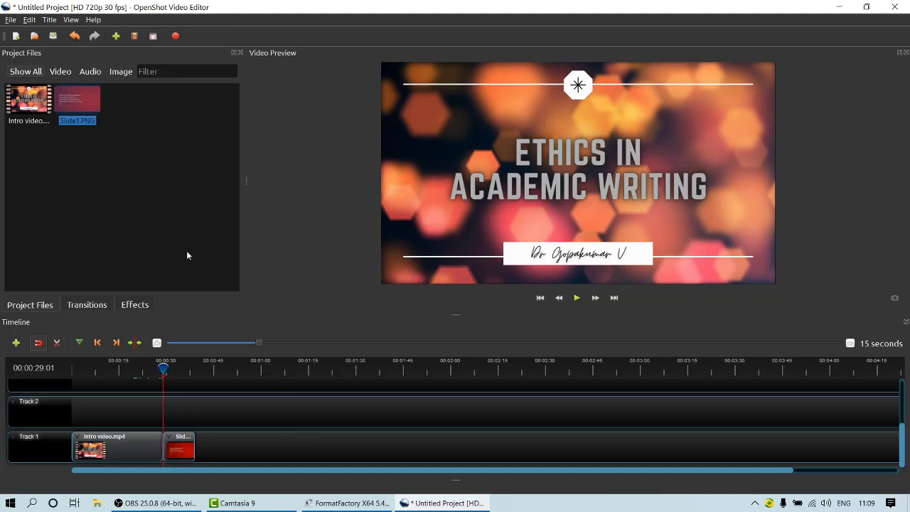
- Import the "video for initial slides" file from the Project folder's Videos subfolder
left_click(165, 169)
right_click(140, 165)
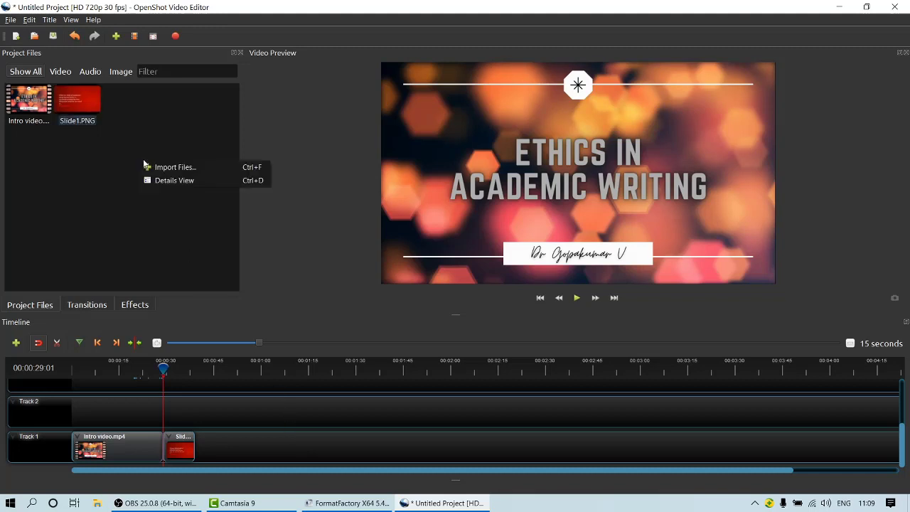
left_click(149, 168)
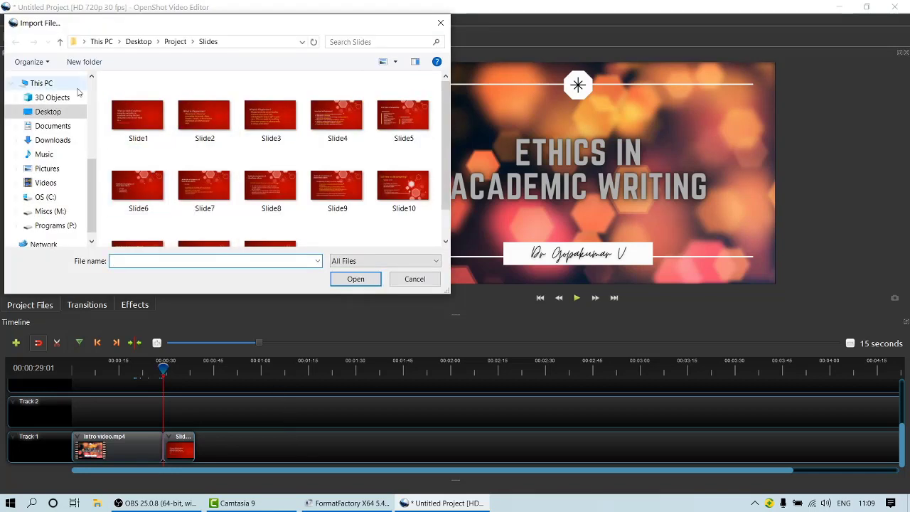
left_click(62, 43)
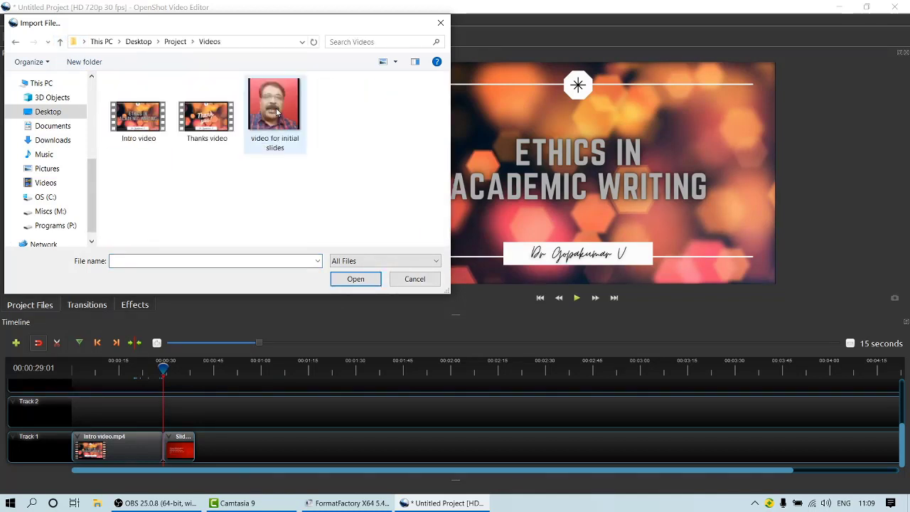
left_click(275, 108)
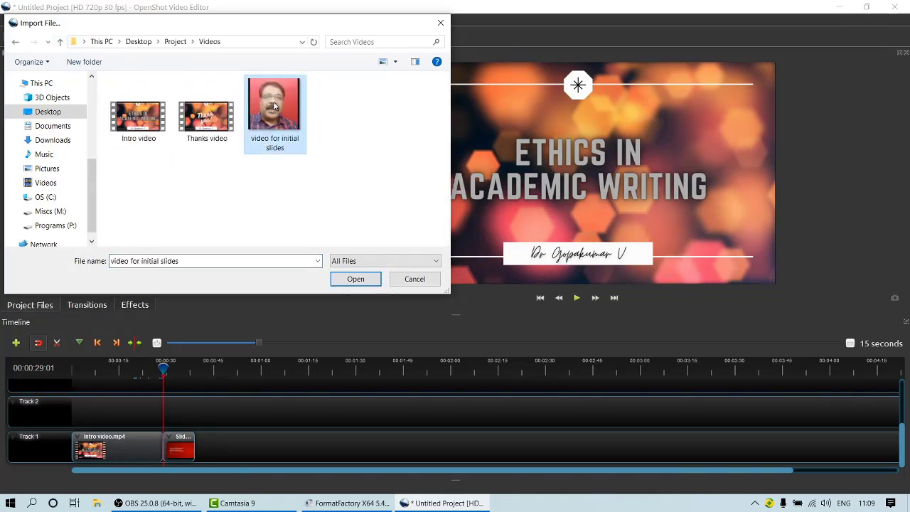
left_click(356, 278)
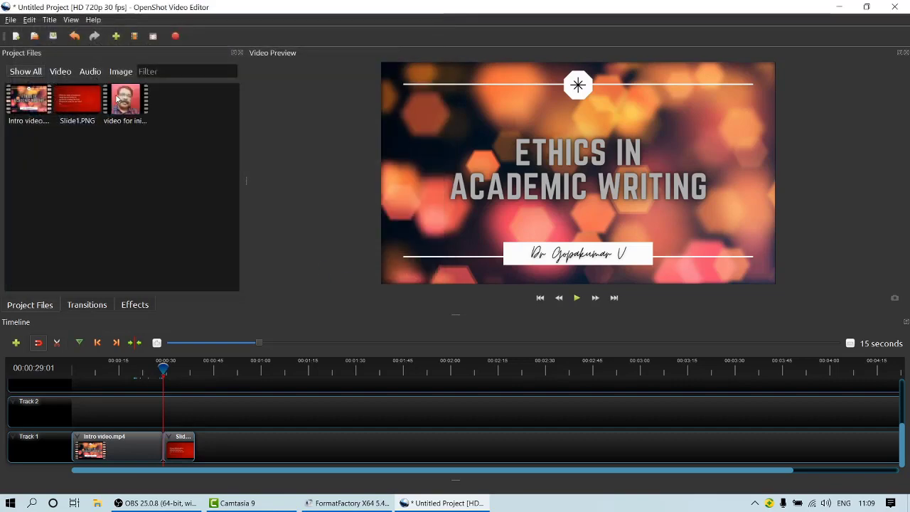
- Add the "video for initial slides" clip to the timeline on Track 2, starting at 29.00 seconds
left_click(128, 100)
right_click(128, 100)
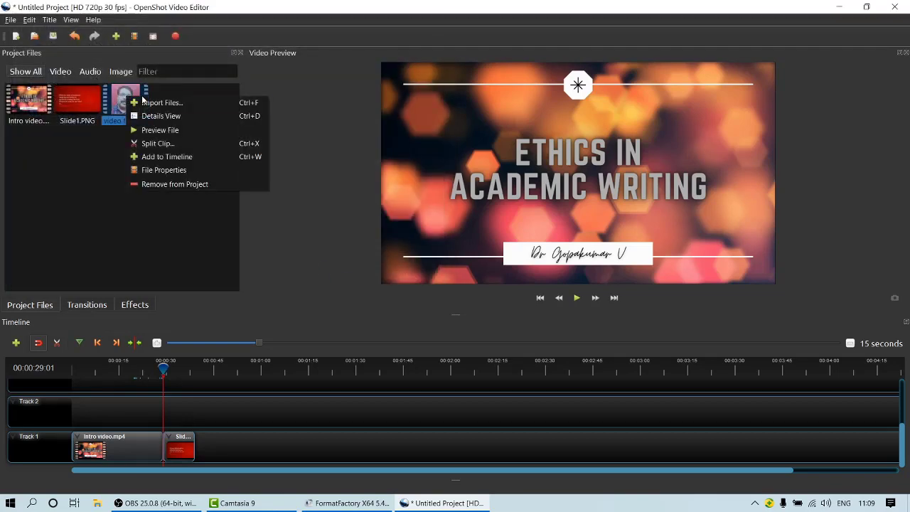
left_click(172, 155)
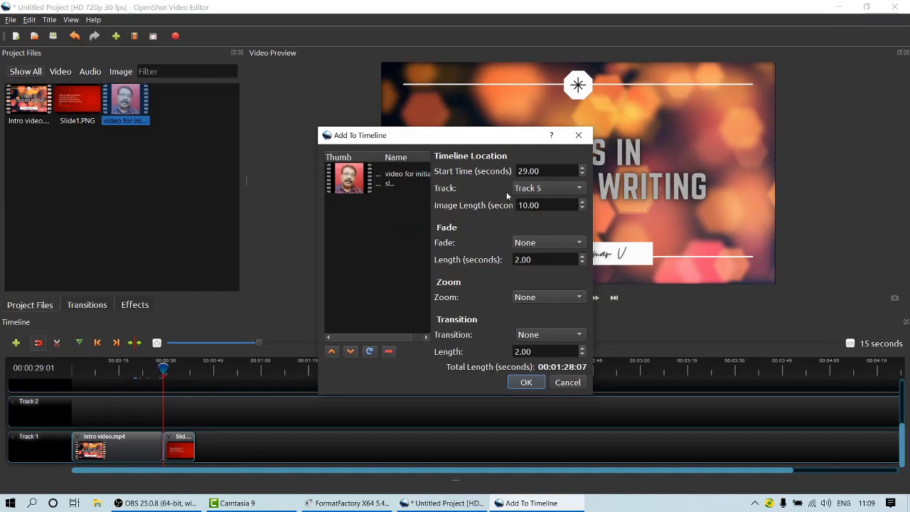
left_click(525, 189)
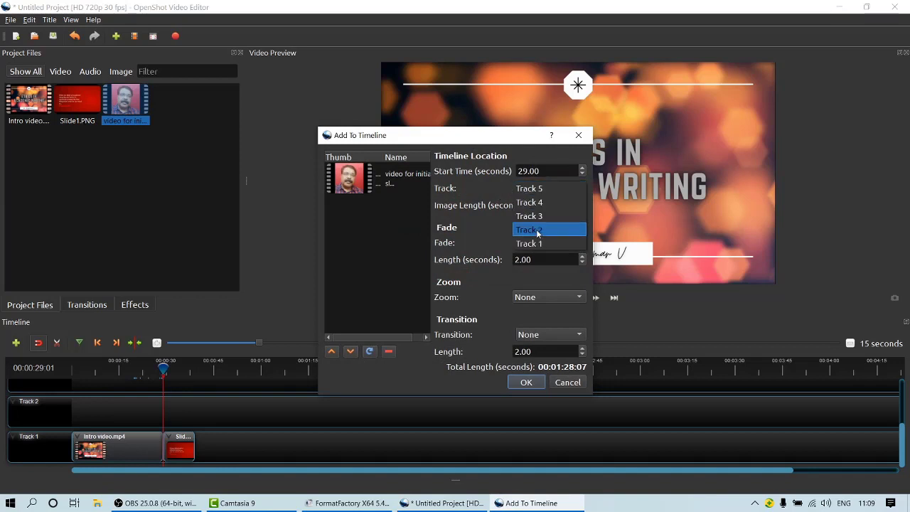
left_click(538, 230)
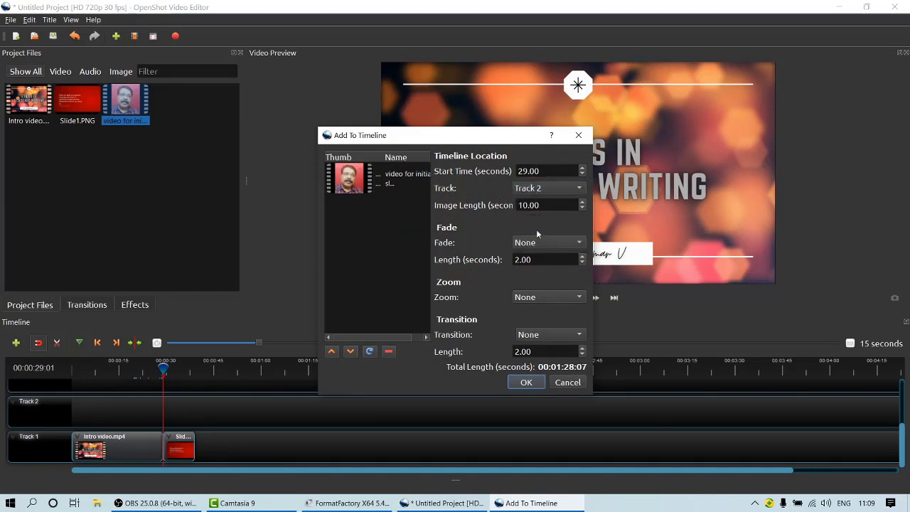
left_click(526, 384)
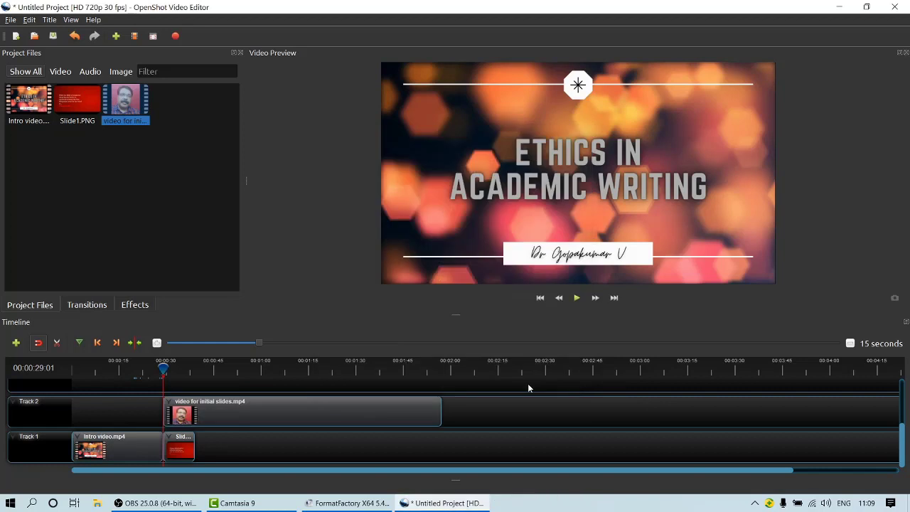
- Play the presenter video up to 00:00:45:01 and extend the Slide1.PNG clip on Track 1 to end at that point
left_click(577, 299)
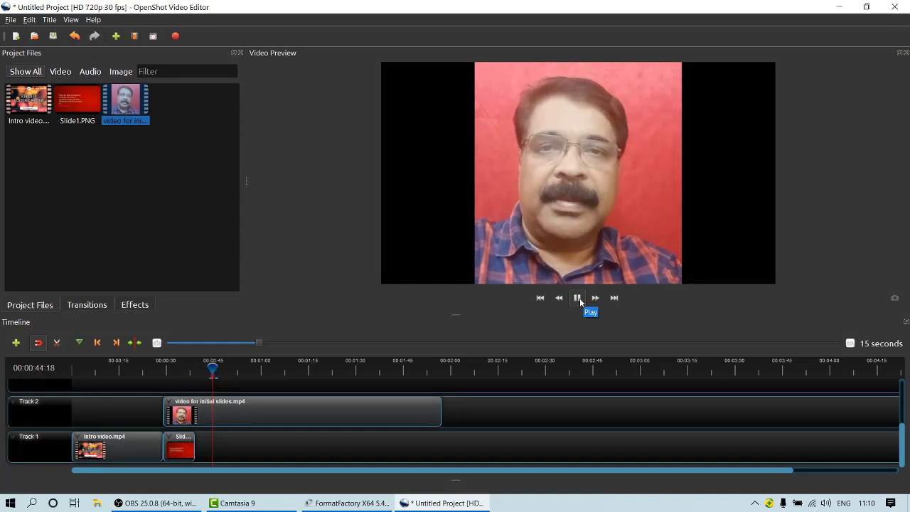
left_click(578, 298)
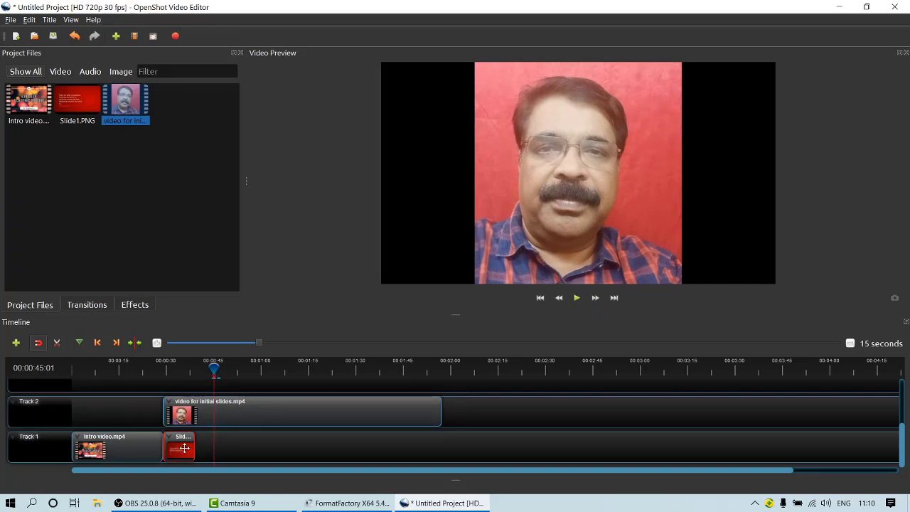
left_click_drag(189, 446, 215, 446)
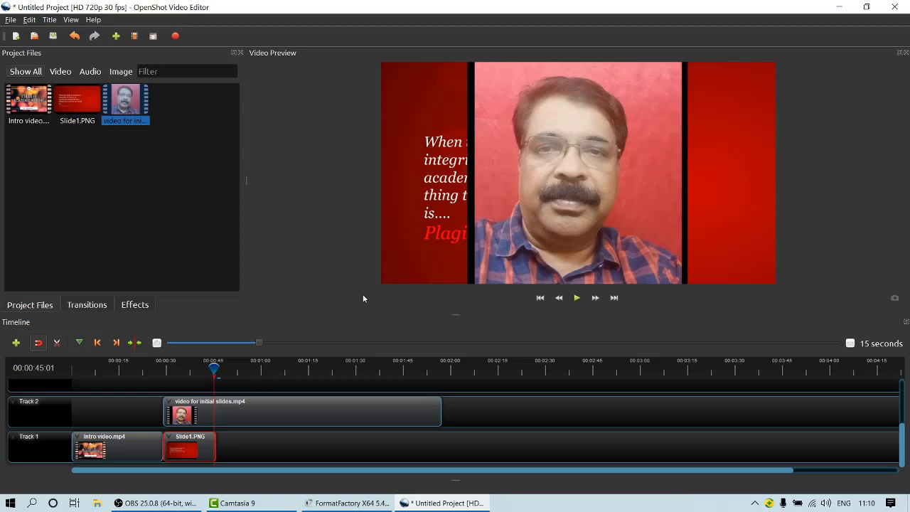
- Transform the presenter video at 00:00:31:02, shrinking it to a small inset and moving it to the frame's lower-right corner
left_click_drag(216, 369, 169, 367)
left_click(235, 417)
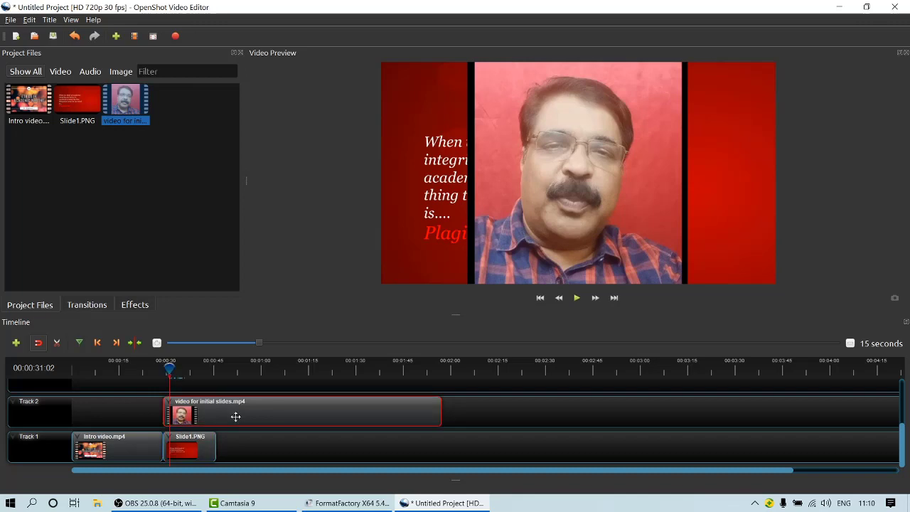
right_click(240, 415)
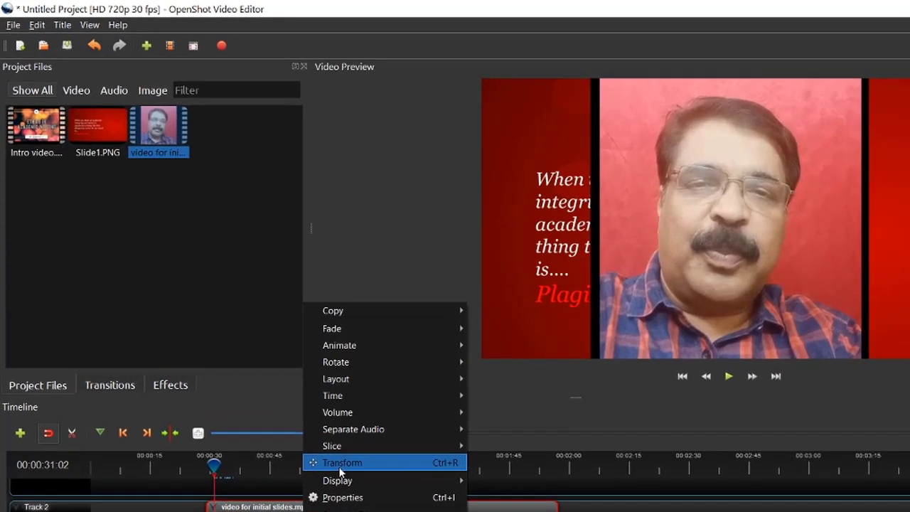
left_click(269, 367)
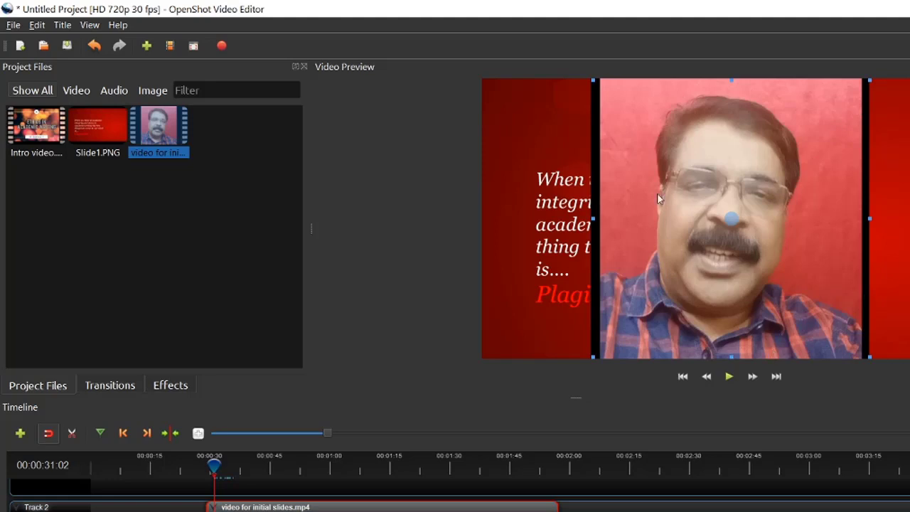
left_click_drag(594, 80, 647, 169)
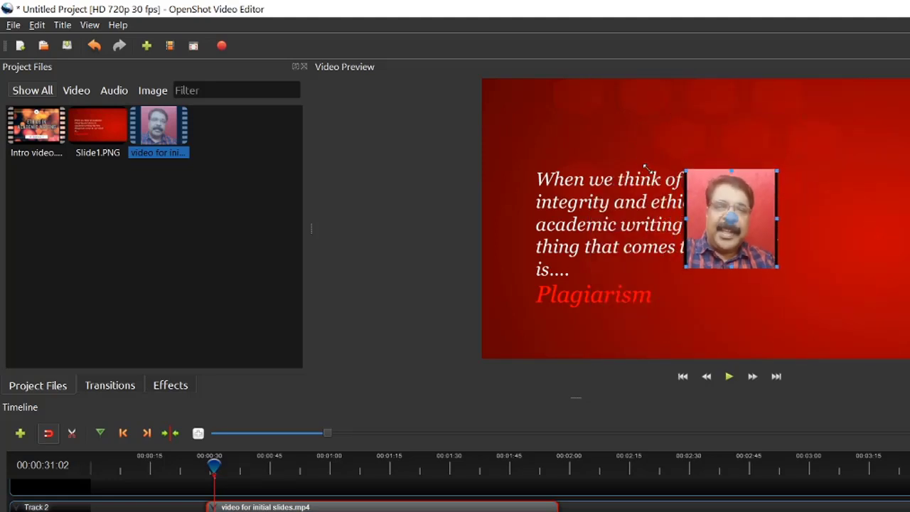
left_click_drag(732, 219, 909, 299)
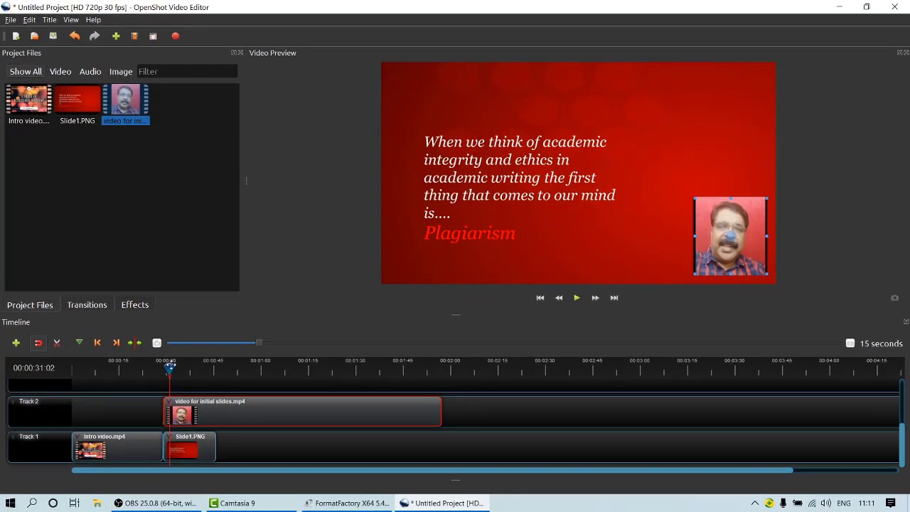
- Play the timeline from 00:00:28:07 through Slide1 and set the playhead at the slide's end, 00:00:45:14
left_click_drag(169, 368, 162, 368)
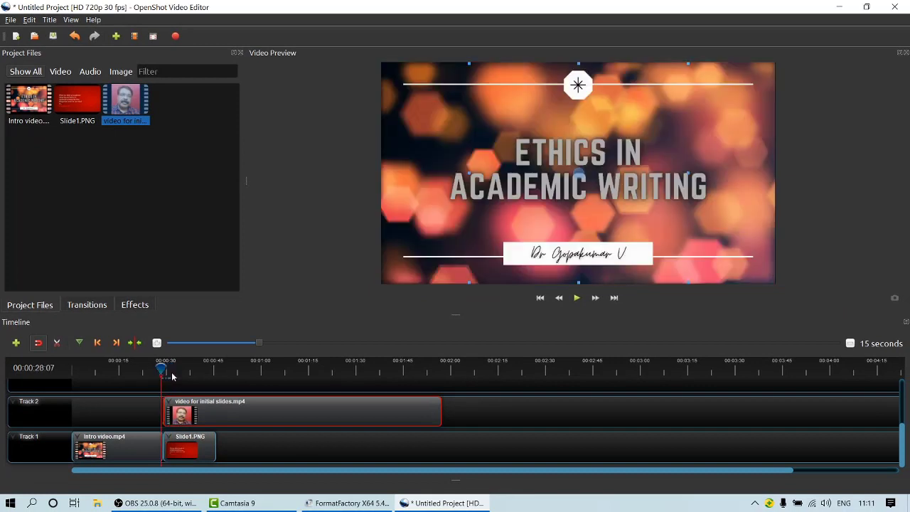
left_click(577, 298)
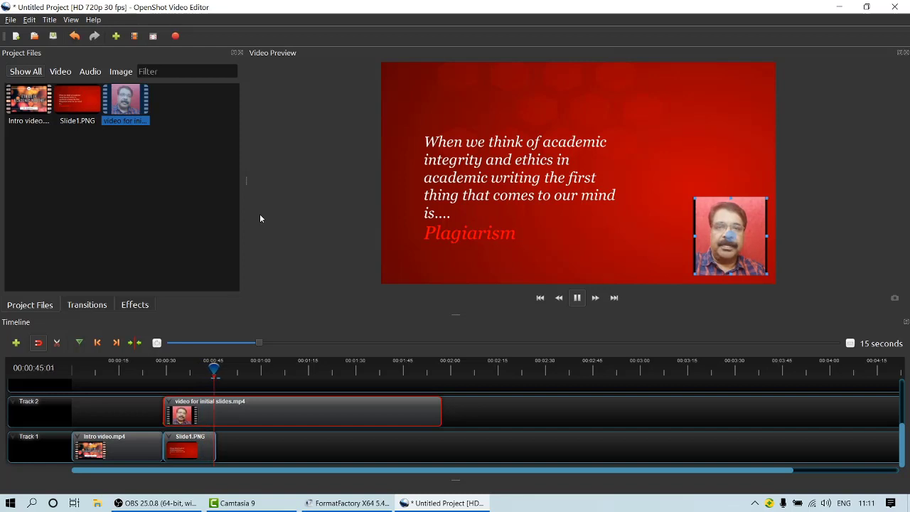
left_click(214, 375)
- Import Slide2 from the Project folder's Slides subfolder as a single image, declining the image sequence option
left_click(117, 188)
right_click(117, 187)
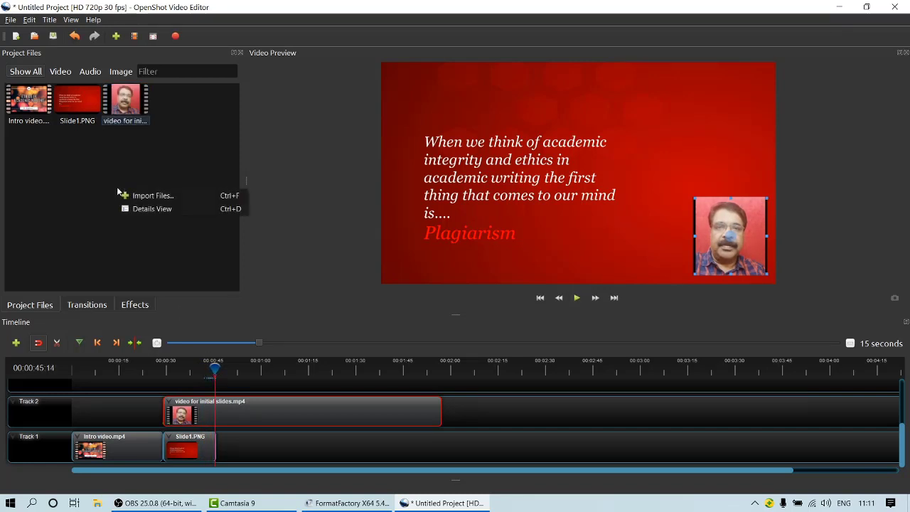
left_click(131, 198)
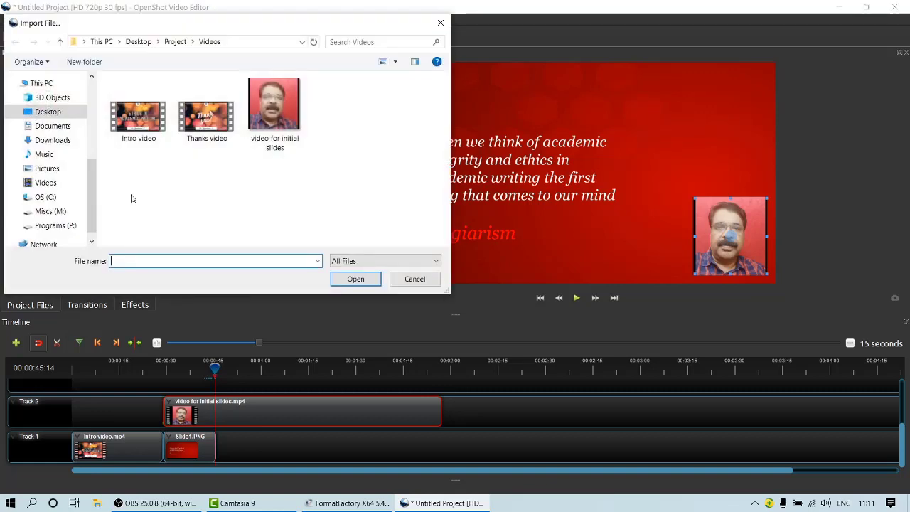
left_click(60, 42)
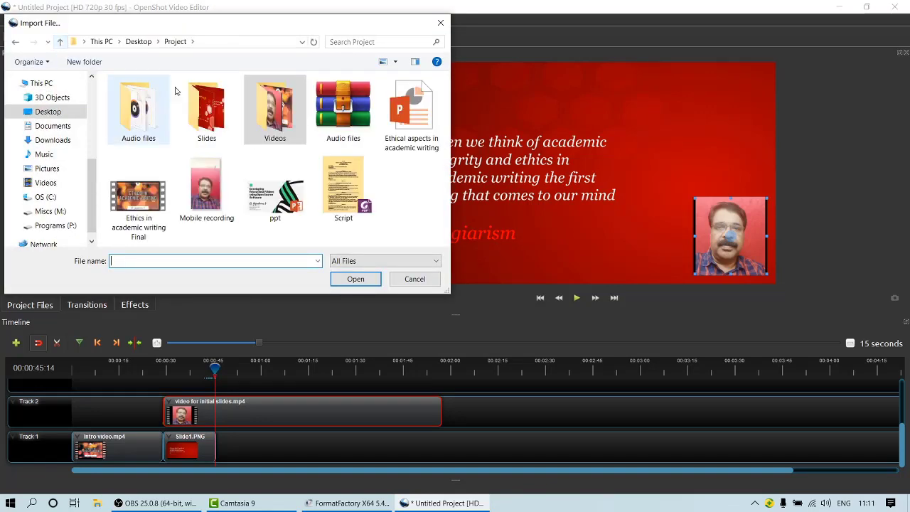
double_click(196, 103)
left_click(190, 119)
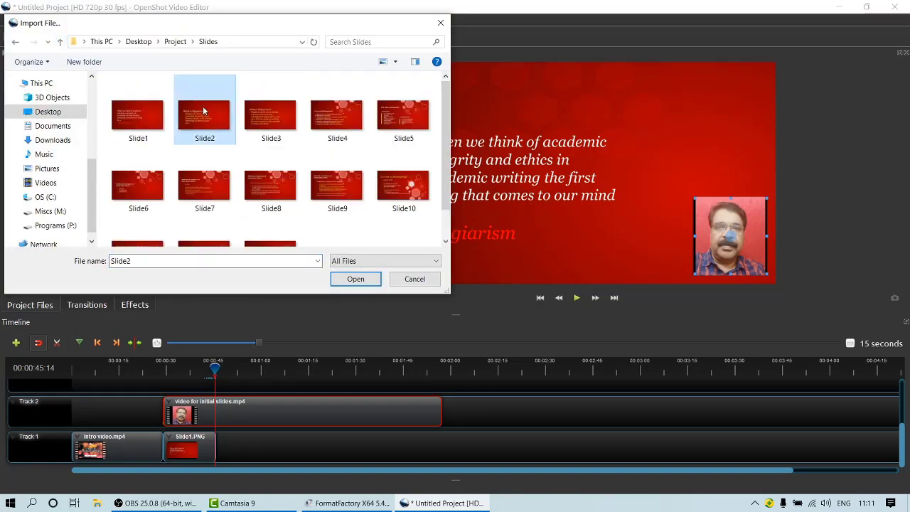
right_click(202, 106)
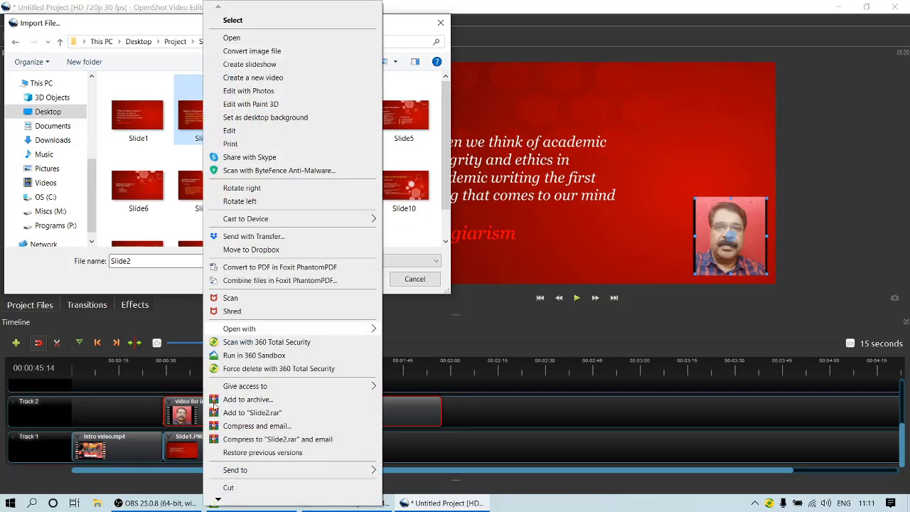
left_click(184, 118)
left_click(356, 278)
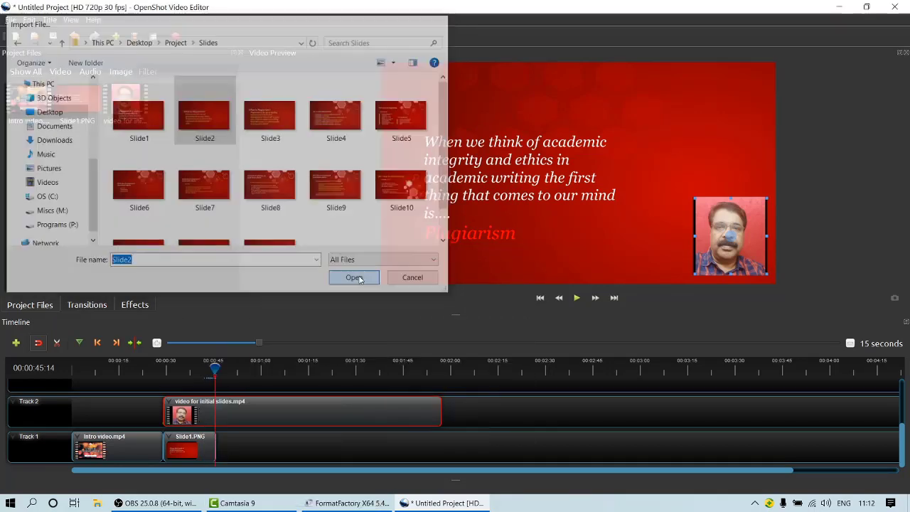
left_click(542, 264)
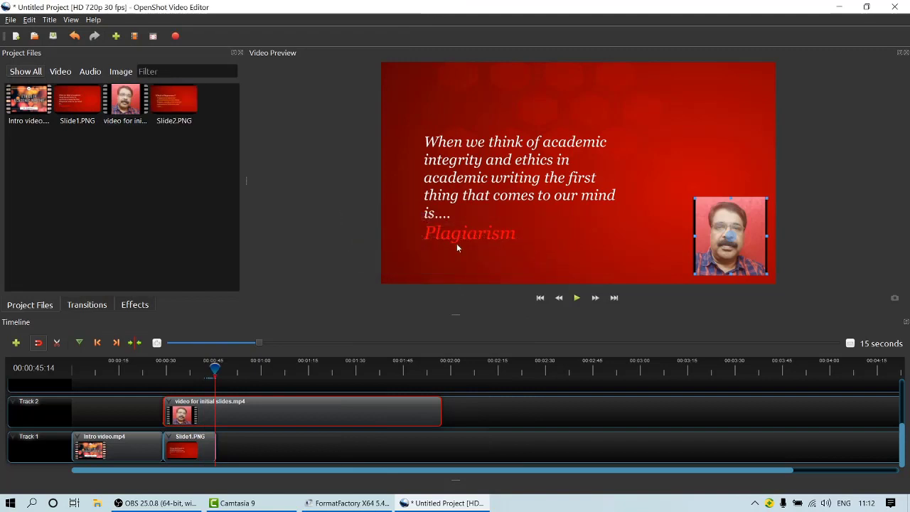
- Add Slide2.PNG to the timeline on Track 1, starting at 45.43 seconds with a 10.00-second image length
right_click(188, 105)
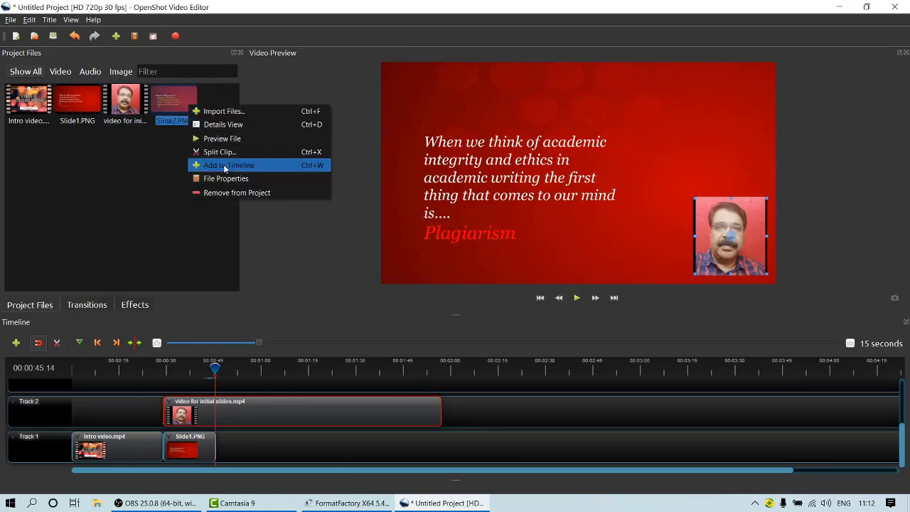
left_click(225, 166)
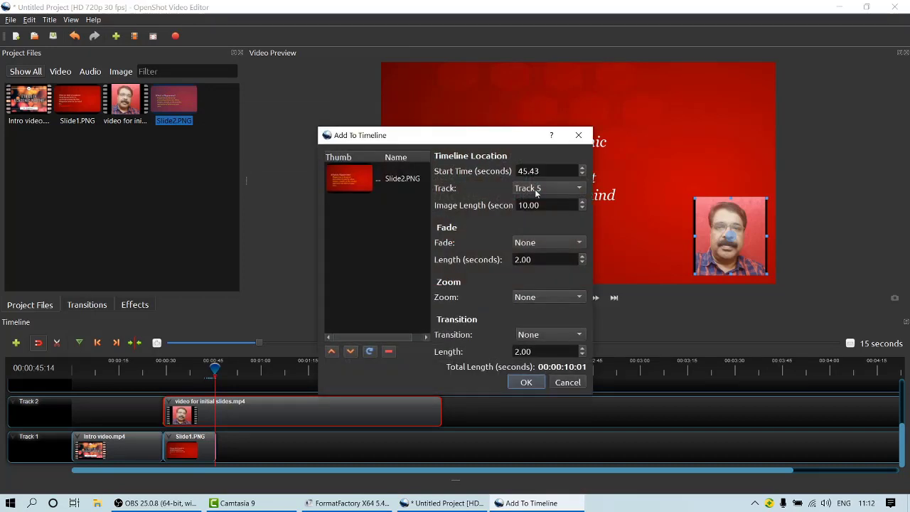
left_click(536, 189)
left_click(542, 244)
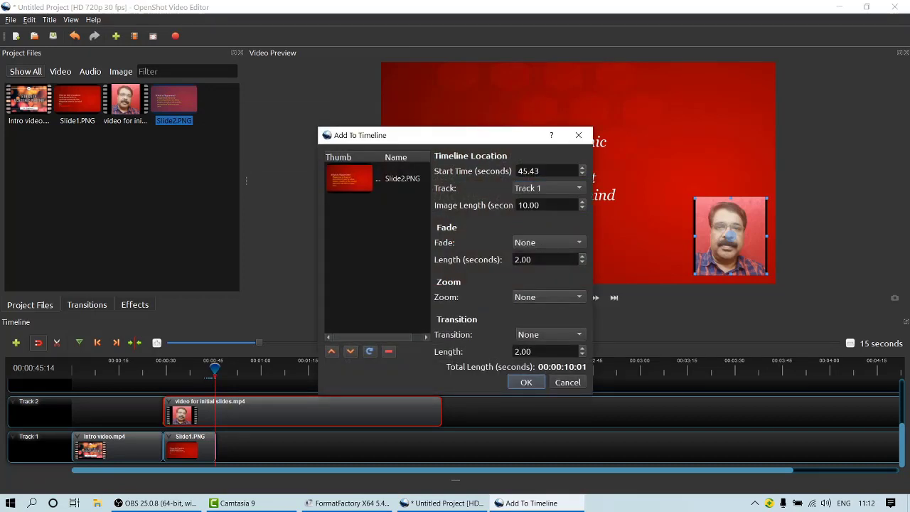
left_click(528, 383)
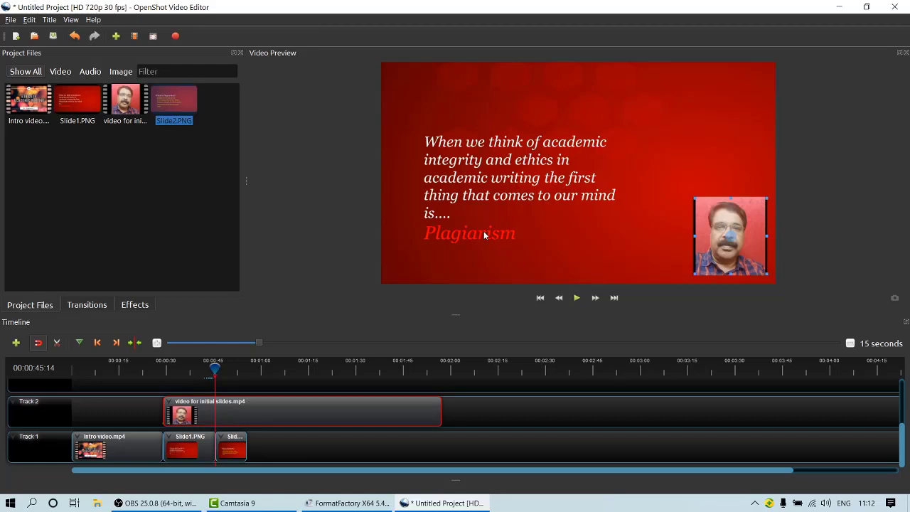
- Play the presenter video up to 00:00:59:29 and extend the Slide2.PNG clip on Track 1 to end at about one minute
left_click(577, 298)
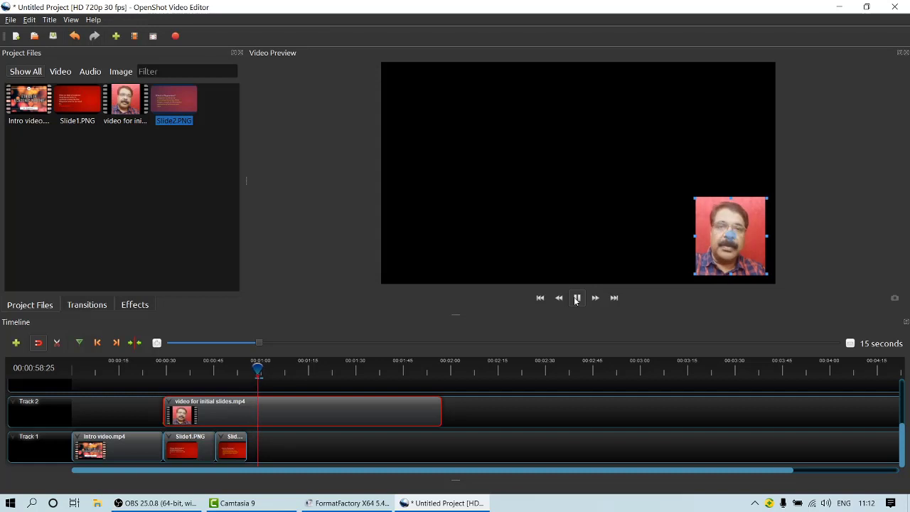
left_click(576, 298)
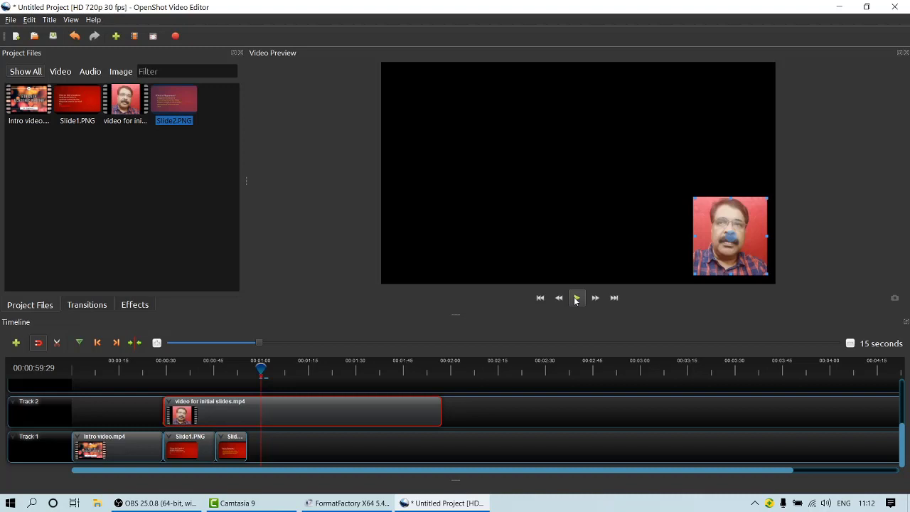
left_click(235, 446)
left_click_drag(244, 449, 264, 446)
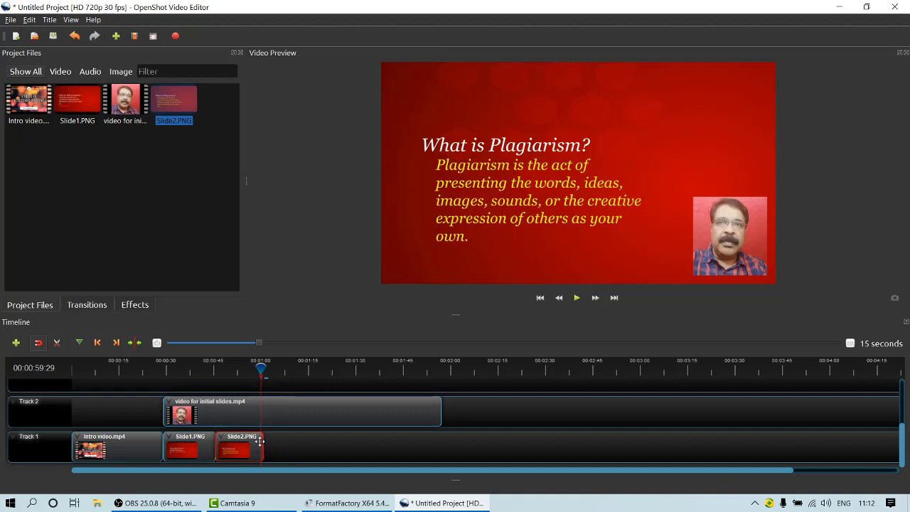
left_click_drag(263, 441, 262, 442)
left_click(272, 444)
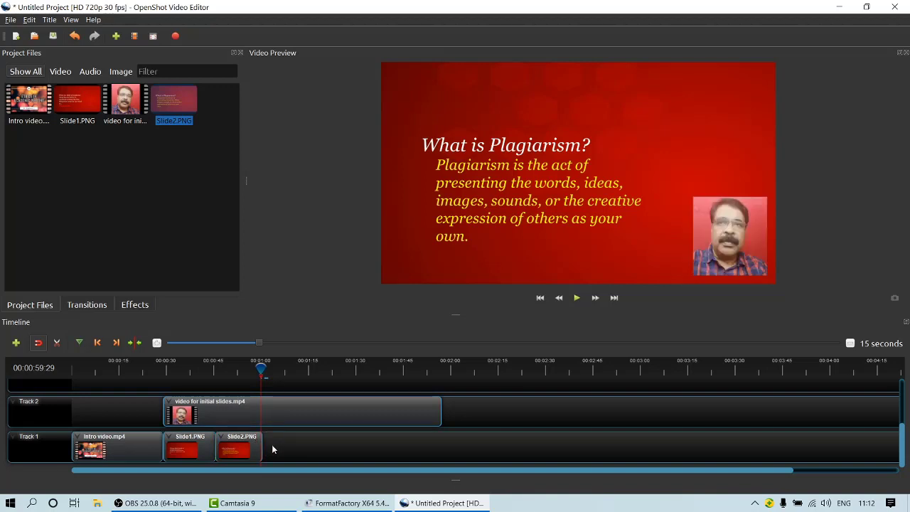
- Set the playhead at 00:01:00:10 and import Slide3 from the Slides folder as a single image, declining the image sequence option
left_click(262, 369)
left_click(131, 203)
right_click(132, 189)
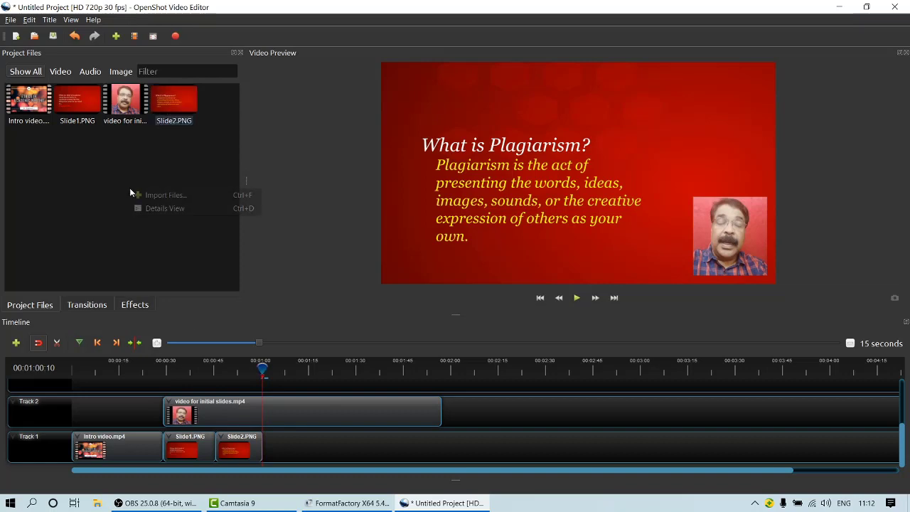
left_click(148, 195)
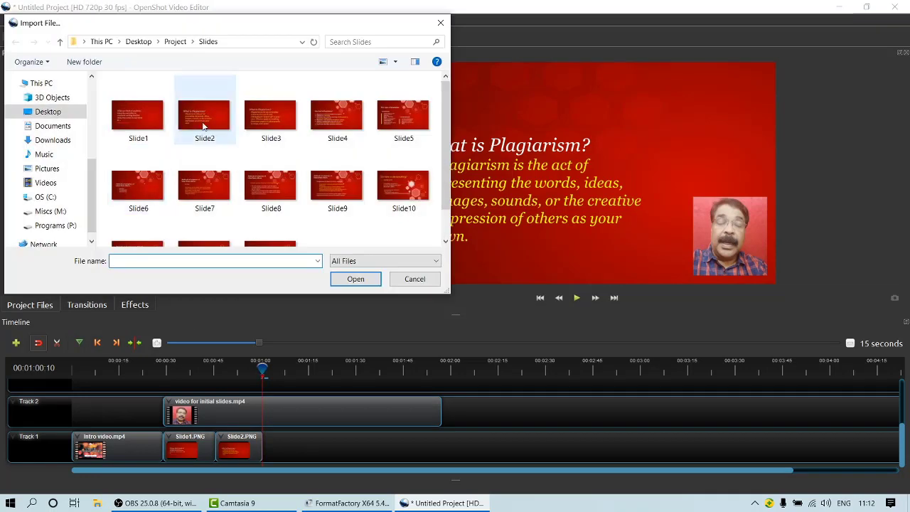
left_click(272, 125)
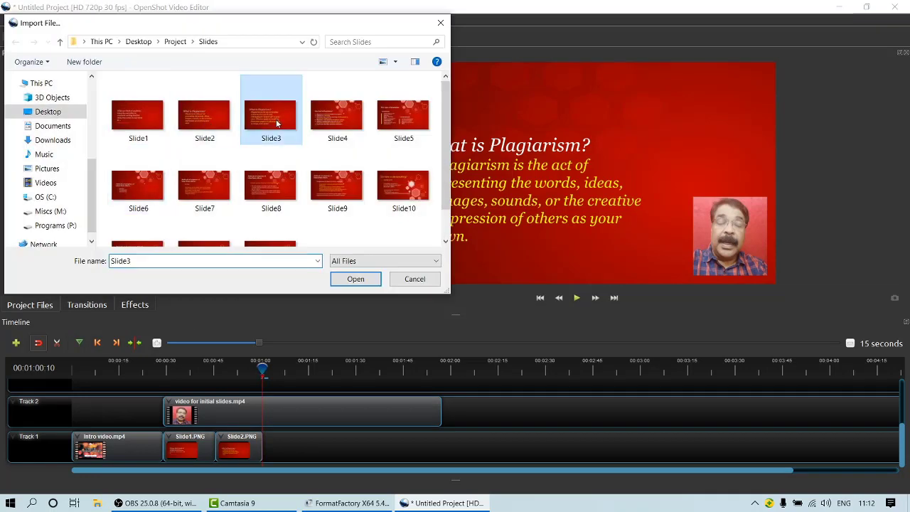
left_click(355, 279)
left_click(543, 264)
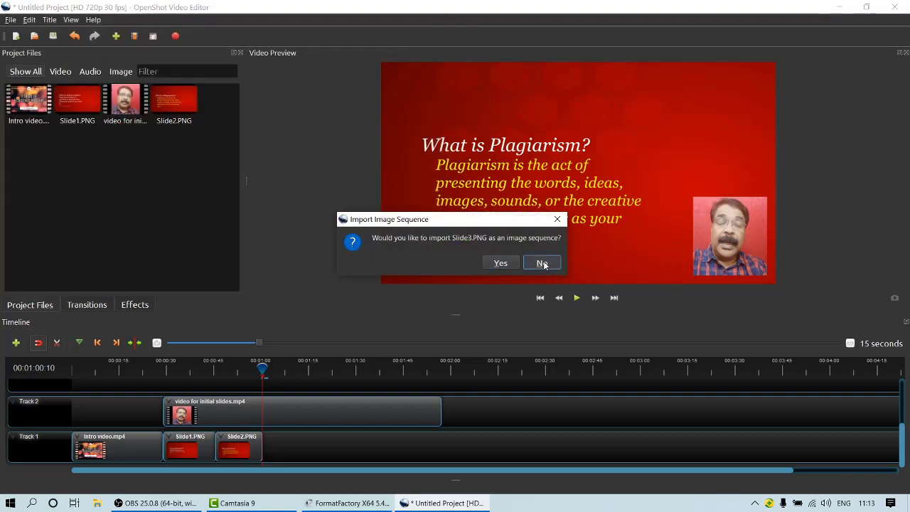
- Add Slide3.PNG to the timeline on Track 1, starting at 60.30 seconds with a 10.00-second image length
right_click(41, 143)
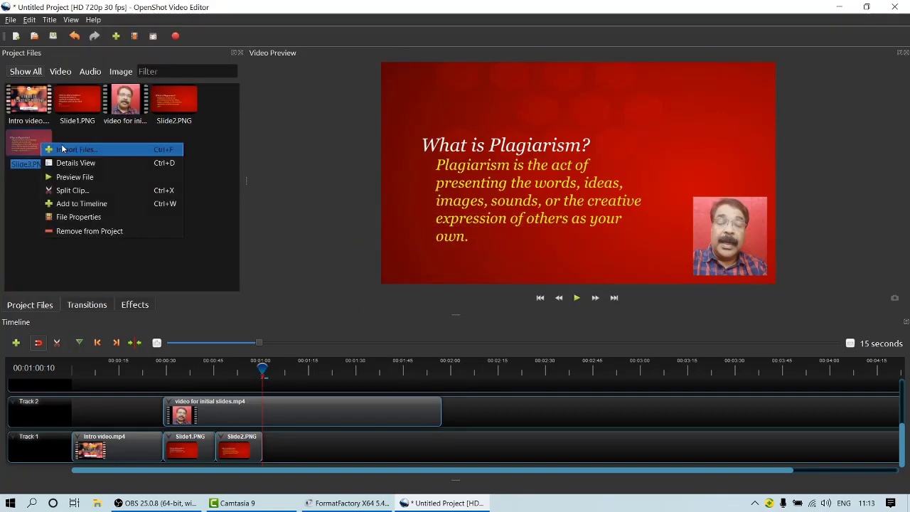
left_click(85, 205)
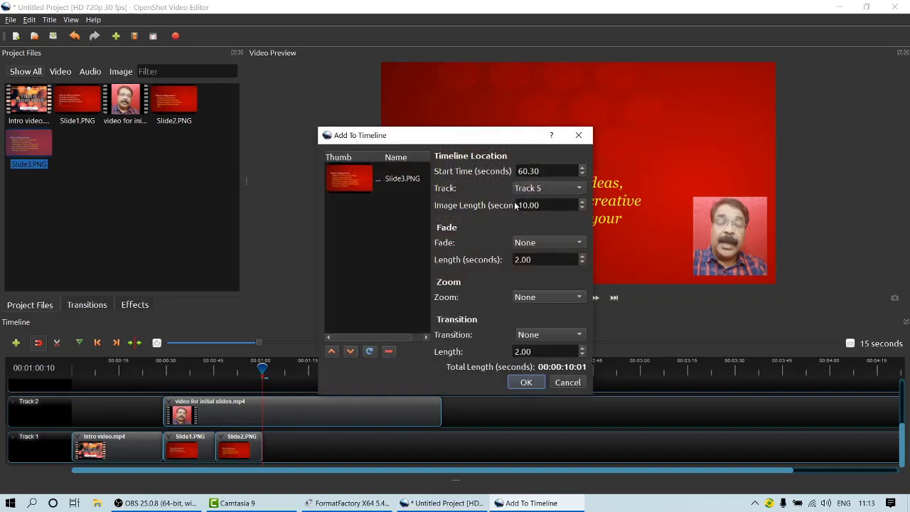
left_click(552, 188)
left_click(546, 244)
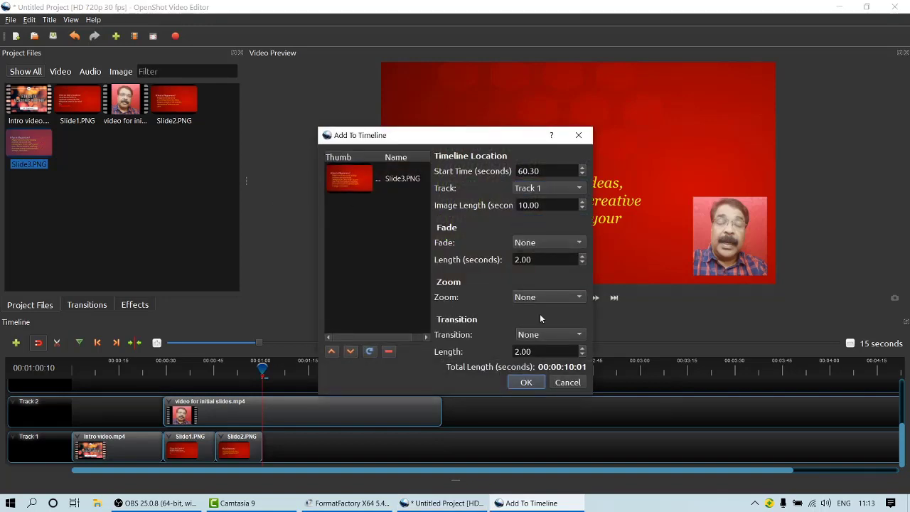
left_click(526, 383)
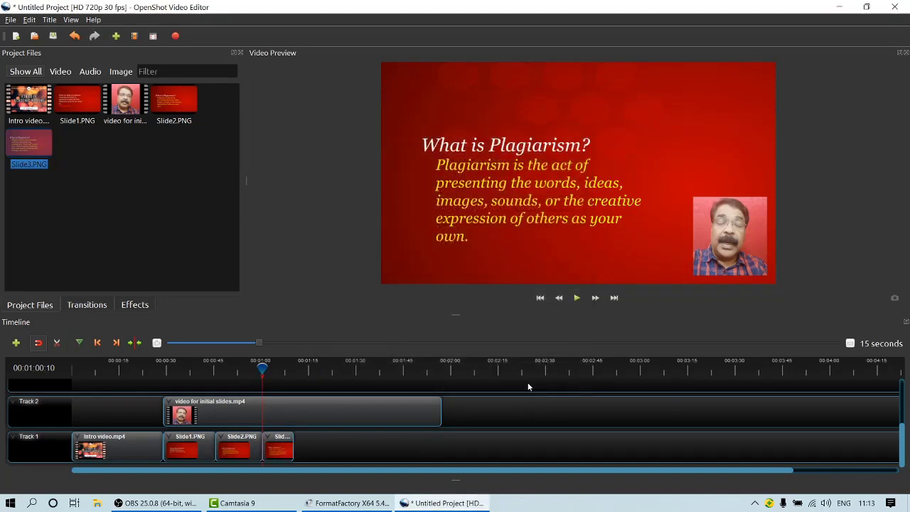
- Play the presenter video up to 00:01:17:19 and extend the Slide3.PNG clip on Track 1 to end at that position
left_click(579, 298)
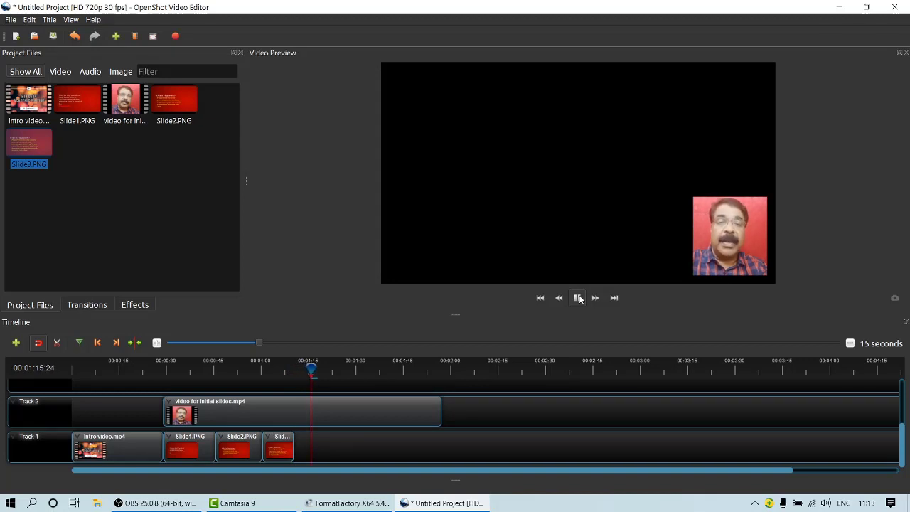
left_click(578, 298)
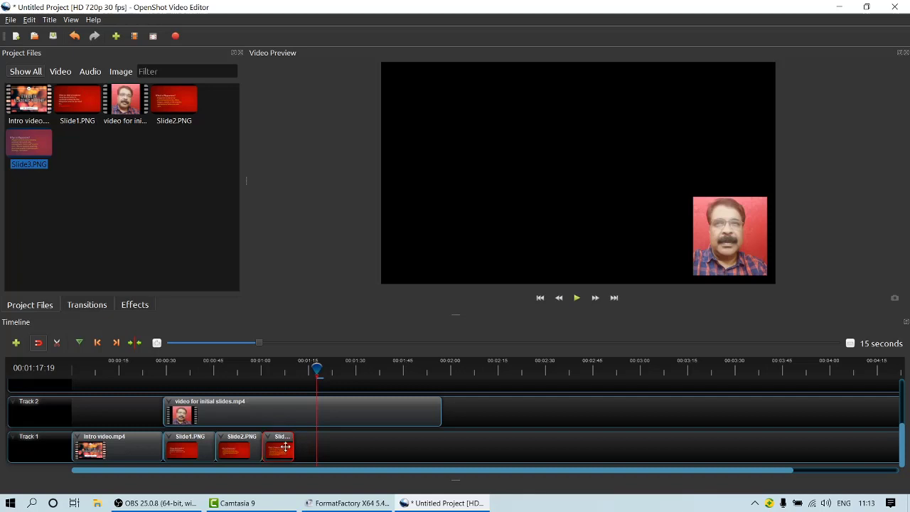
left_click_drag(293, 445, 328, 454)
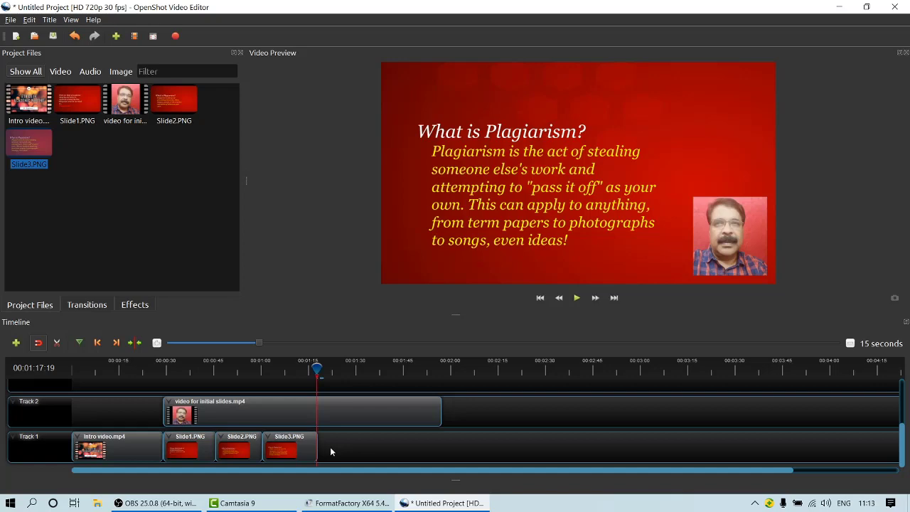
- Import Slide4 from the Slides folder as a single image, declining the image sequence option
left_click(124, 198)
right_click(137, 203)
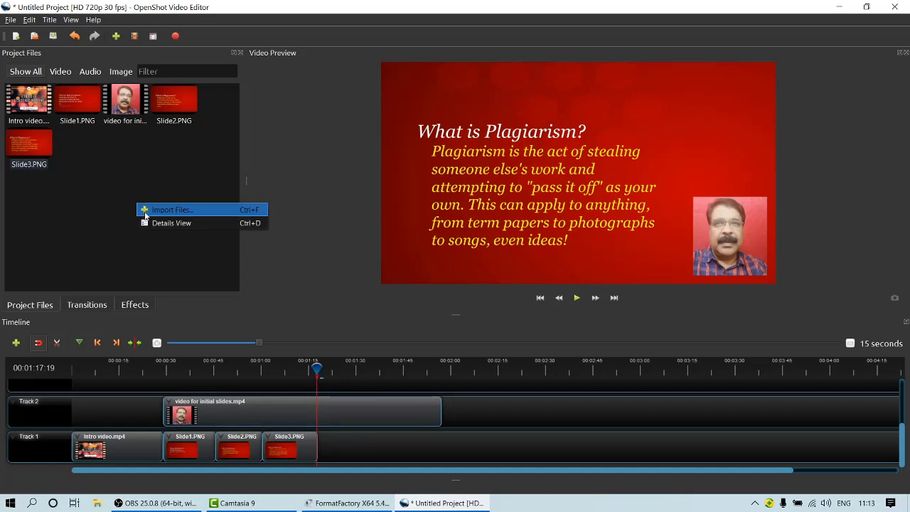
left_click(145, 213)
left_click(327, 121)
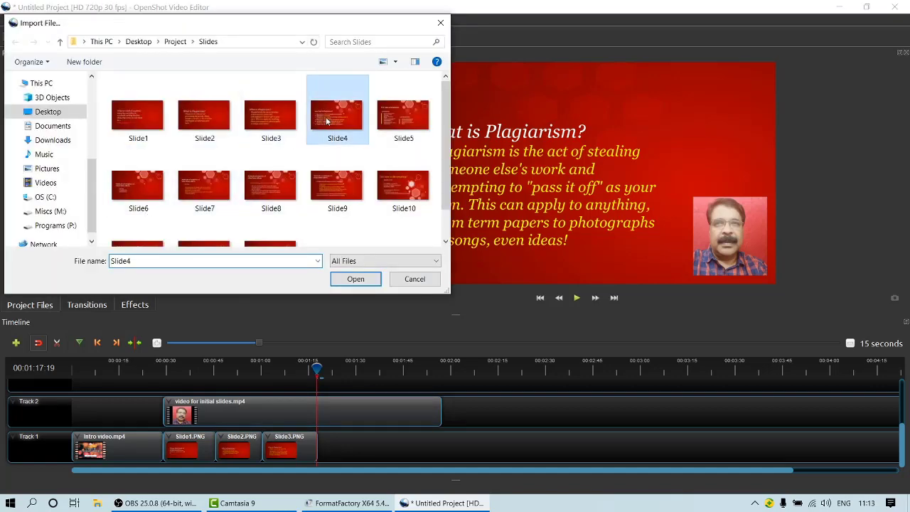
left_click(356, 279)
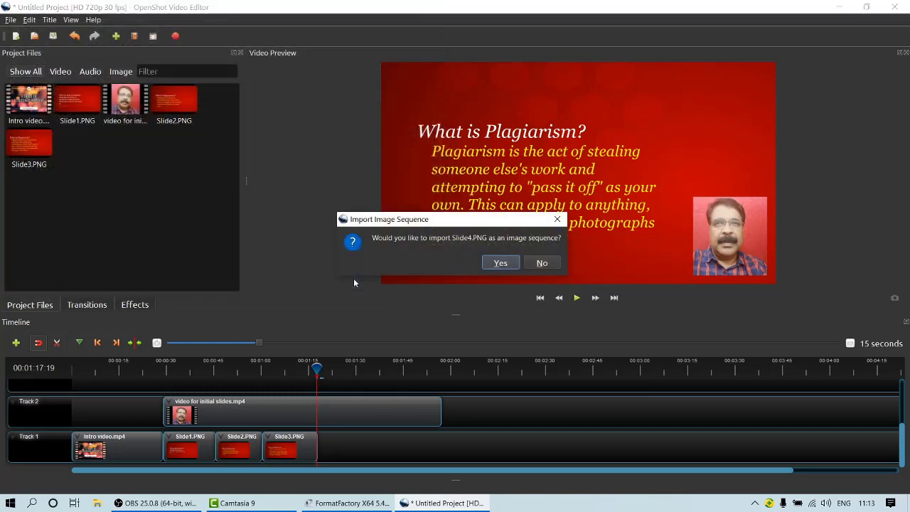
left_click(543, 263)
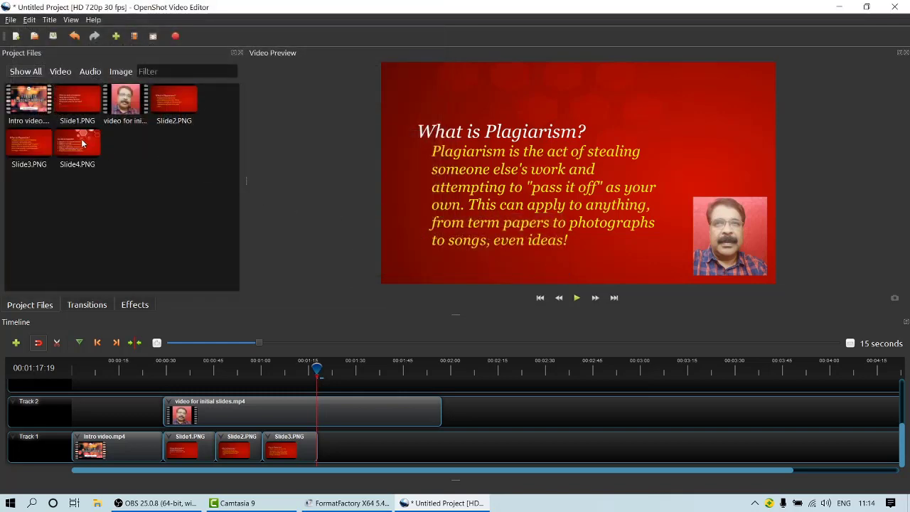
- Add Slide4.PNG to Track 1 at 77.60 seconds with a 10.00-second image length, and start playback from there
right_click(82, 144)
left_click(128, 199)
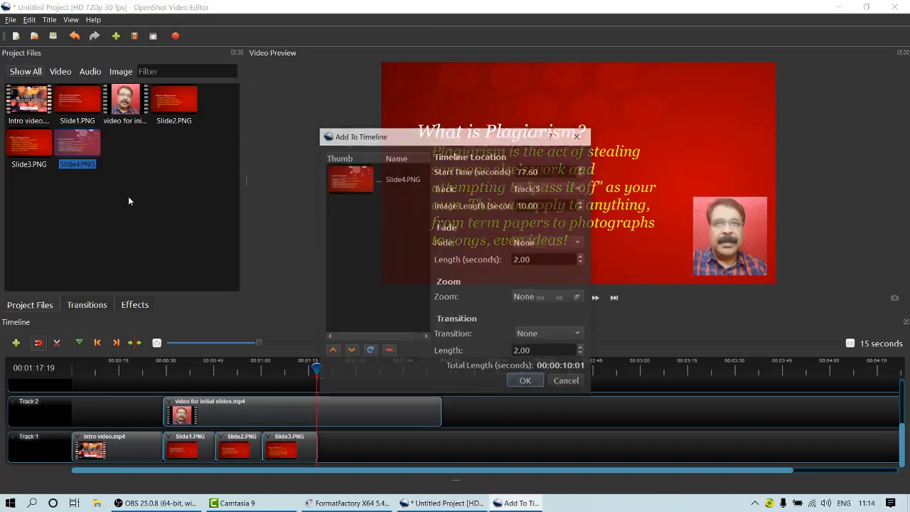
left_click(524, 191)
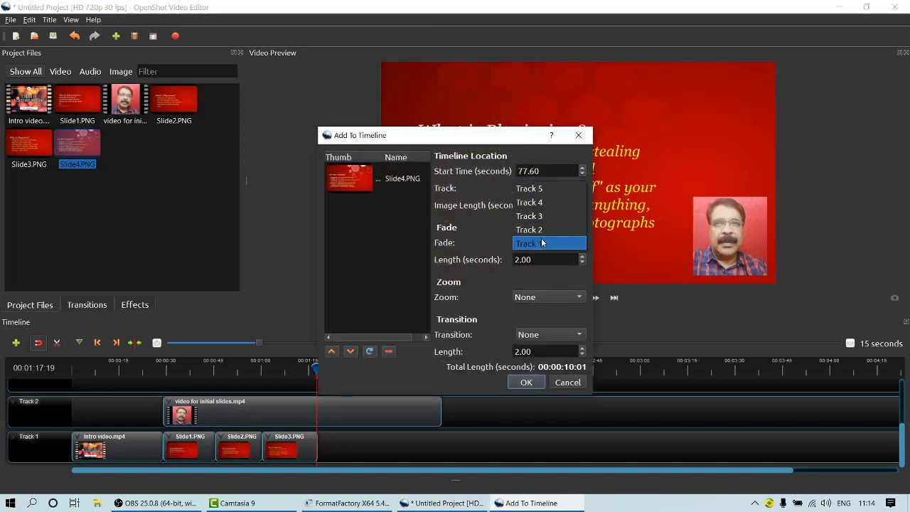
left_click(542, 243)
left_click(527, 383)
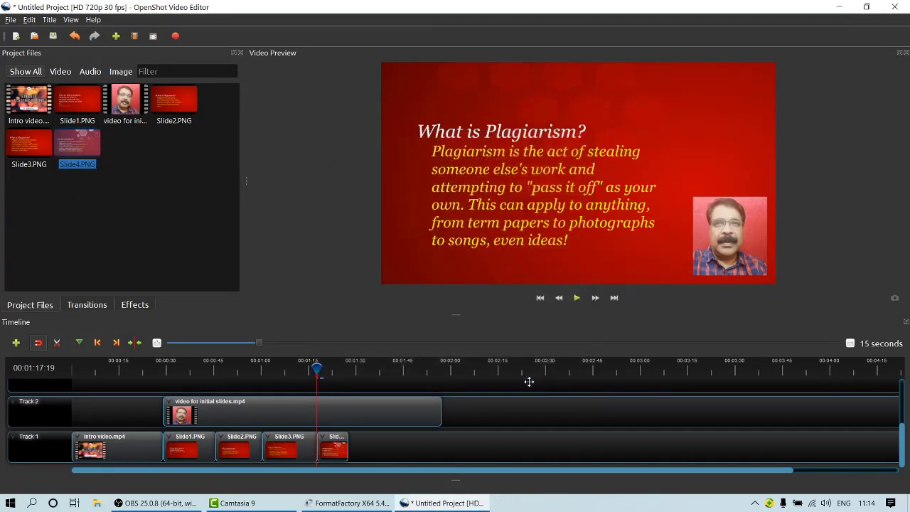
left_click(577, 298)
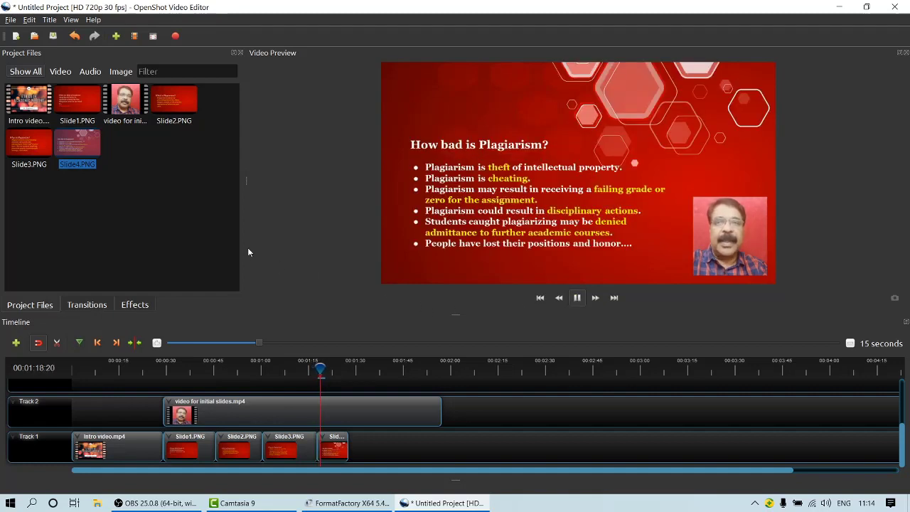
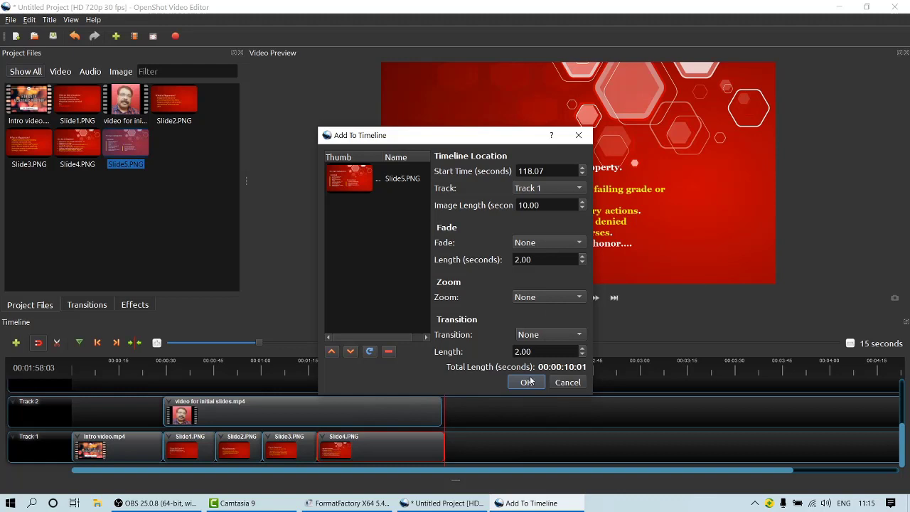
- Confirm adding Slide5.PNG to Track 1 at 118.07 seconds with a 10.00-second image length
left_click(530, 381)
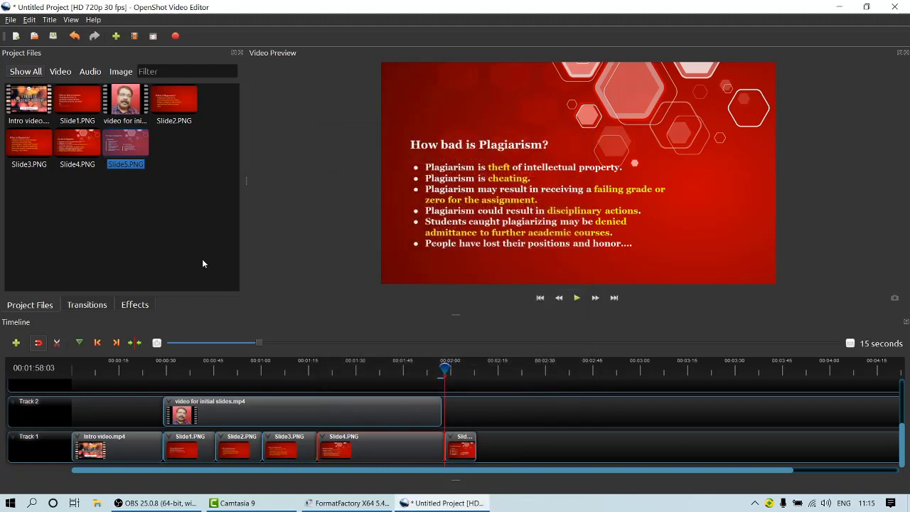
- Import audio file 1 from the Project folder's Audio files subfolder
left_click(181, 248)
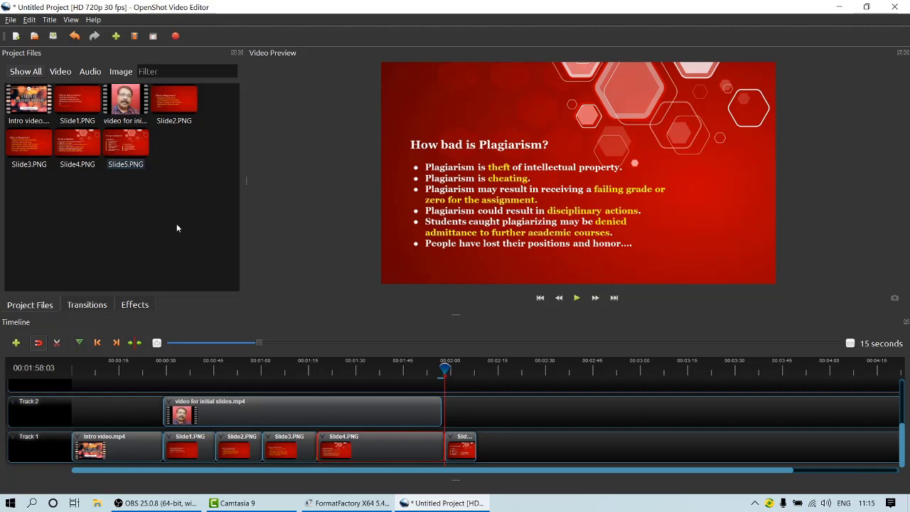
right_click(177, 223)
left_click(192, 231)
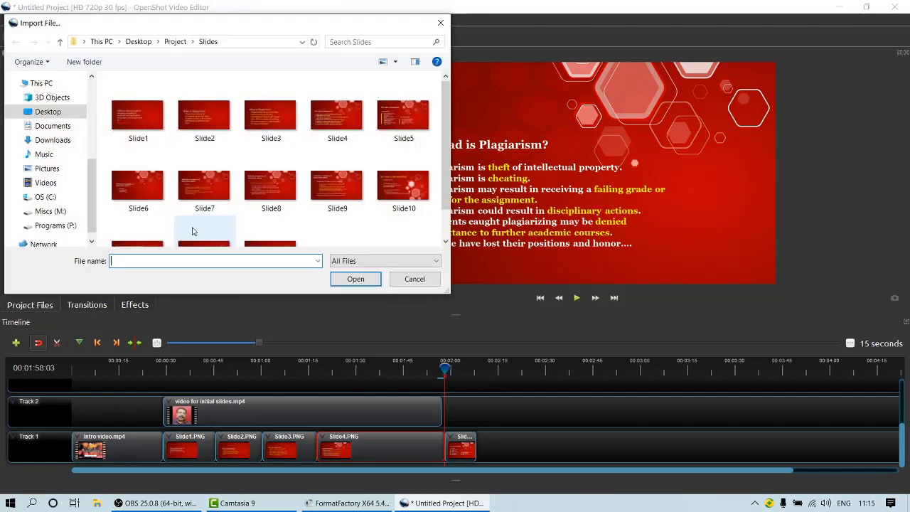
left_click(60, 43)
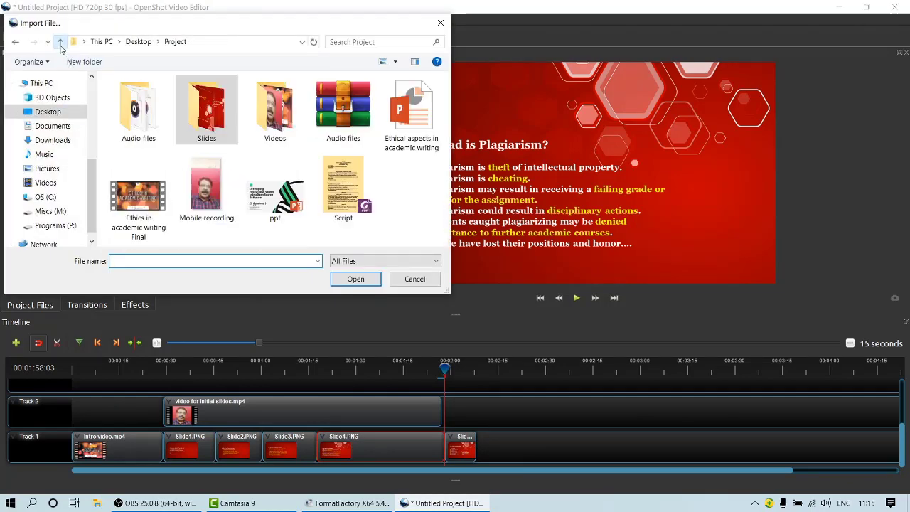
double_click(125, 122)
left_click(128, 102)
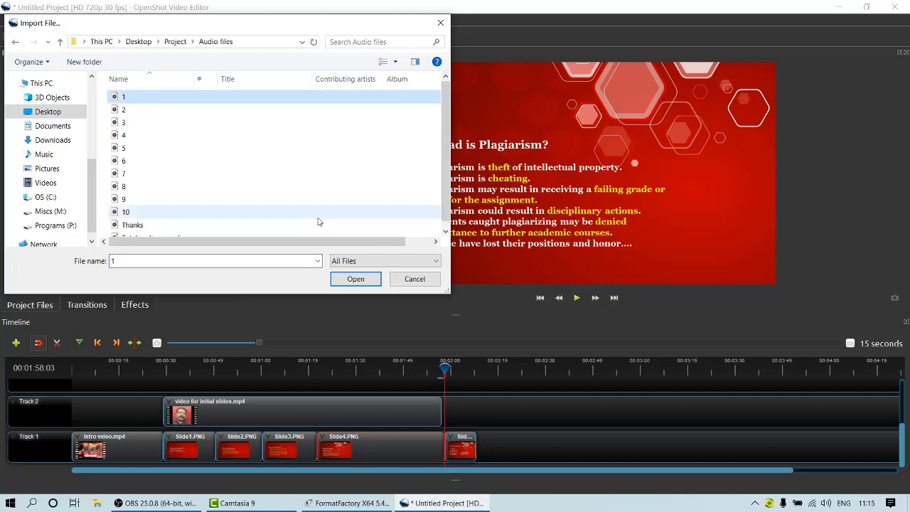
left_click(356, 278)
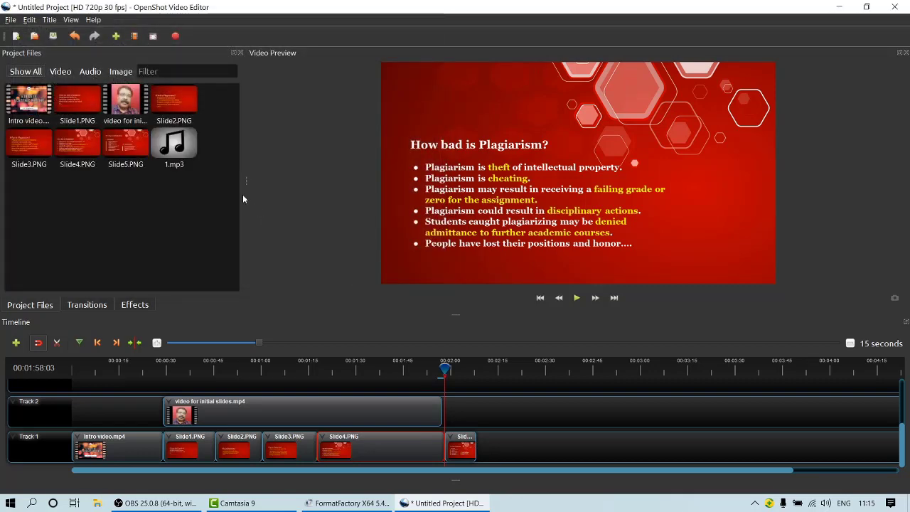
- Add 1.mp3 to the timeline on Track 2, starting at 118.07 seconds
right_click(172, 144)
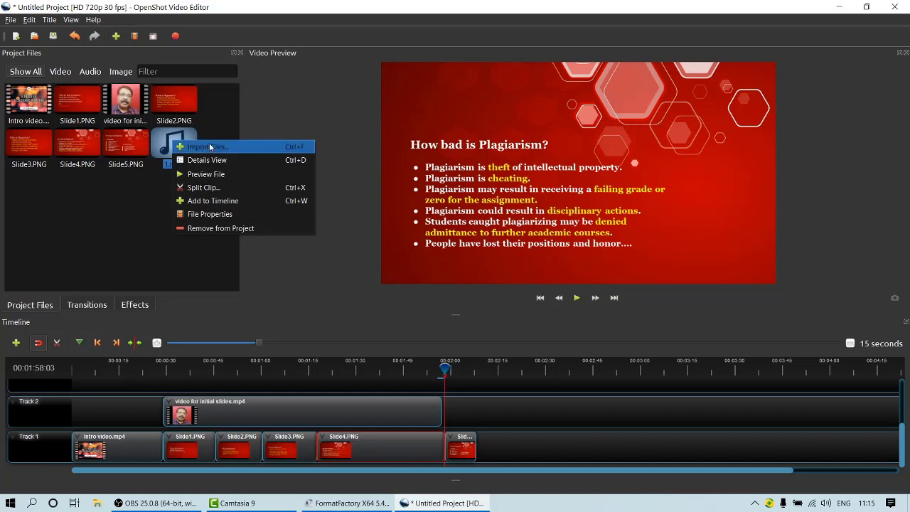
left_click(219, 196)
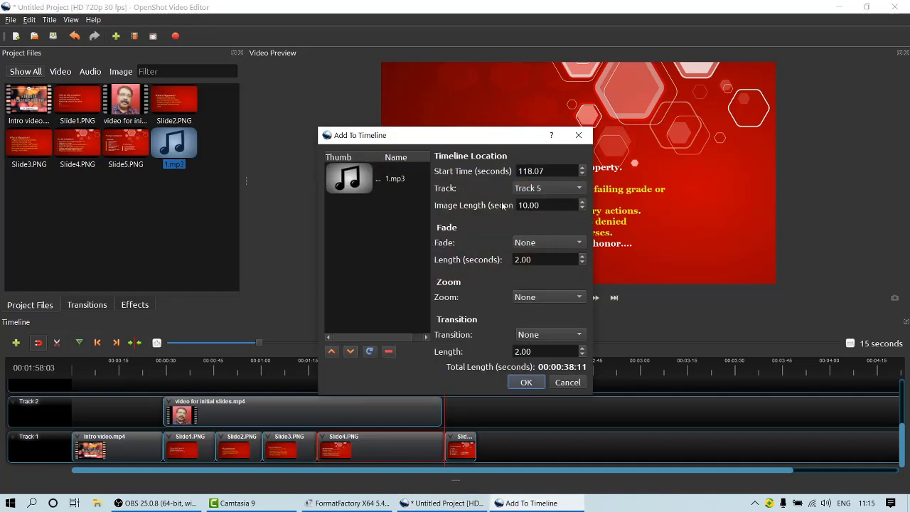
left_click(550, 189)
left_click(557, 228)
left_click(534, 382)
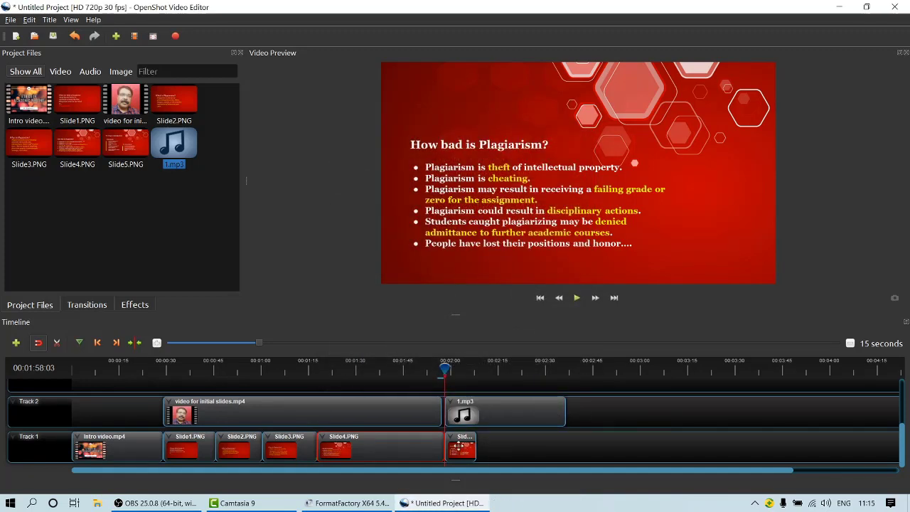
- Extend the Slide5.PNG clip on Track 1 to about the end of 1.mp3 and play the section up to 00:02:23:18
left_click(459, 446)
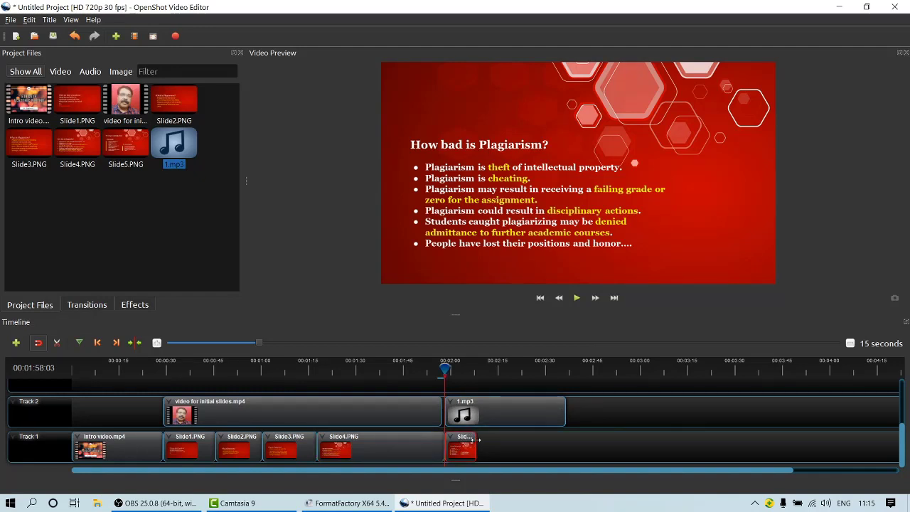
left_click_drag(476, 437, 567, 440)
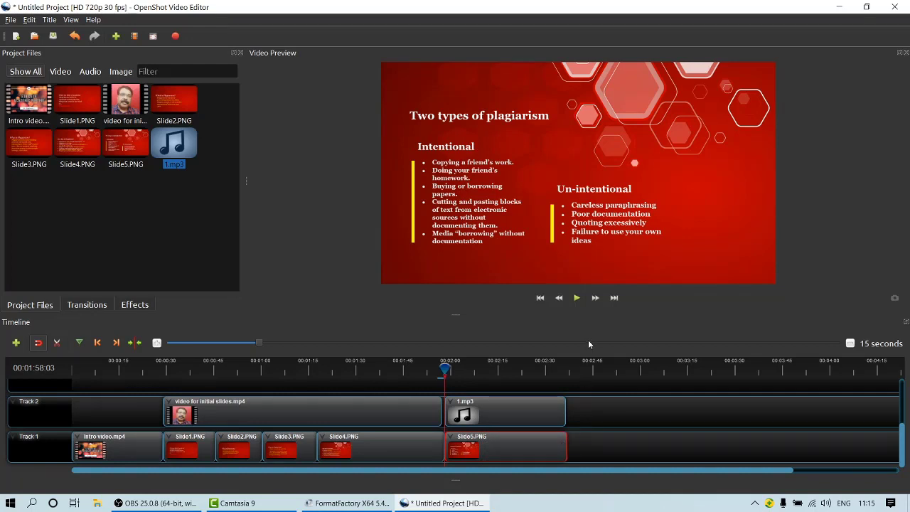
left_click(576, 298)
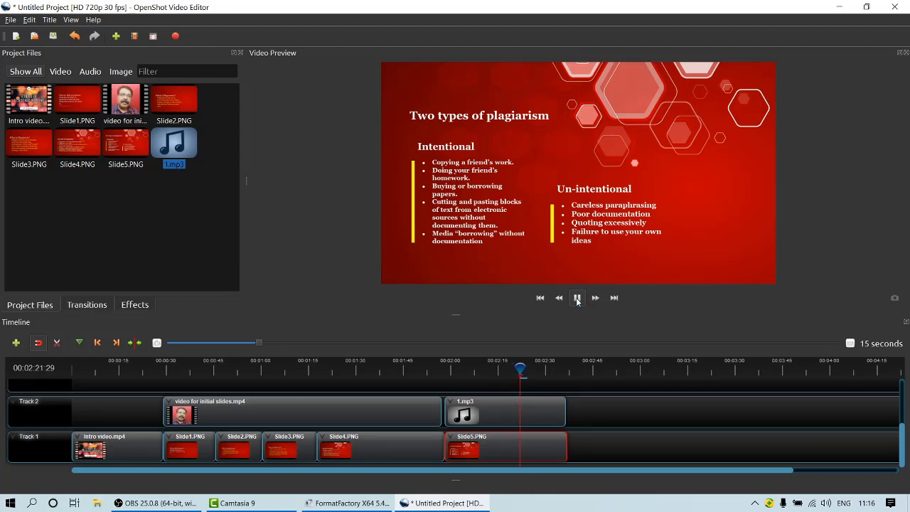
left_click(578, 301)
- Import audio file 2 from the Audio files folder into the project
right_click(180, 217)
left_click(202, 223)
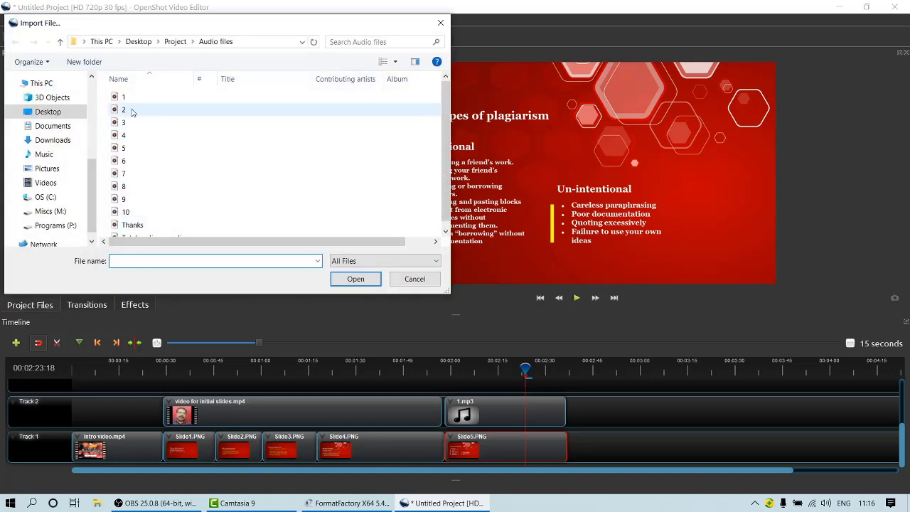
left_click(131, 111)
left_click(350, 278)
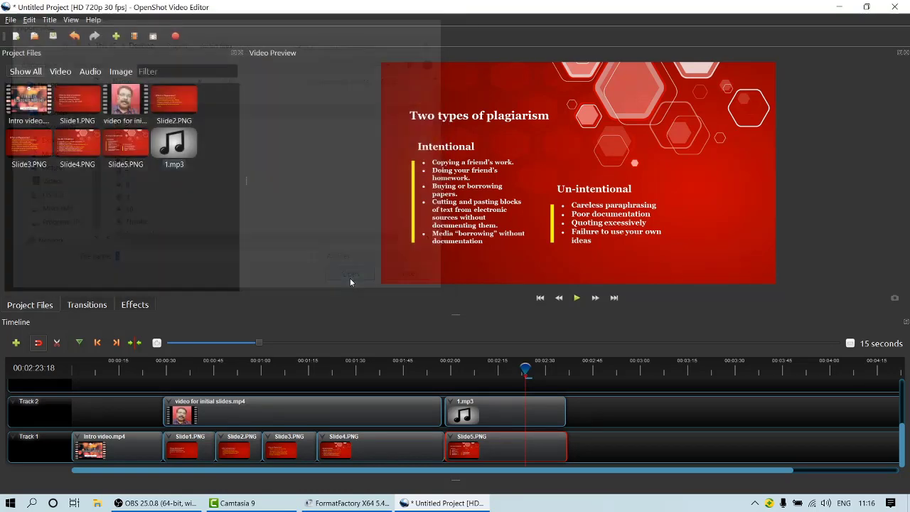
- Import Slide6 from the Project folder's Slides subfolder as a single image, declining the image sequence option
right_click(132, 202)
left_click(144, 208)
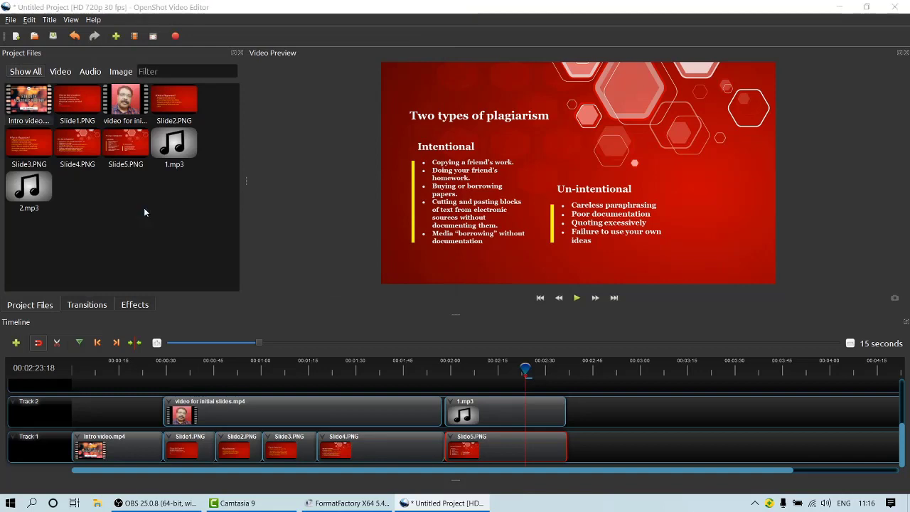
left_click(59, 42)
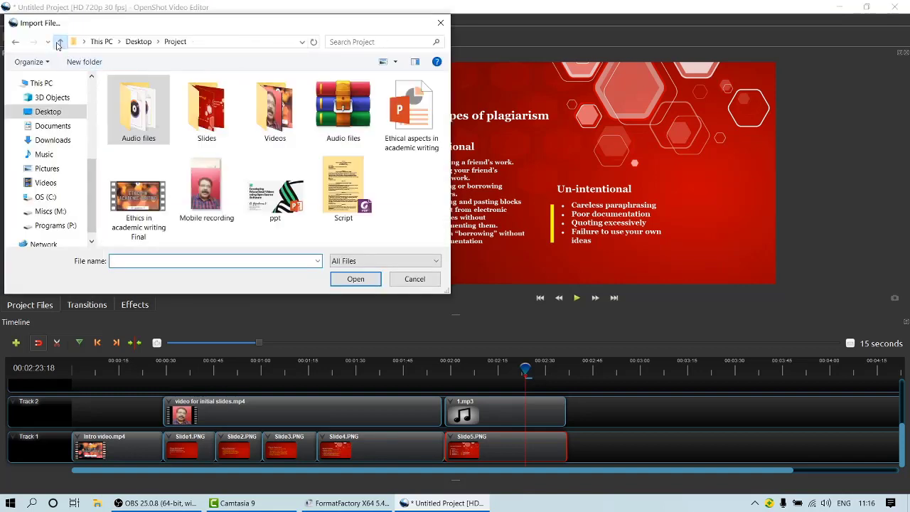
double_click(199, 111)
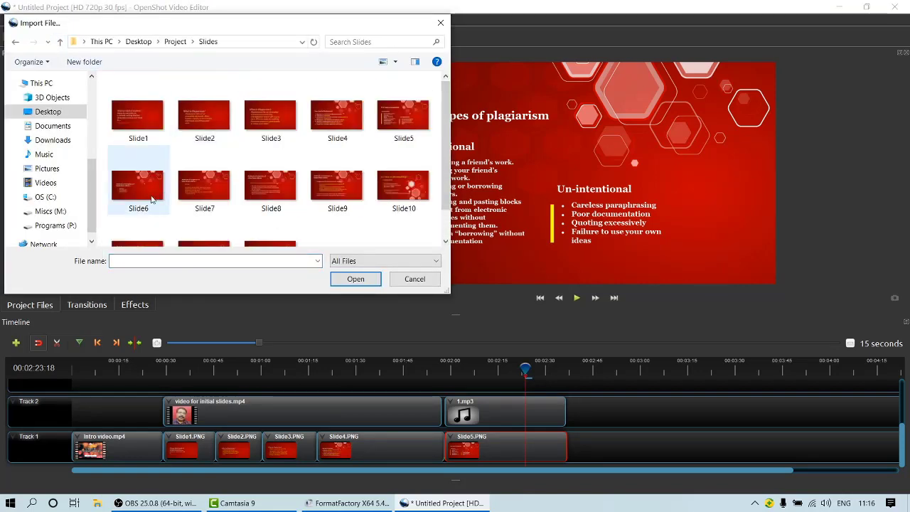
left_click(151, 199)
left_click(360, 279)
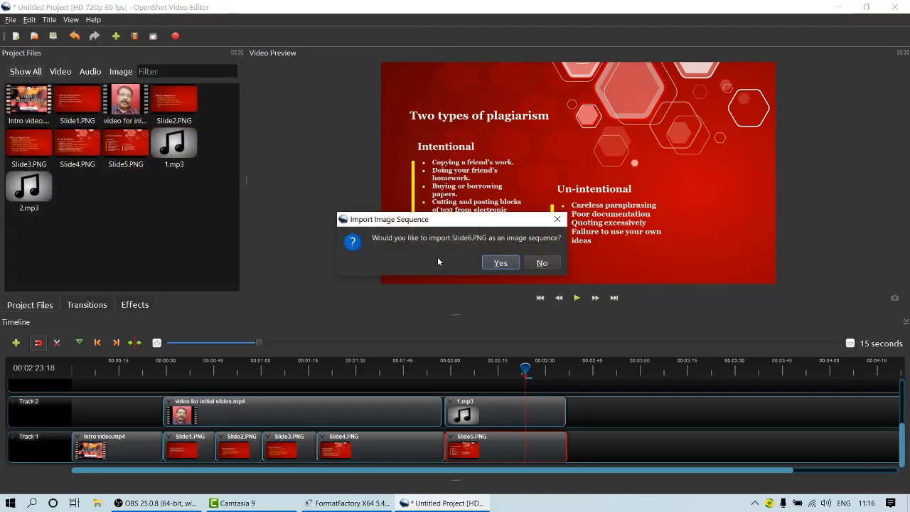
left_click(539, 263)
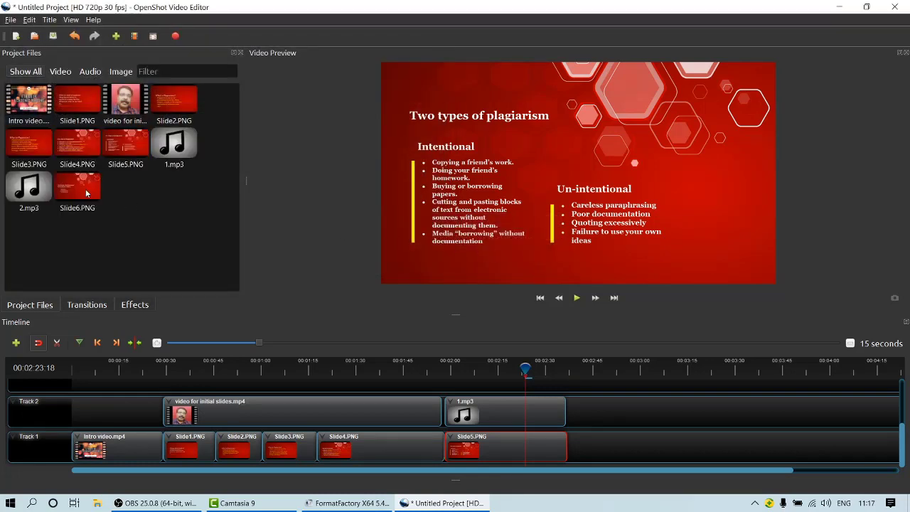
- Add Slide6.PNG to the timeline on Track 1 and move the clip so it starts right after Slide5.PNG
left_click(86, 193)
right_click(84, 184)
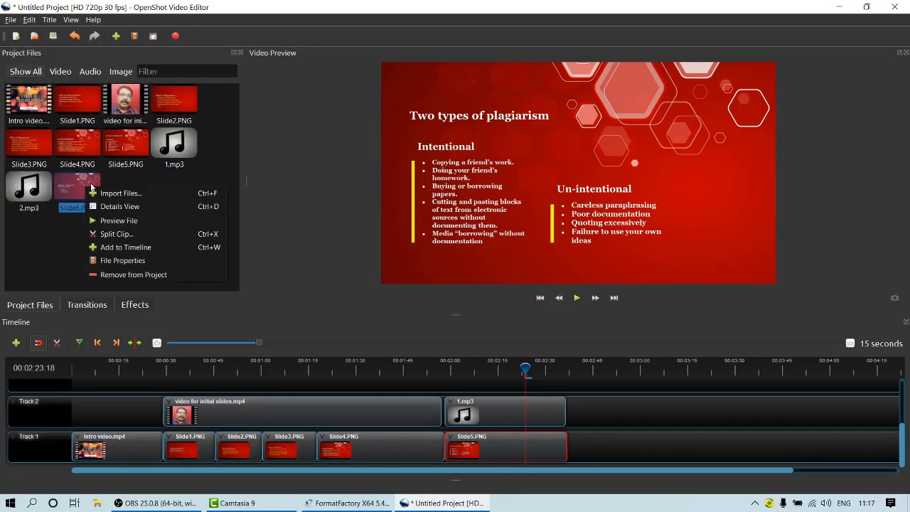
left_click(119, 247)
left_click(548, 188)
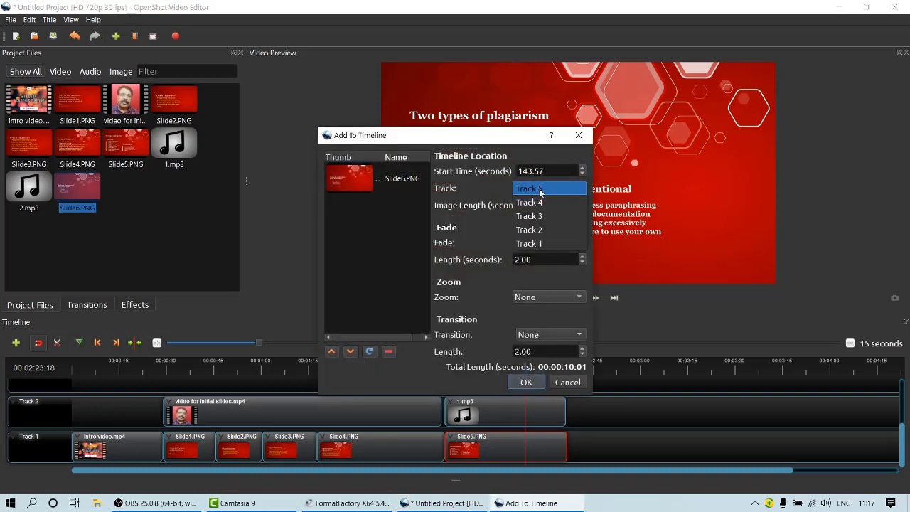
left_click(551, 243)
left_click(526, 382)
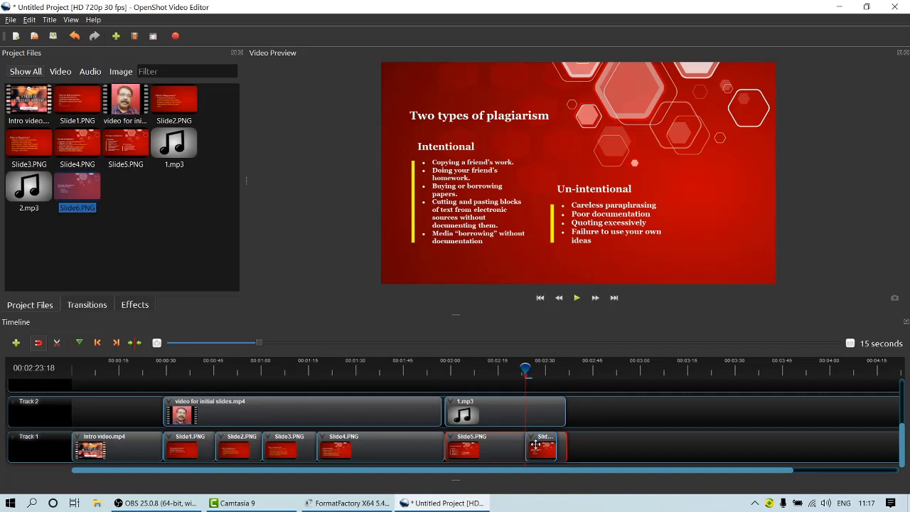
left_click_drag(541, 446, 581, 446)
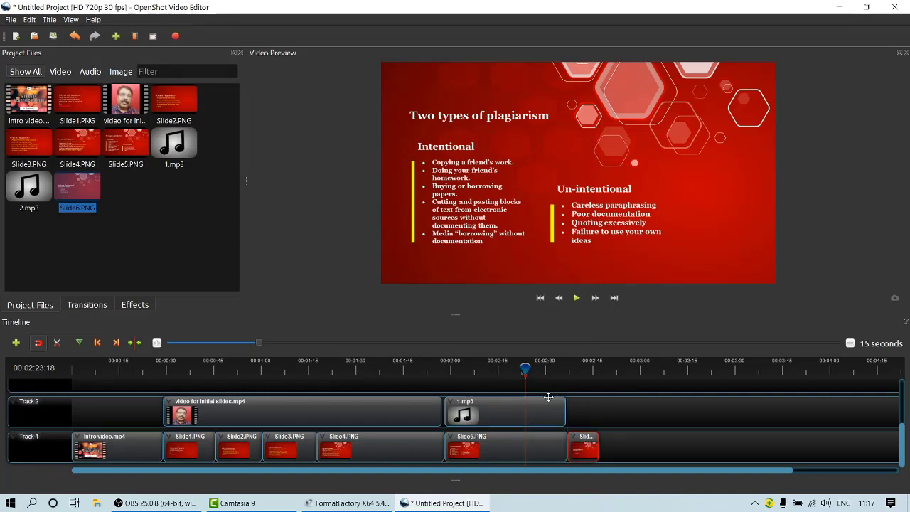
- Add 2.mp3 to the timeline on Track 2 at the start of the Slide6.PNG clip, at 156.90 seconds
left_click_drag(526, 369, 568, 375)
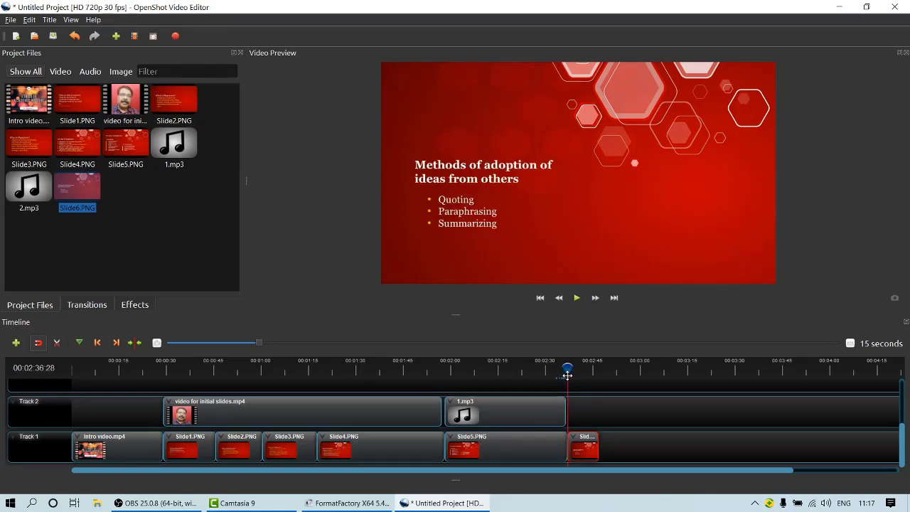
left_click(184, 245)
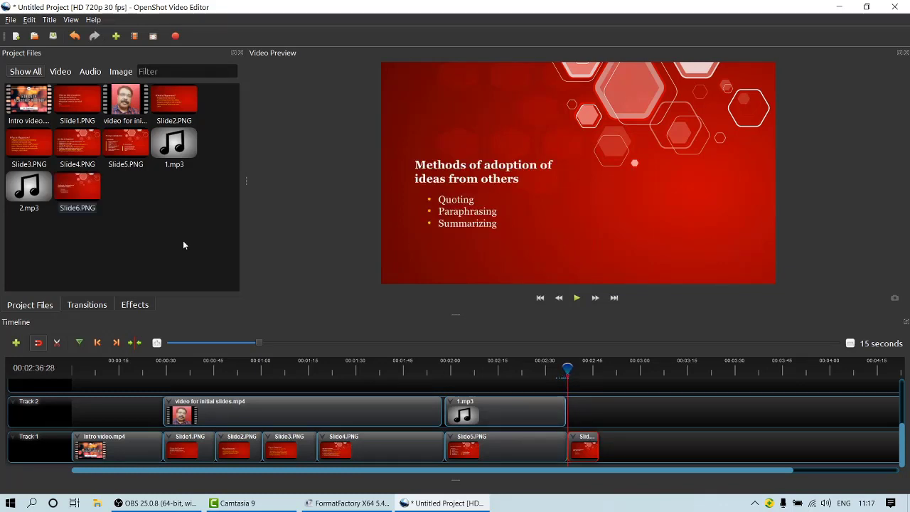
left_click(36, 189)
right_click(35, 185)
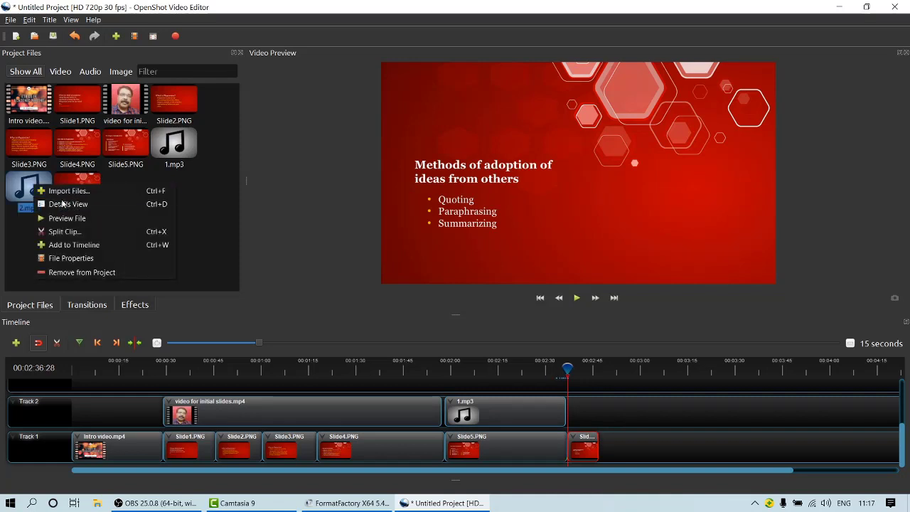
left_click(82, 250)
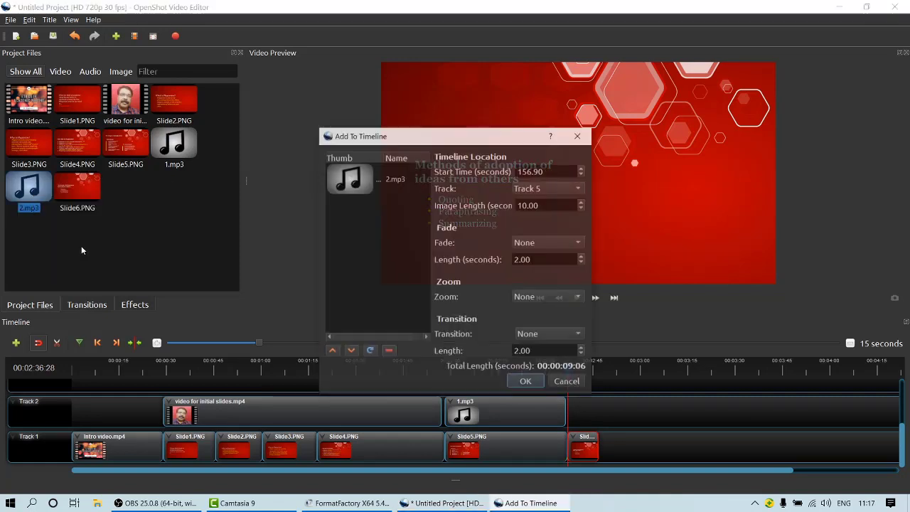
left_click(565, 190)
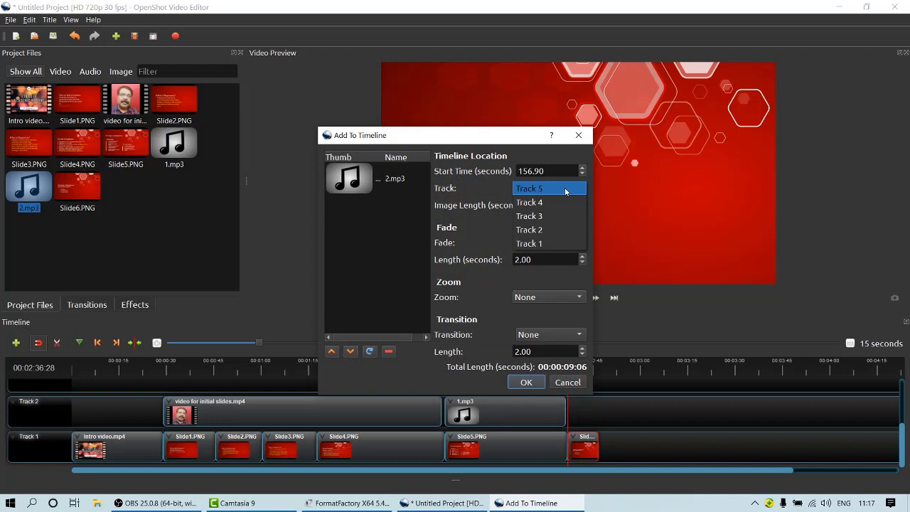
left_click(561, 232)
left_click(526, 382)
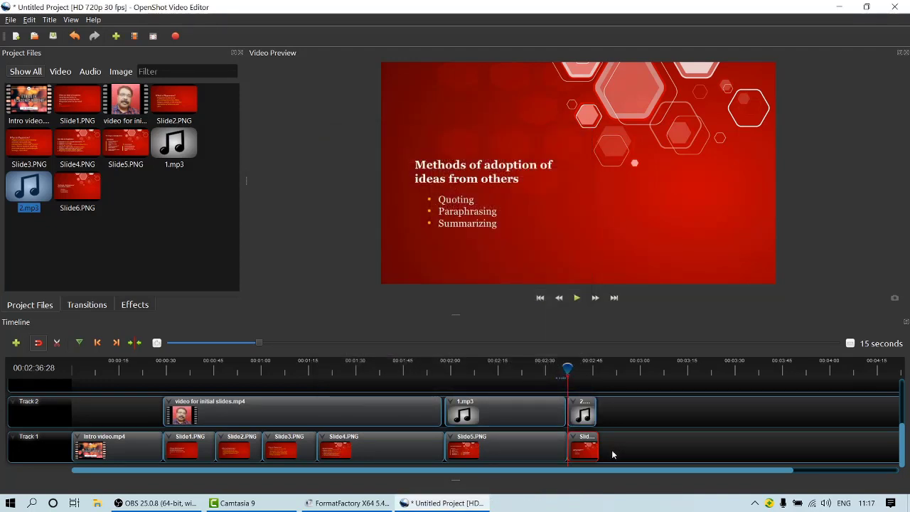
- Move the playhead to the end of the Slide6.PNG clip and import Slide7 as a single image, declining the image sequence option
left_click_drag(567, 367, 599, 365)
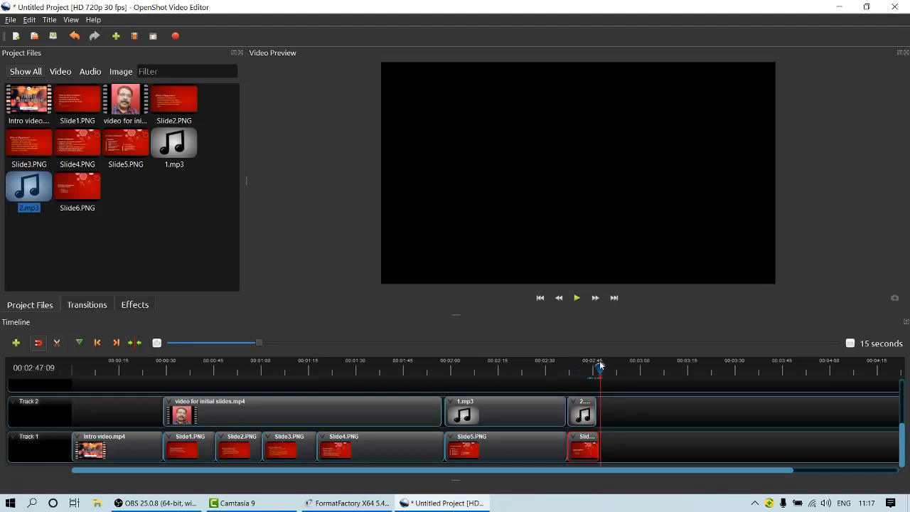
right_click(178, 208)
left_click(189, 210)
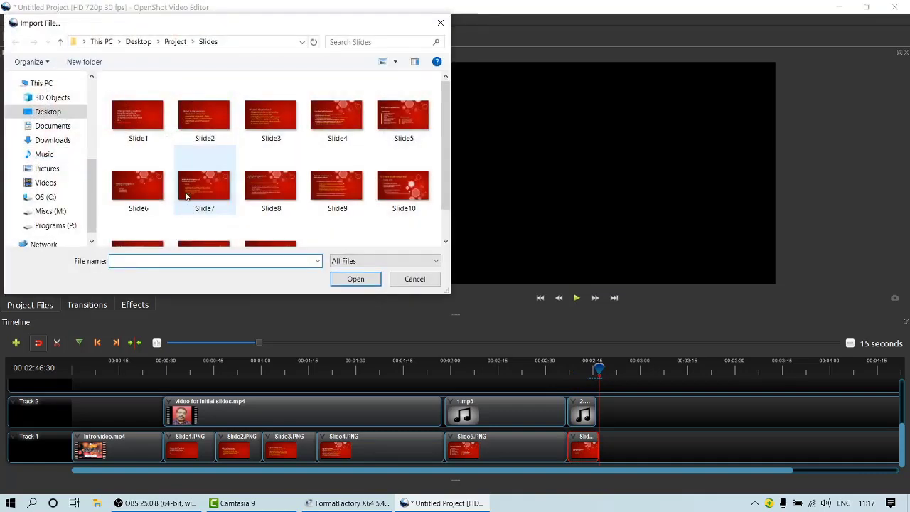
left_click(190, 199)
left_click(356, 279)
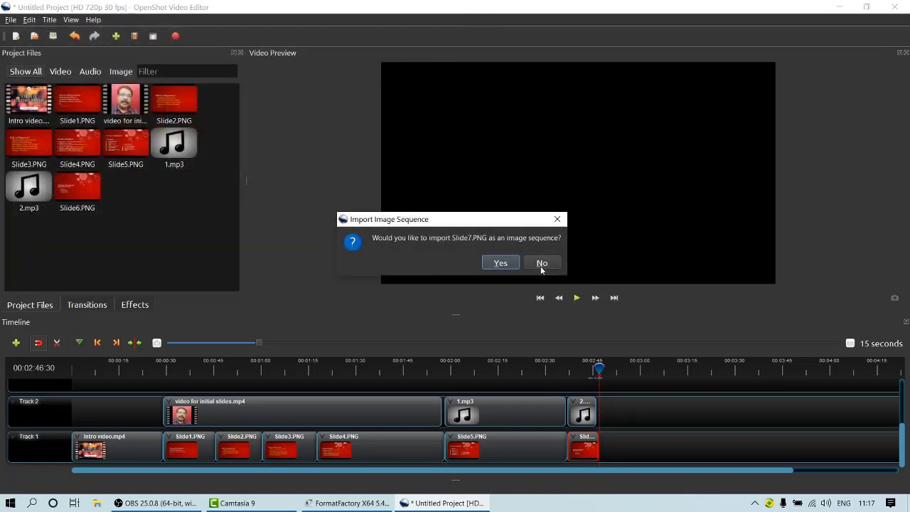
left_click(542, 264)
- Import audio file 2 again from the Project folder's Audio files subfolder
right_click(168, 213)
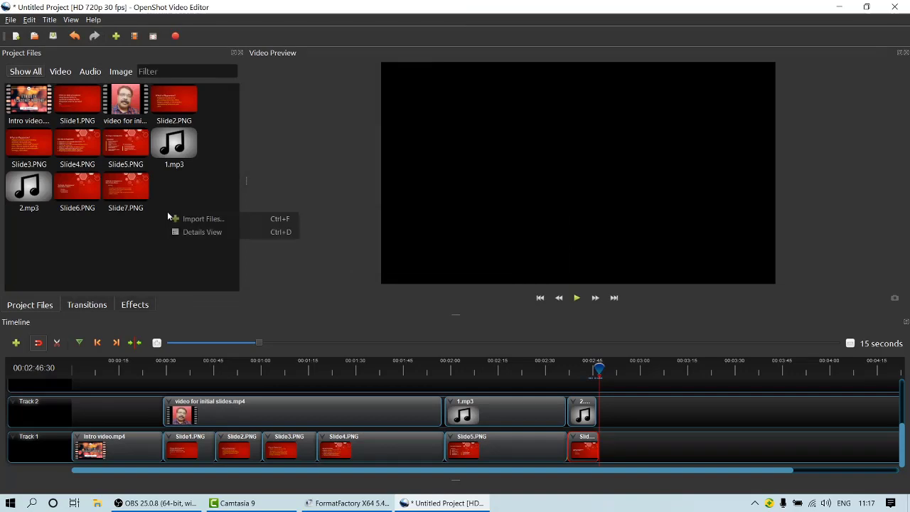
left_click(179, 218)
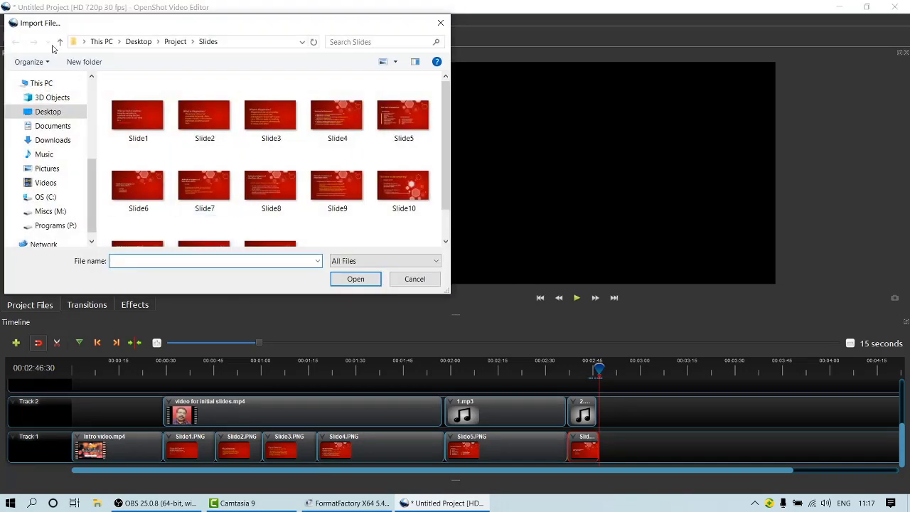
left_click(60, 42)
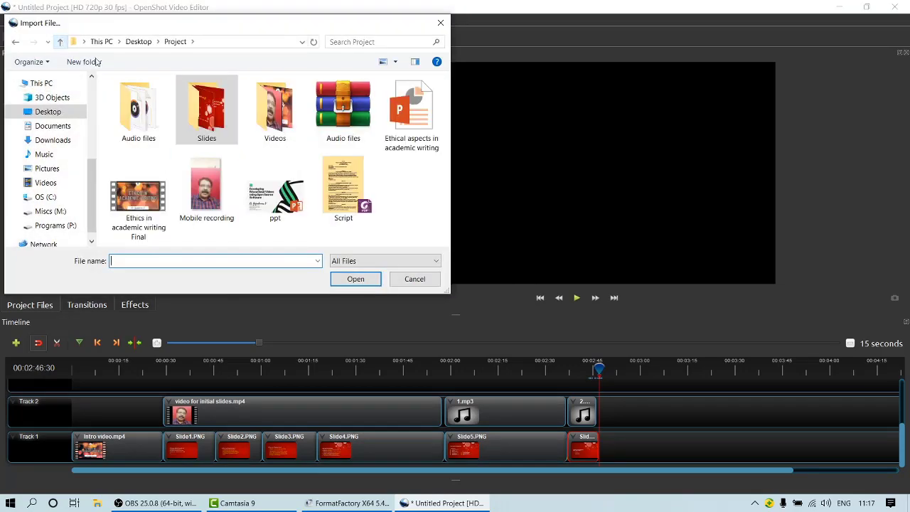
double_click(138, 107)
left_click(135, 108)
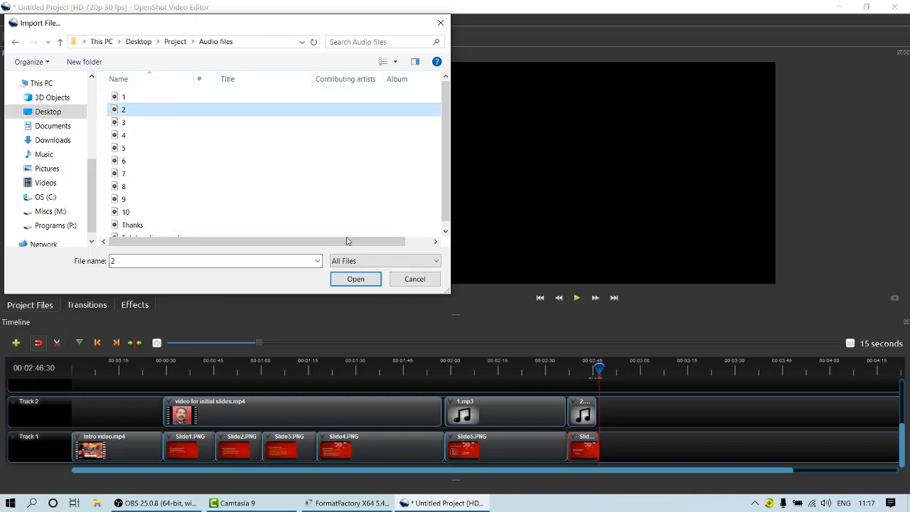
left_click(356, 278)
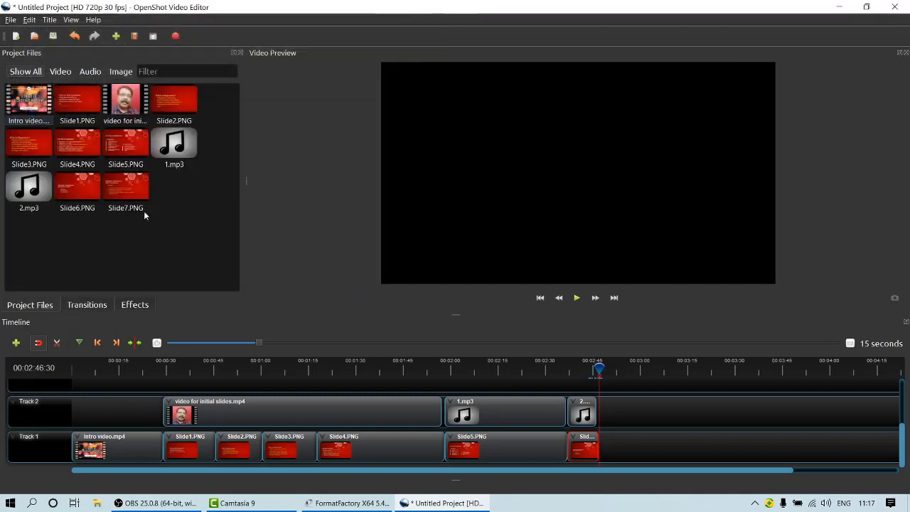
- Add 2.mp3 to the timeline a second time on Track 2, starting at 166.97 seconds
left_click(22, 185)
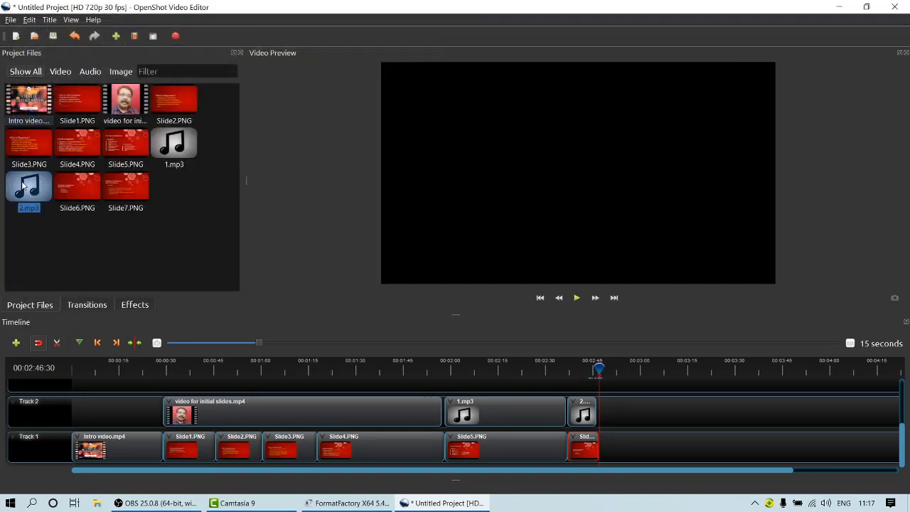
right_click(22, 185)
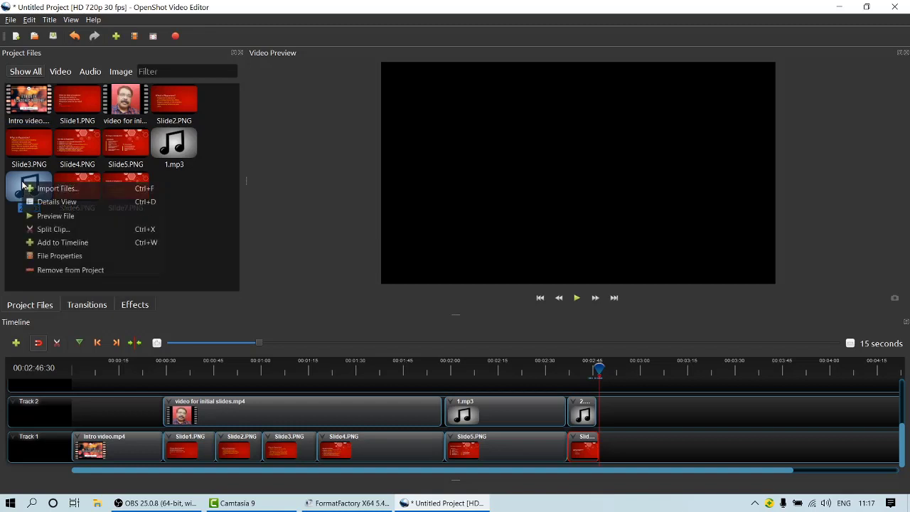
left_click(74, 244)
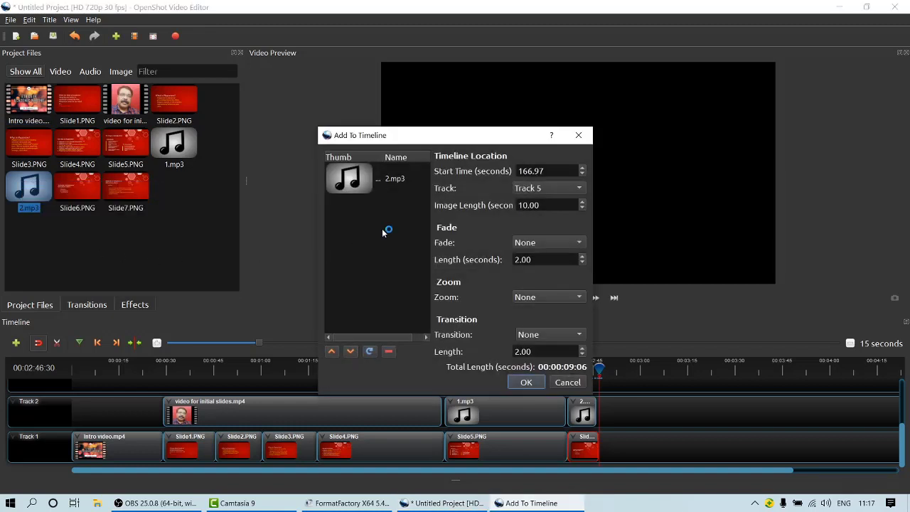
left_click(536, 192)
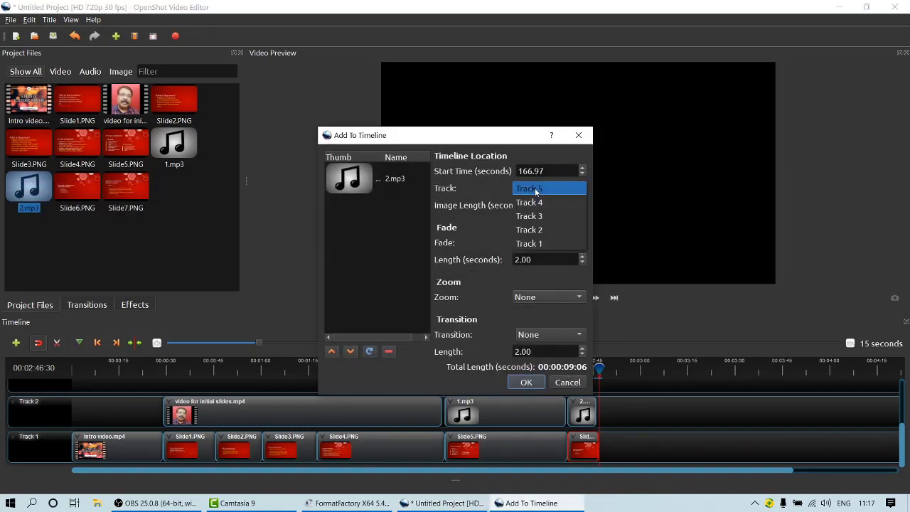
left_click(546, 229)
left_click(527, 382)
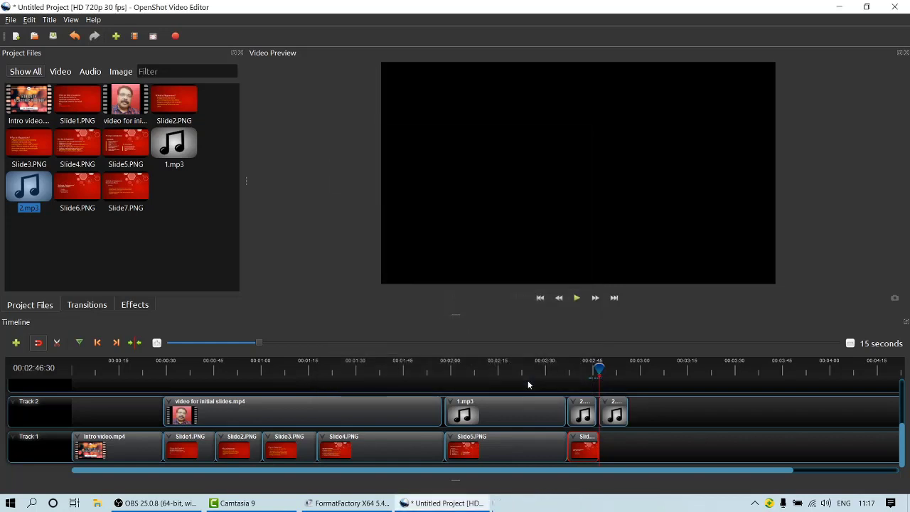
- Add Slide7.PNG to the timeline on Track 1, starting at 166.97 seconds
right_click(131, 186)
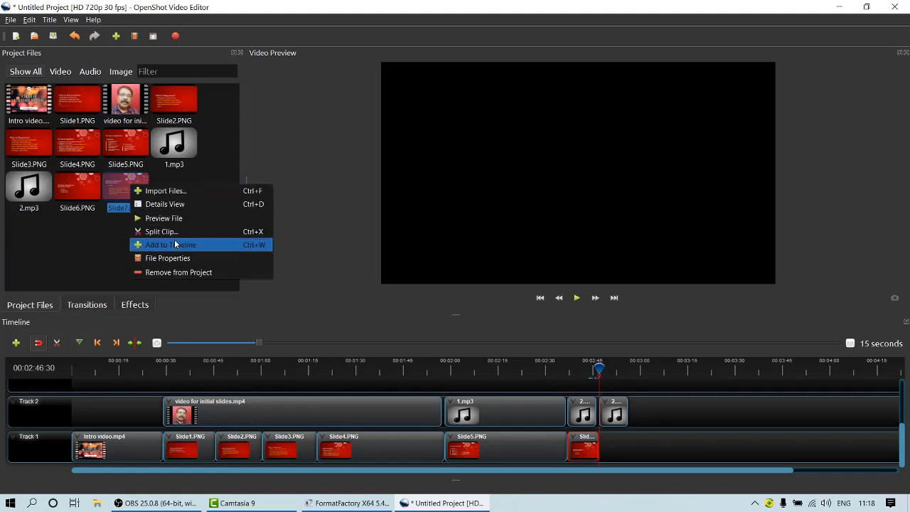
left_click(176, 245)
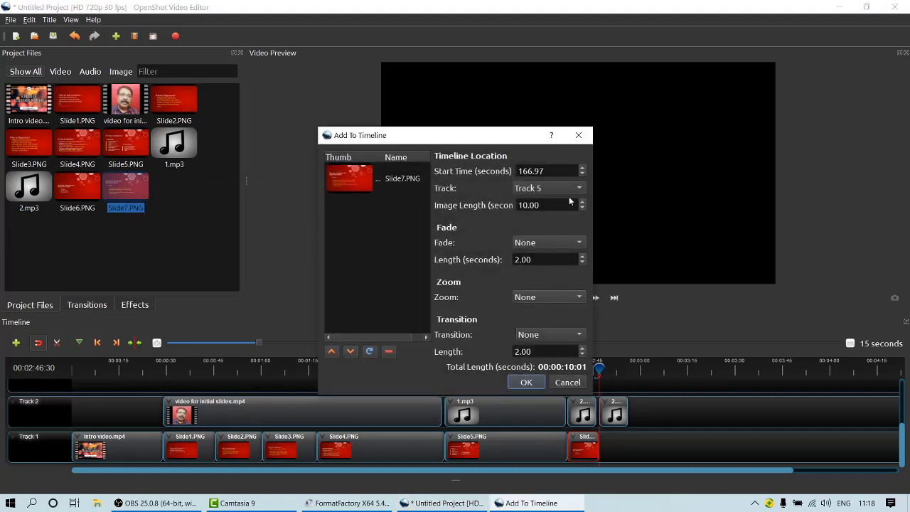
left_click(569, 189)
left_click(556, 244)
left_click(528, 381)
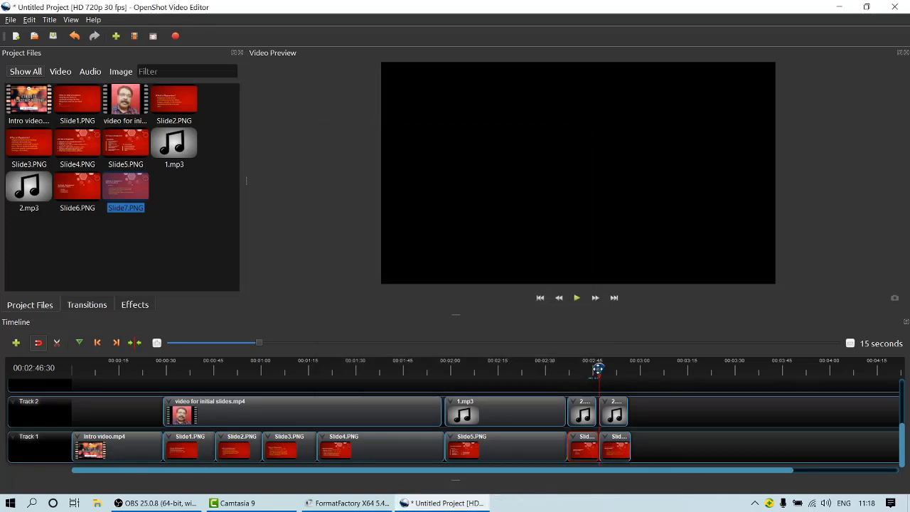
- Move the playhead to the end of the Slide7.PNG clip at 00:02:57:01 and import audio file 3 from the Audio files folder
left_click_drag(599, 369, 631, 369)
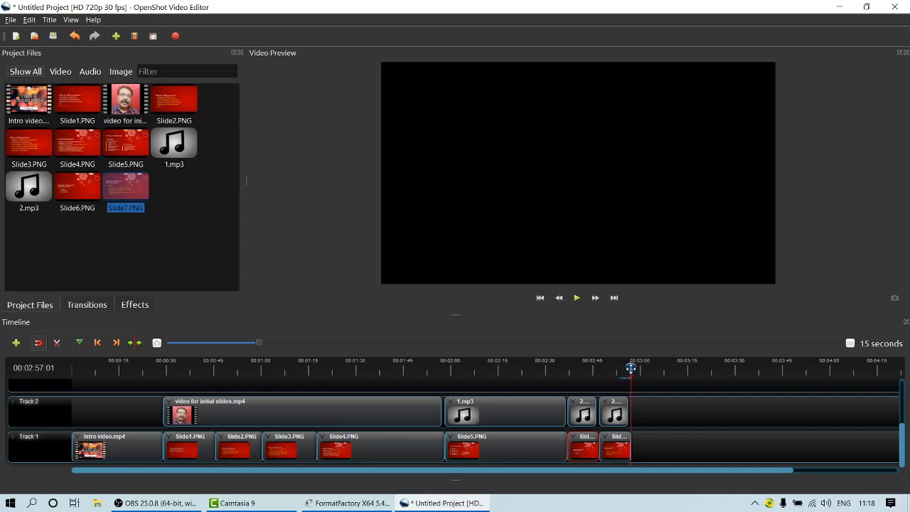
left_click(207, 225)
right_click(202, 225)
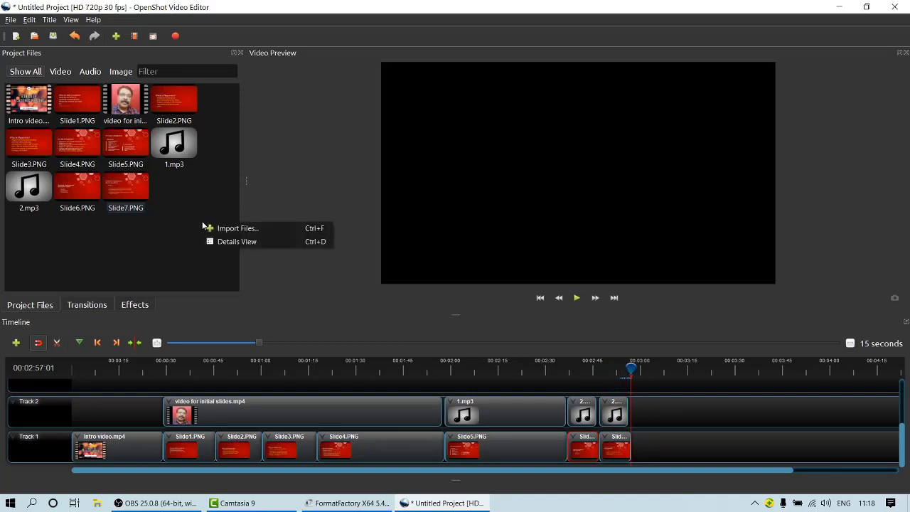
left_click(214, 228)
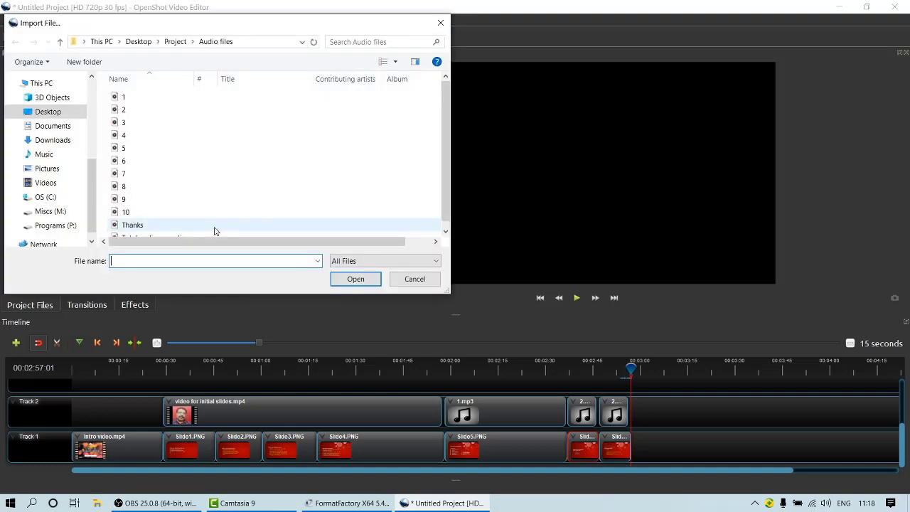
left_click(128, 123)
left_click(356, 278)
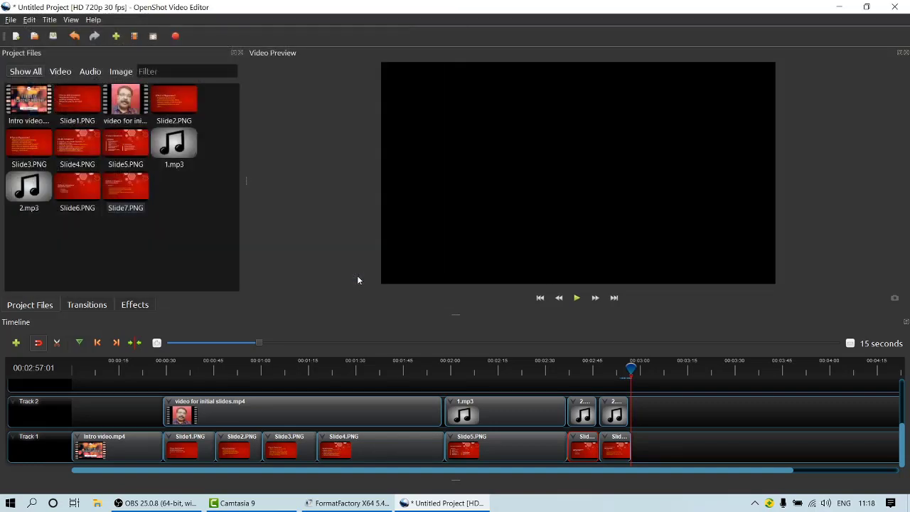
- Import Slide8.PNG from the Project folder's Slides subfolder as a single image rather than an image sequence
right_click(161, 225)
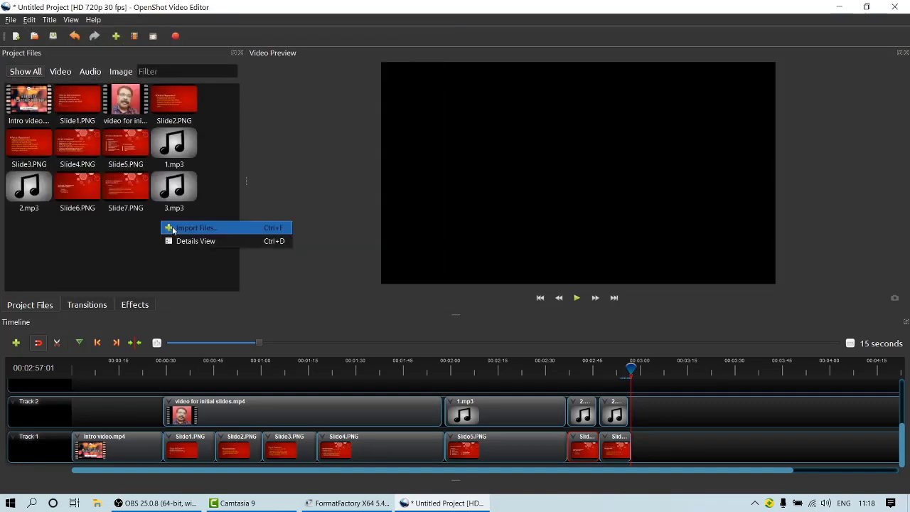
left_click(192, 228)
left_click(61, 44)
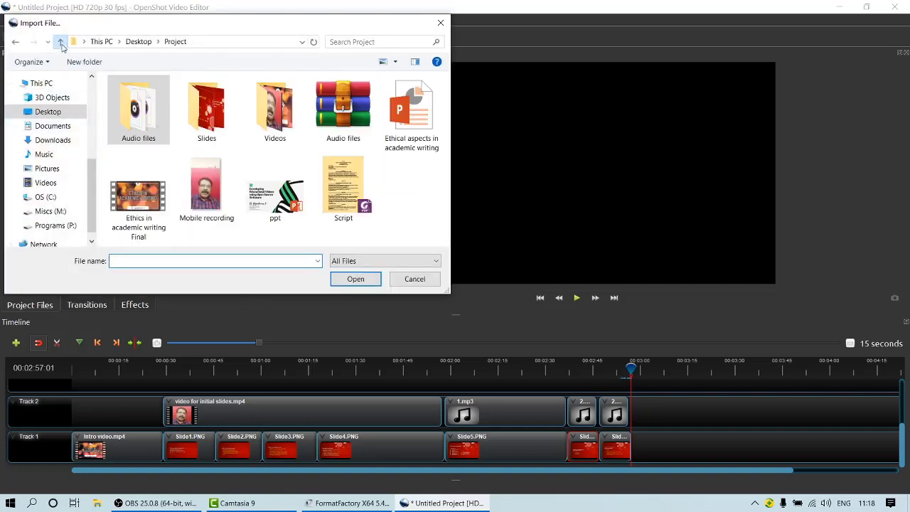
double_click(223, 115)
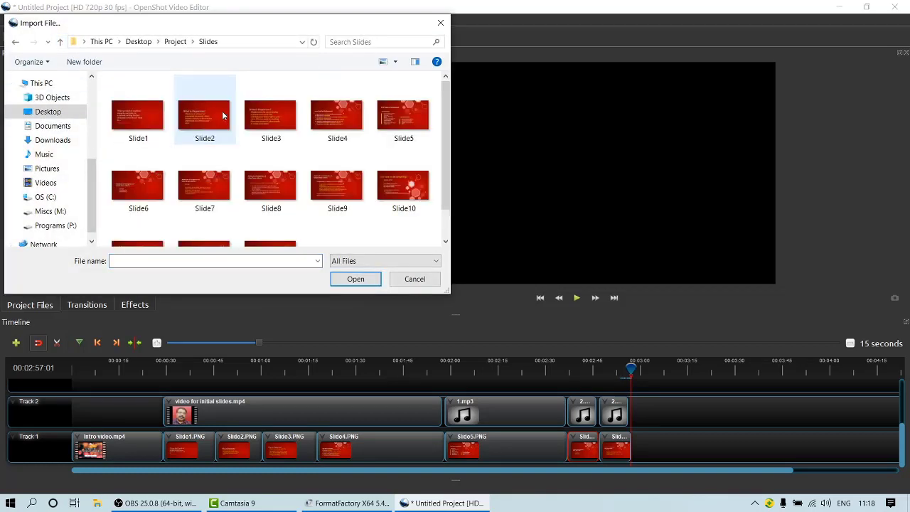
left_click(281, 195)
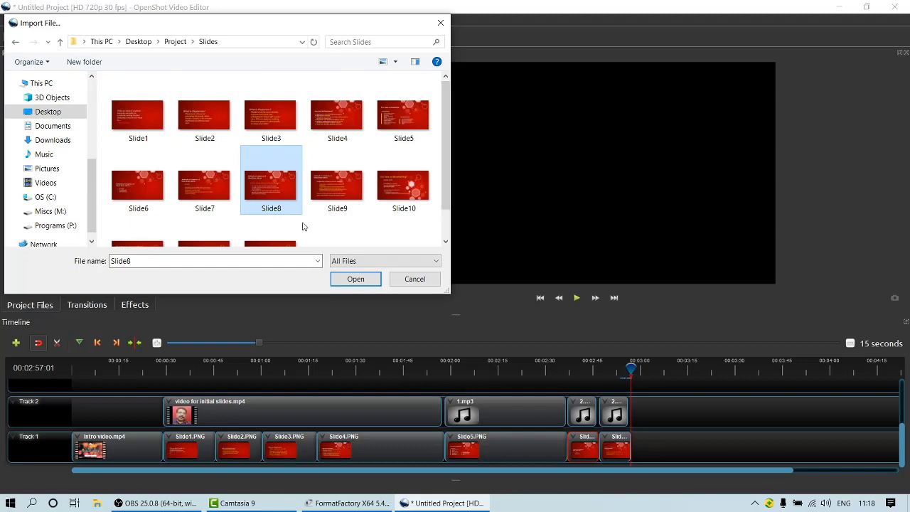
left_click(339, 281)
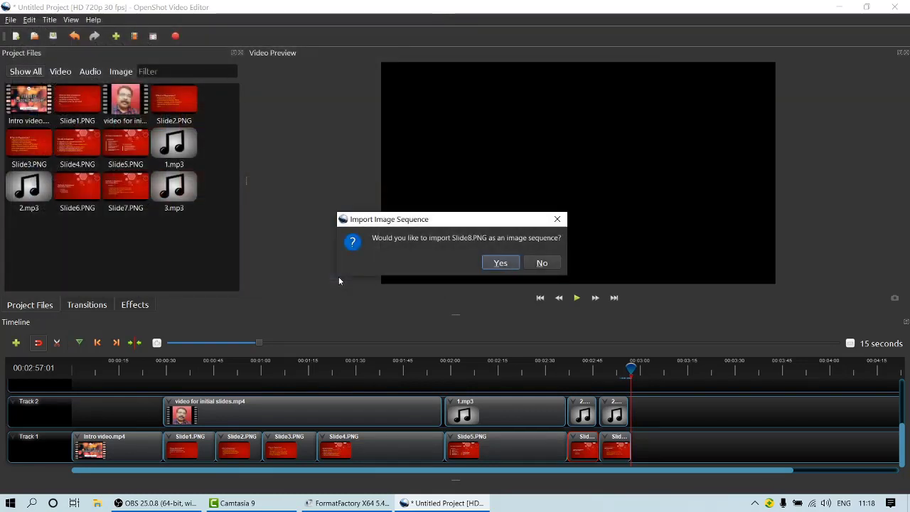
left_click(547, 264)
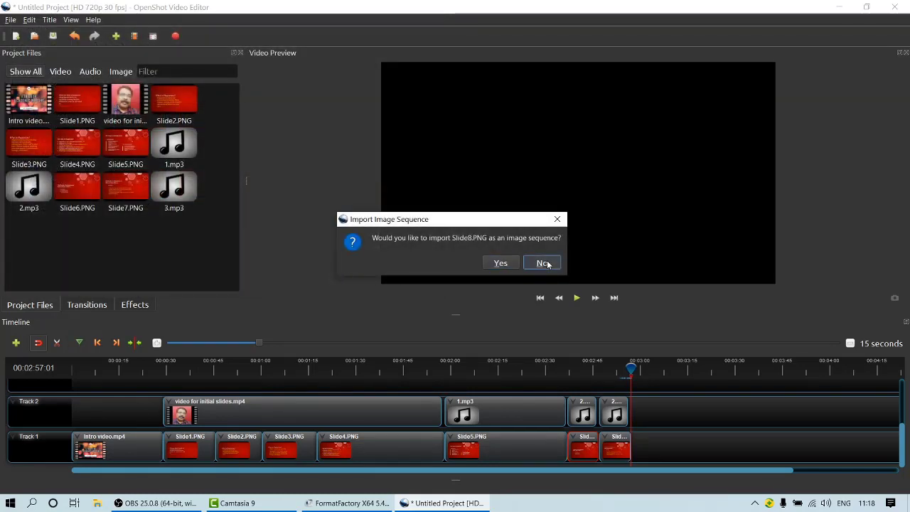
left_click(546, 264)
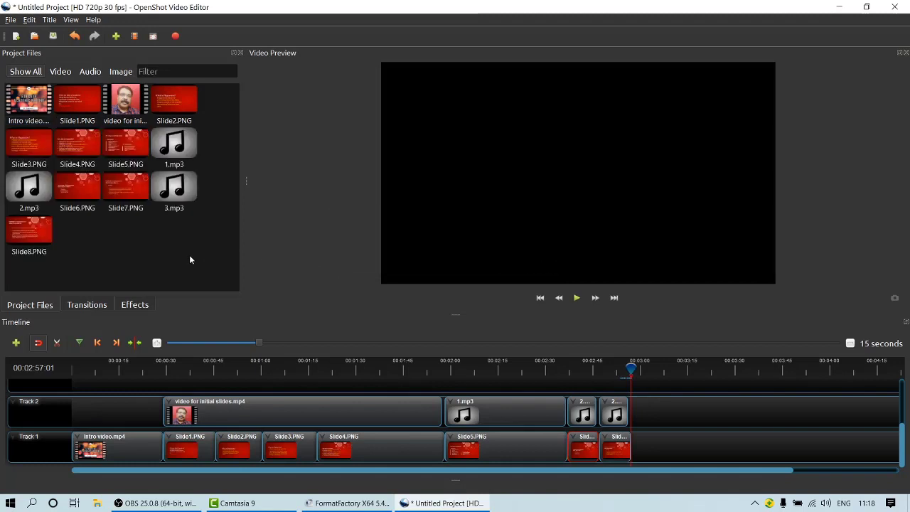
- Add Slide8.PNG to the timeline on Track 1, starting at 177.00 seconds
left_click(30, 234)
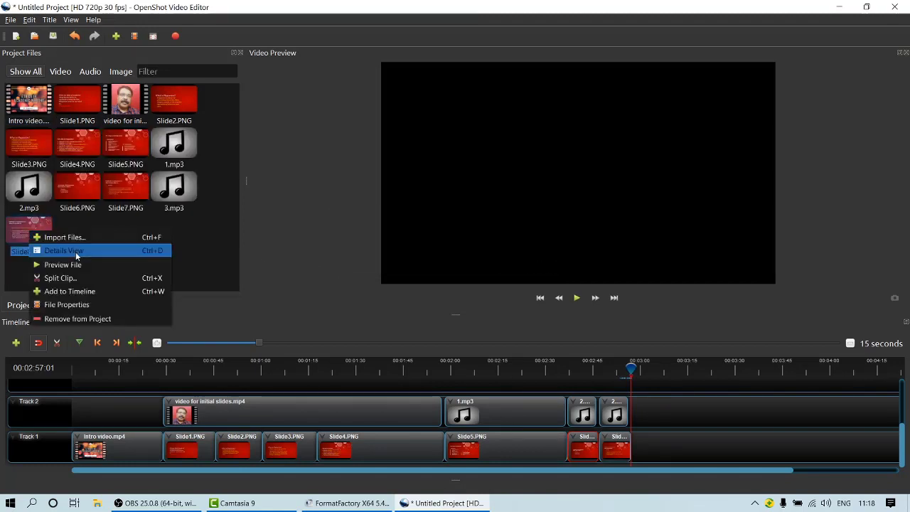
left_click(75, 290)
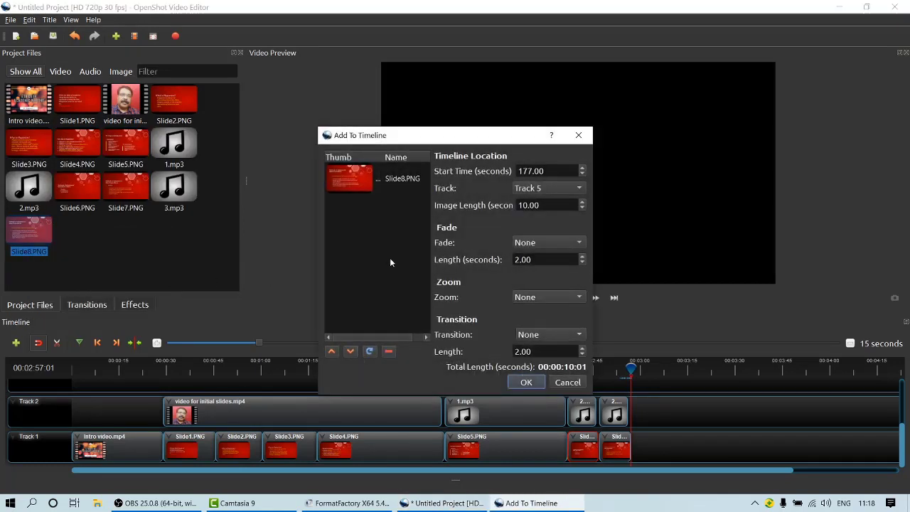
left_click(567, 189)
left_click(551, 246)
left_click(530, 382)
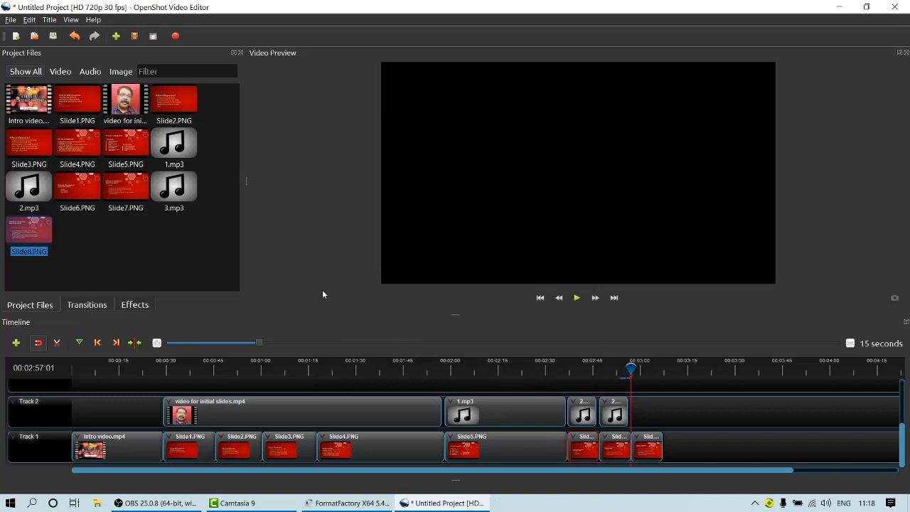
- Add 3.mp3 to the timeline on Track 2 at 177.00 seconds and extend the Slide8.PNG clip to match its end
left_click(148, 233)
left_click(172, 188)
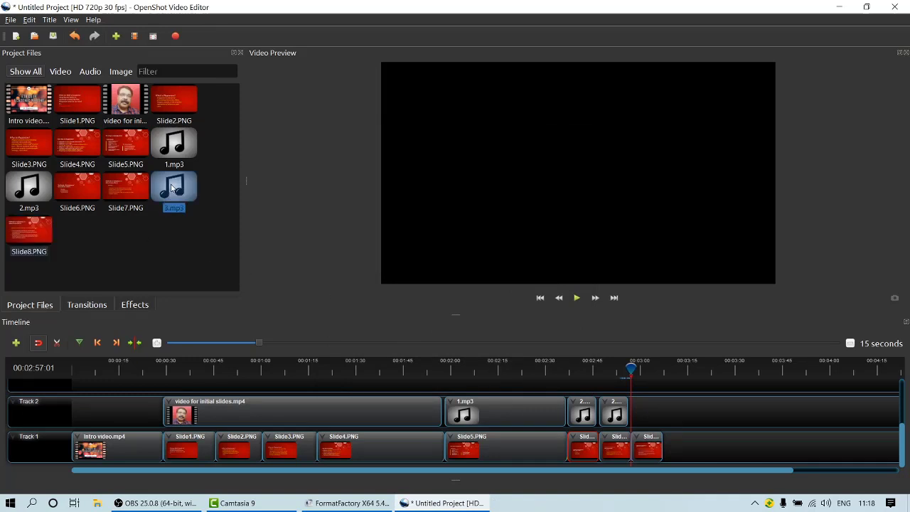
right_click(172, 187)
left_click(206, 246)
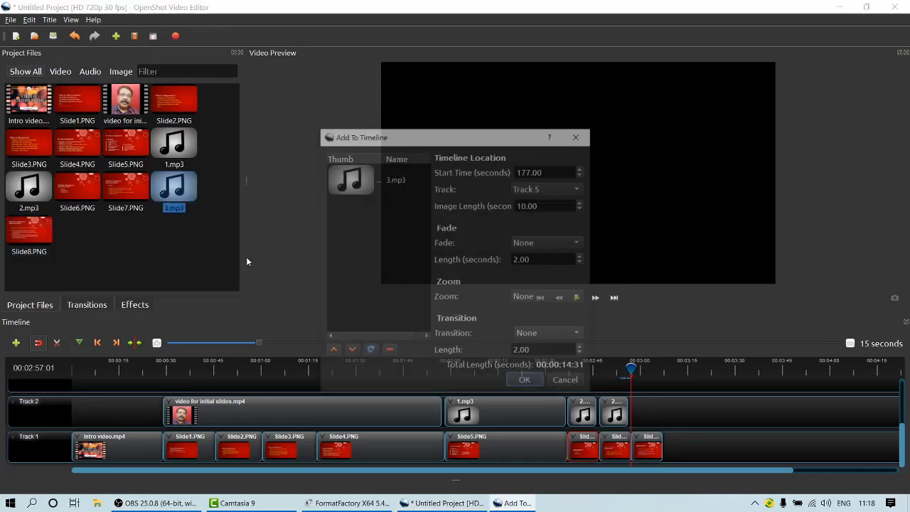
left_click(526, 190)
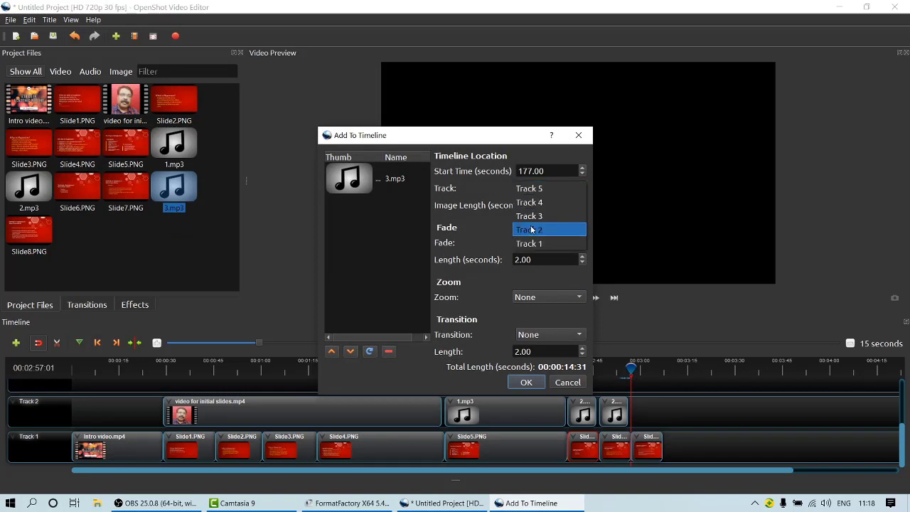
left_click(531, 230)
left_click(526, 382)
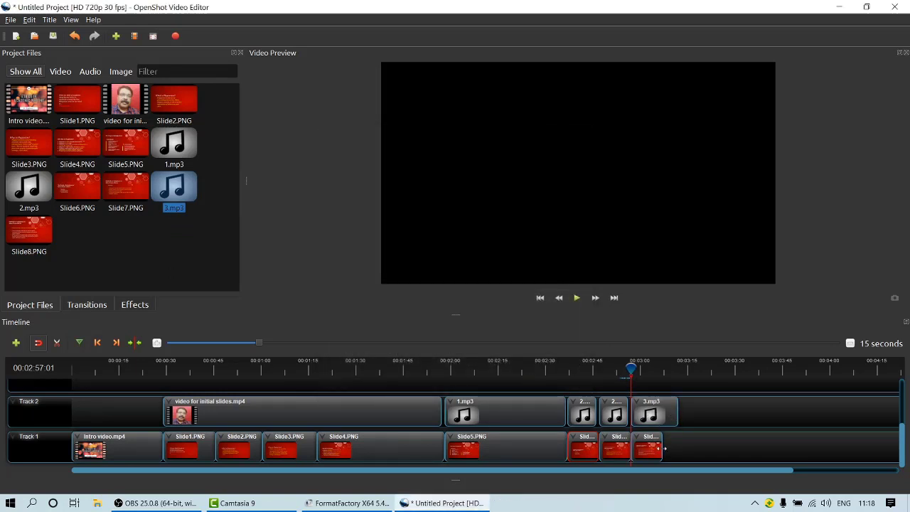
left_click_drag(665, 448, 682, 446)
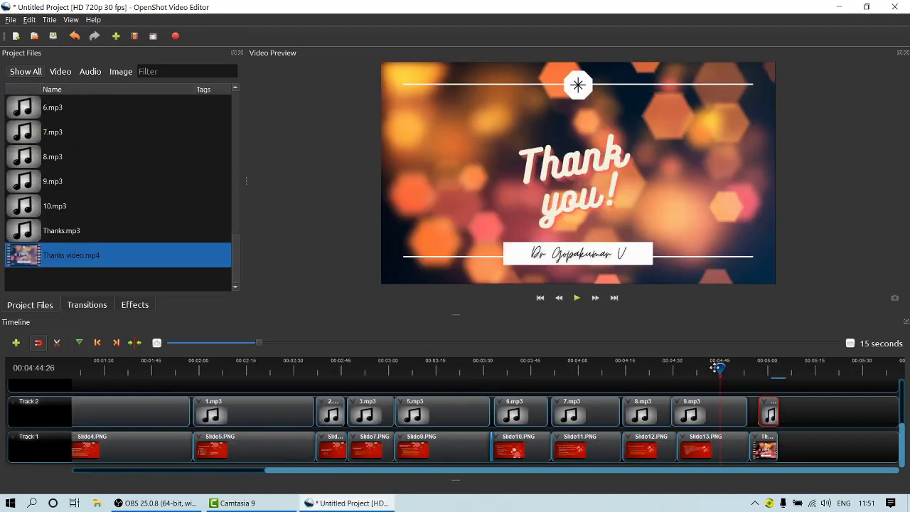
- Play back the final section of the timeline from 00:04:49:25 to the end
left_click_drag(723, 367, 636, 371)
left_click_drag(697, 389, 736, 371)
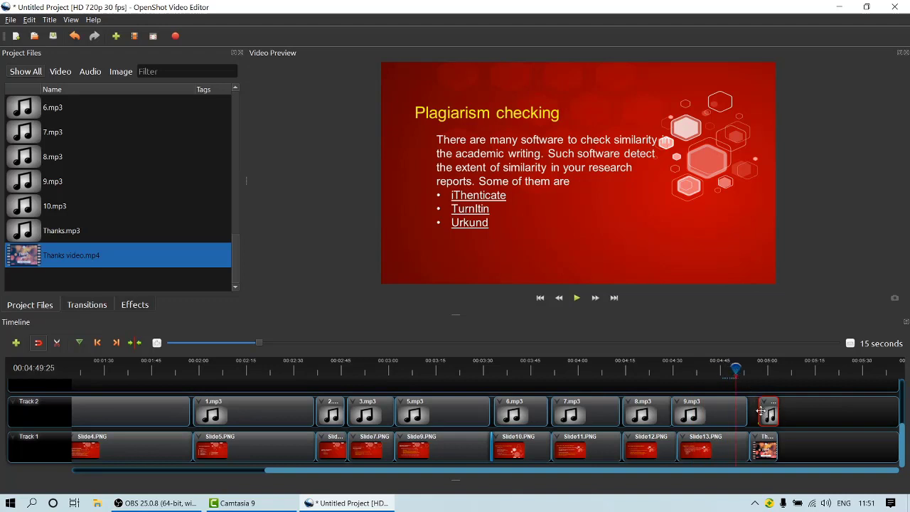
left_click(578, 298)
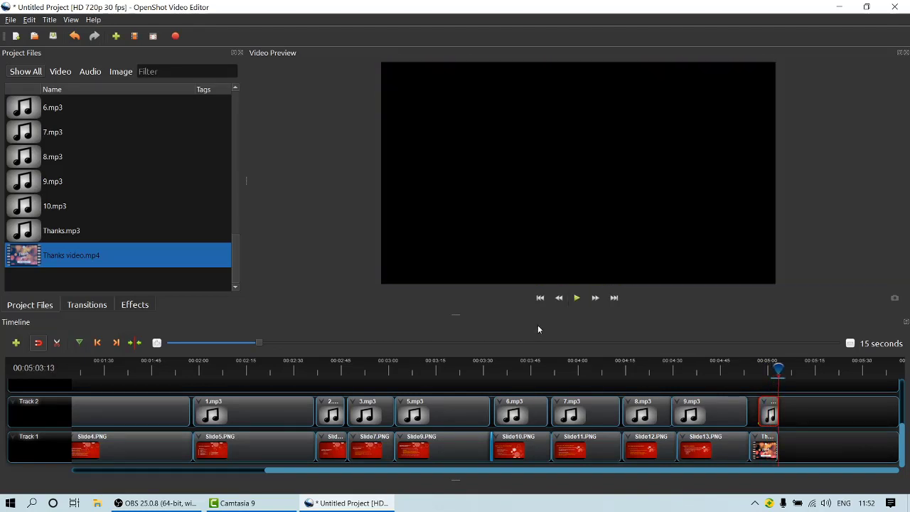
- Extend the Thanks video.mp4 clip on Track 1 to about 00:05:20 and move the playhead back to 00:04:47:18
left_click(765, 447)
left_click(782, 445)
left_click_drag(783, 445, 834, 445)
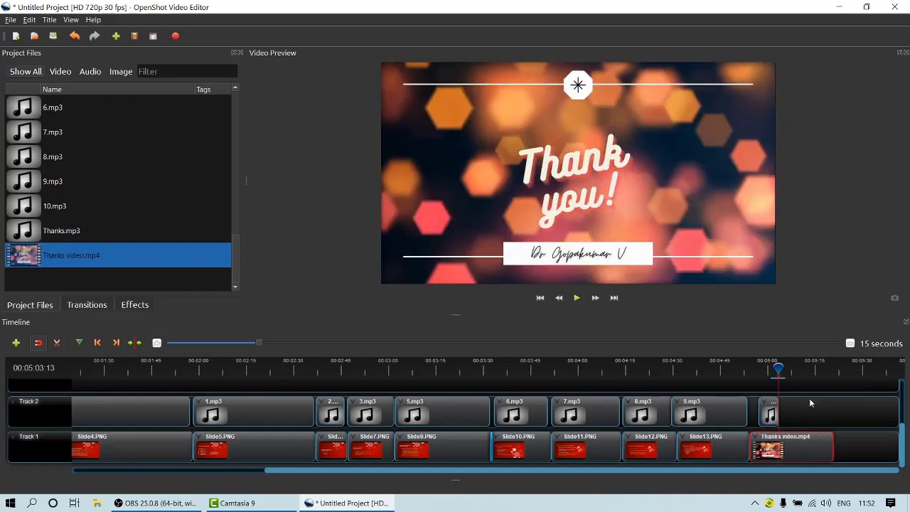
left_click_drag(780, 366, 729, 366)
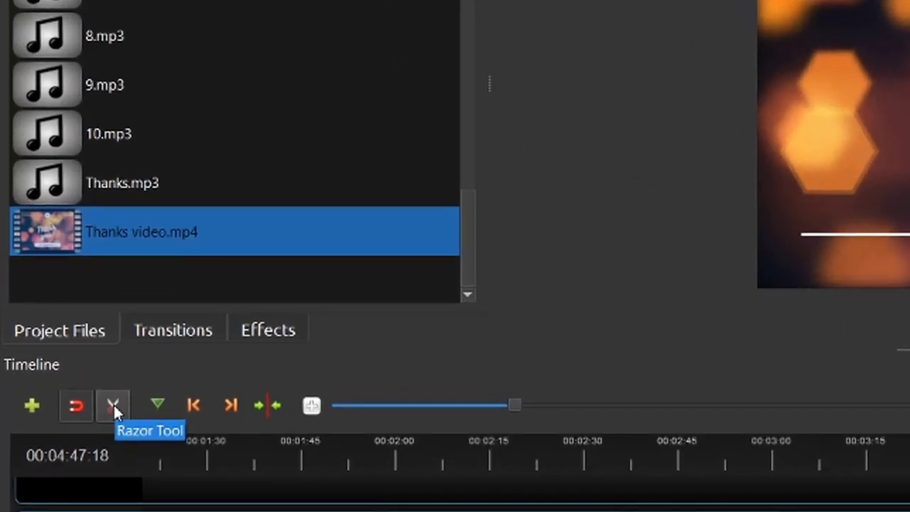
- Split the Thanks video.mp4 clip with the Razor Tool where the last Track 2 audio clip ends, and delete the second part
left_click(114, 403)
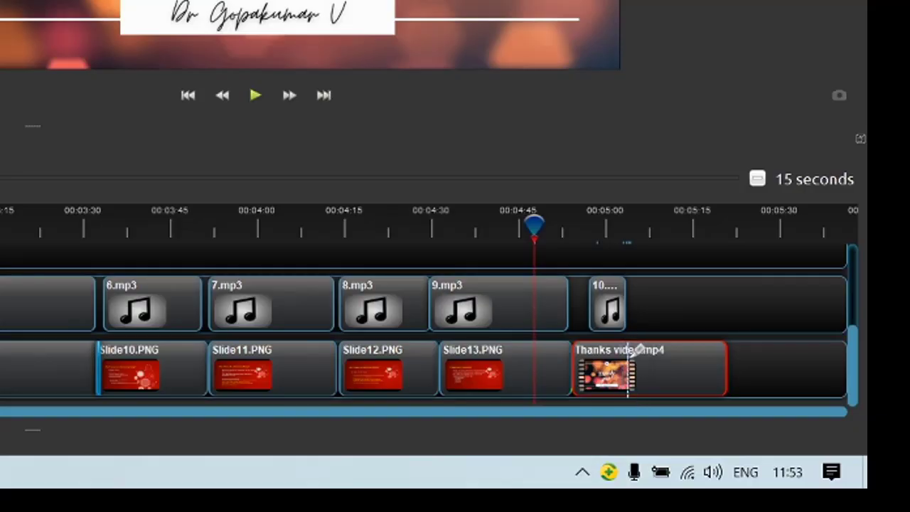
left_click(628, 370)
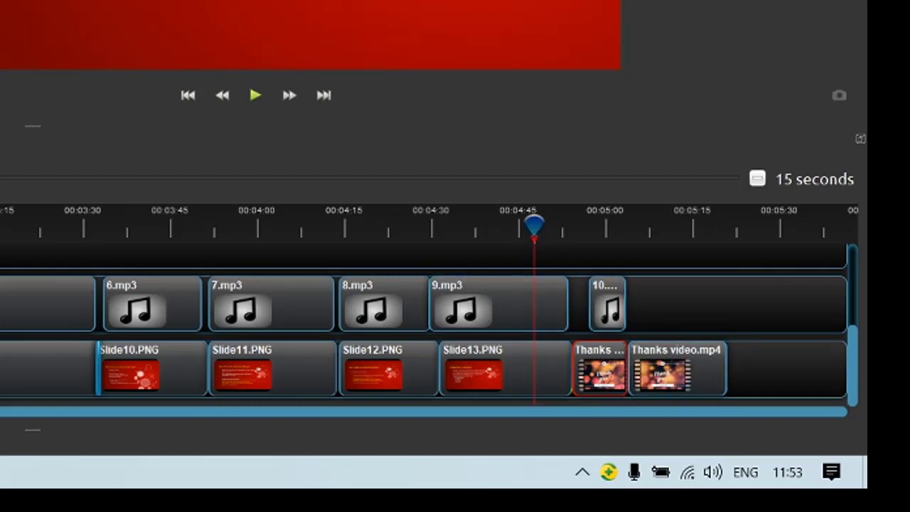
left_click(684, 365)
left_click_drag(684, 365, 712, 364)
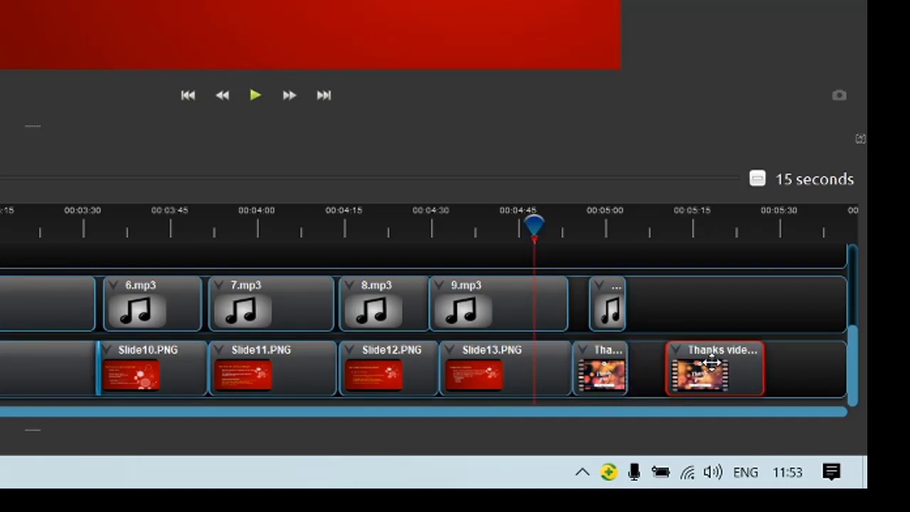
key("Delete")
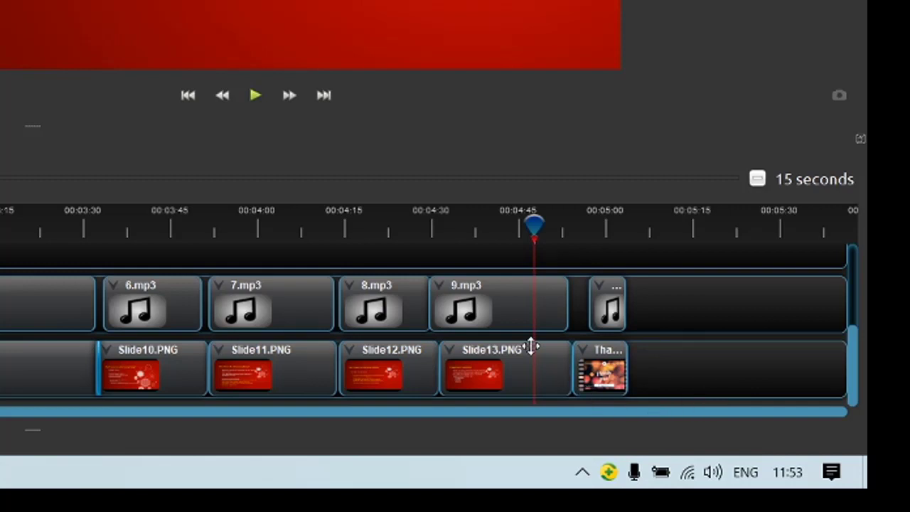
- Look over the slice options for the Slide13.PNG clip on Track 1 without applying any
right_click(495, 365)
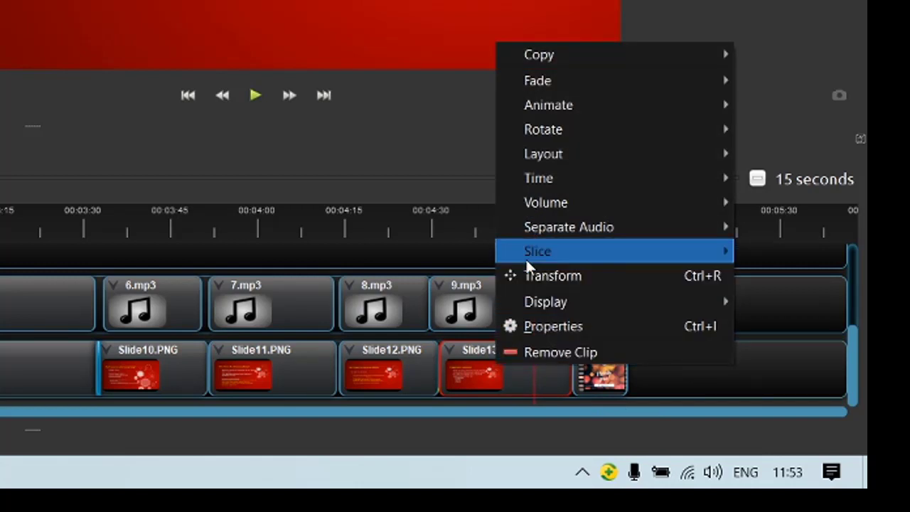
mouse_move(530, 262)
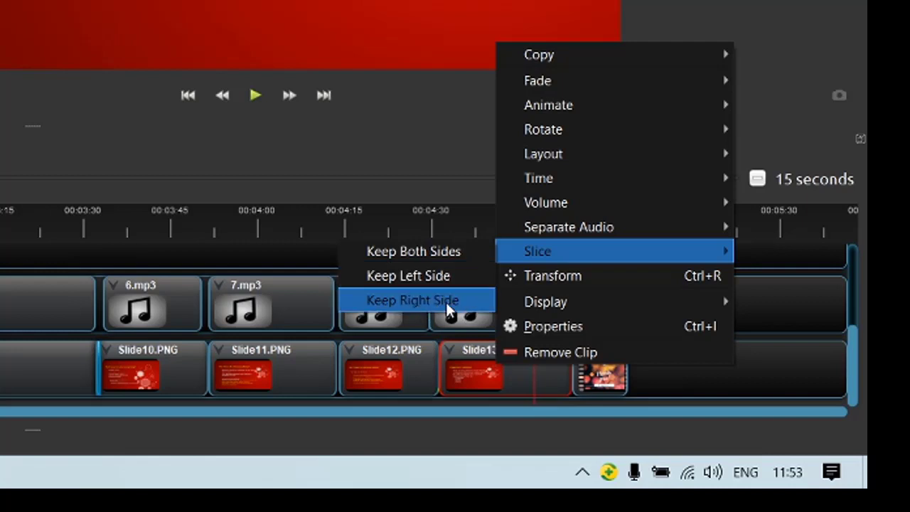
left_click(350, 214)
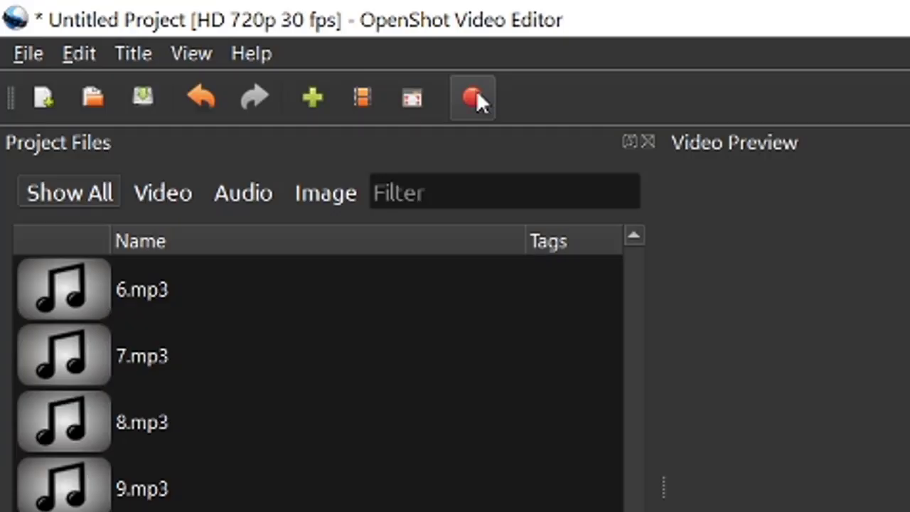
- Start exporting the project as a video and set its file name to plagiarism
left_click(478, 94)
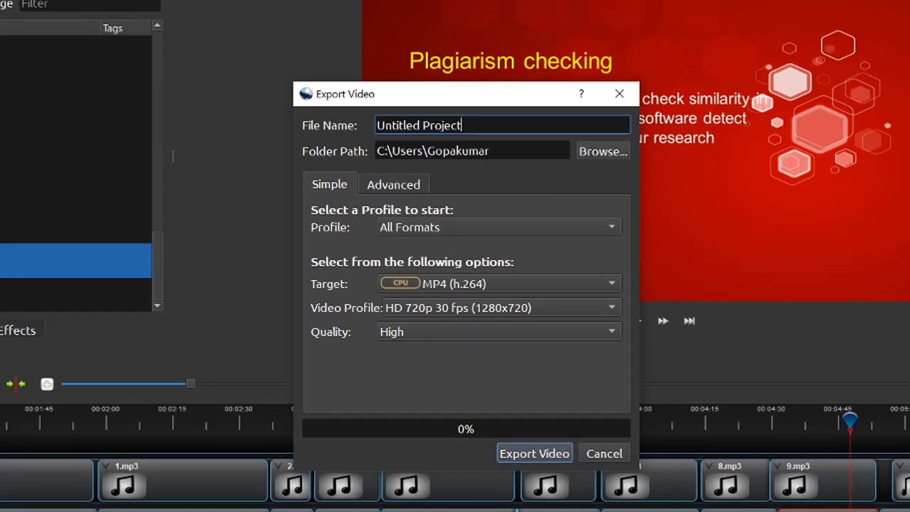
key("BackSpace")
key("BackSpace")
key("BackSpace")
key("BackSpace")
key("BackSpace")
key("BackSpace")
key("BackSpace")
key("BackSpace")
key("BackSpace")
key("BackSpace")
key("BackSpace")
key("BackSpace")
key("BackSpace")
key("BackSpace")
key("BackSpace")
type("p")
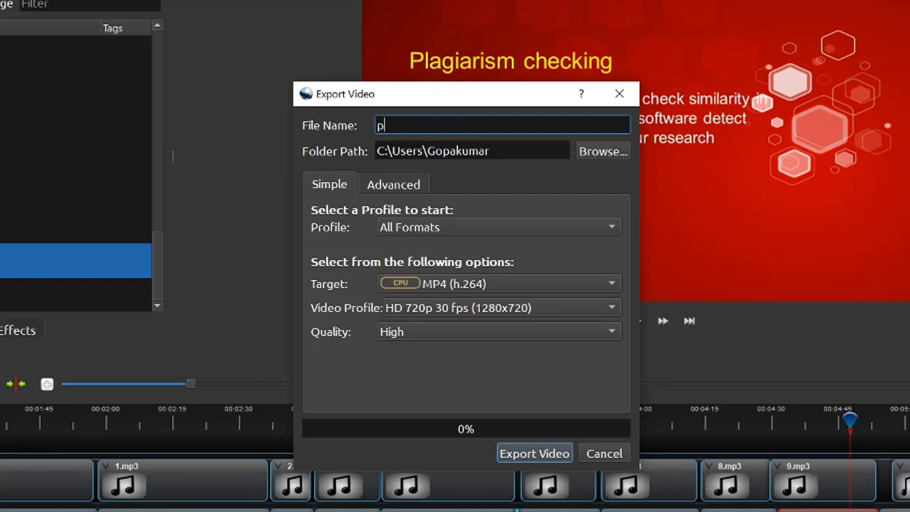
type("lagiarism")
- Set the export folder path to the Desktop
left_click(589, 154)
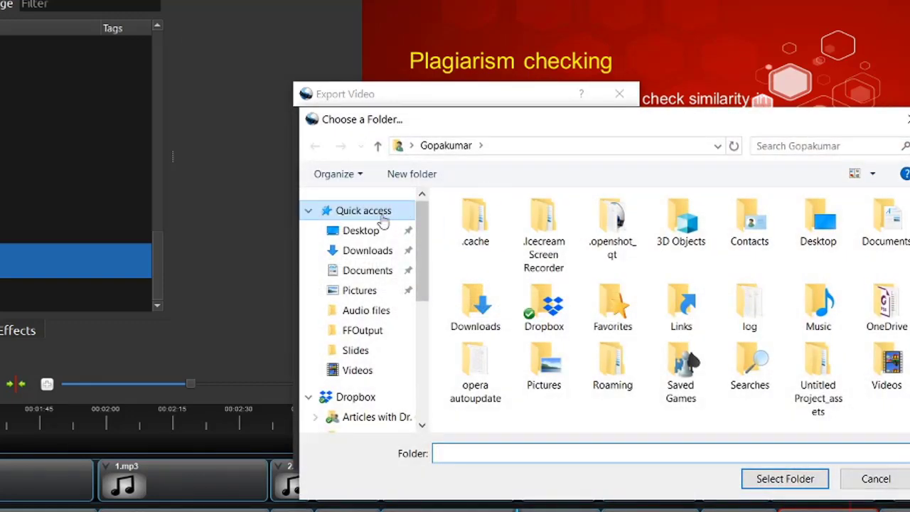
left_click(360, 232)
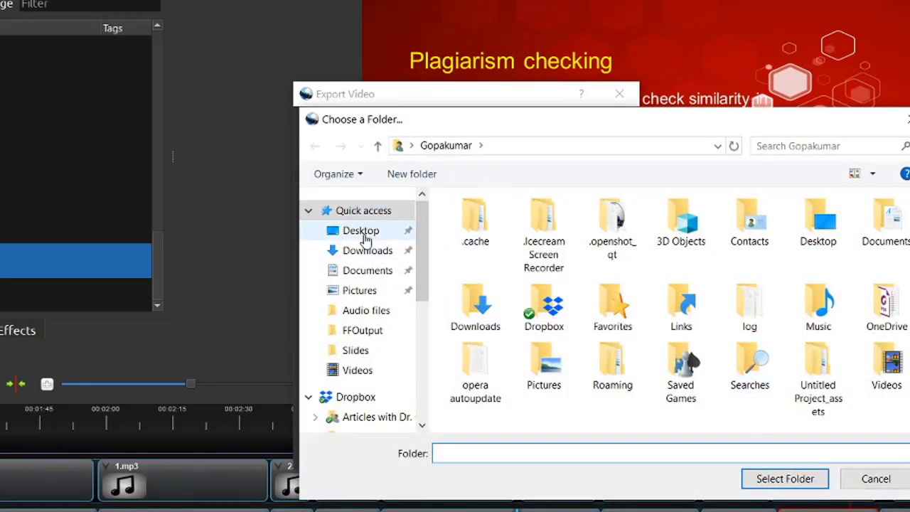
left_click(801, 480)
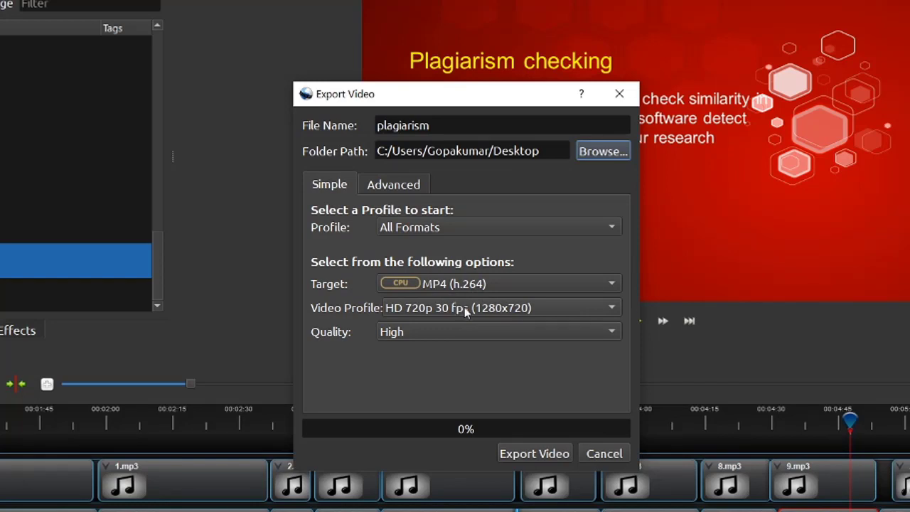
- Set the video profile to HD 1080i 25 fps (1920x1080), export the video and close the finished export
left_click(517, 313)
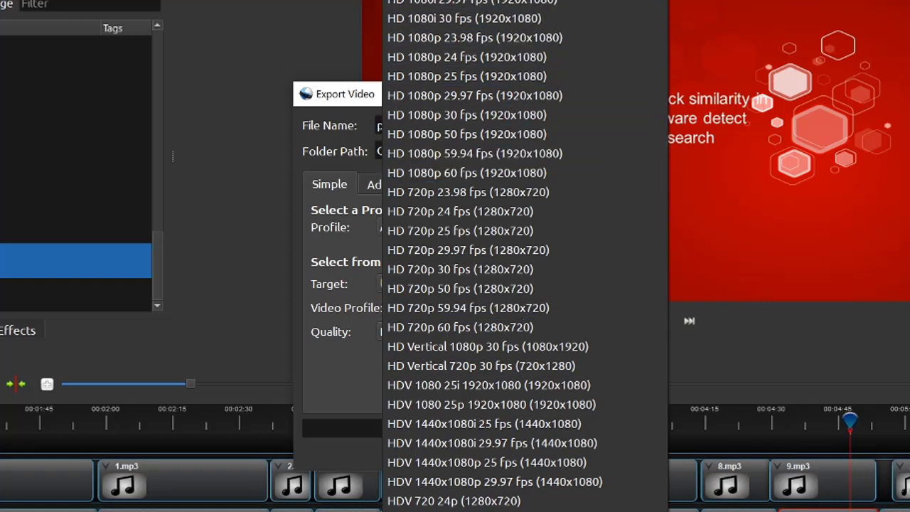
left_click(456, 4)
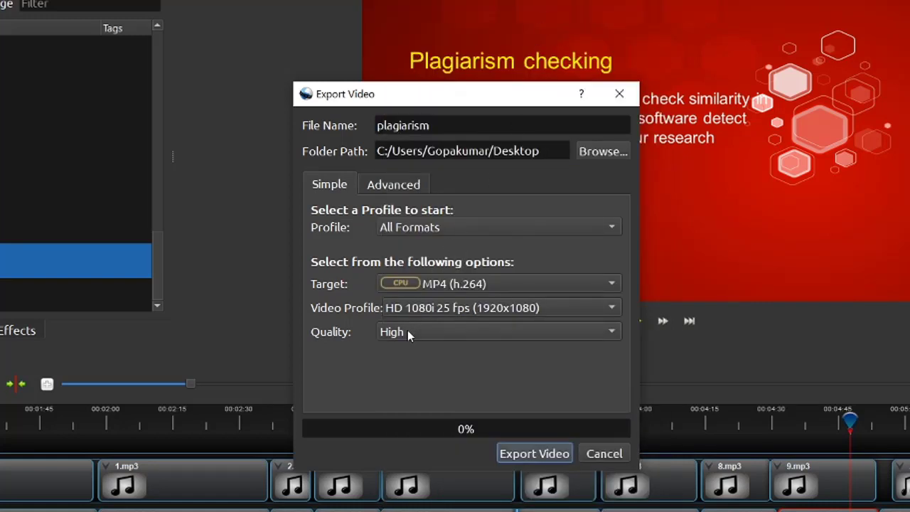
left_click(529, 455)
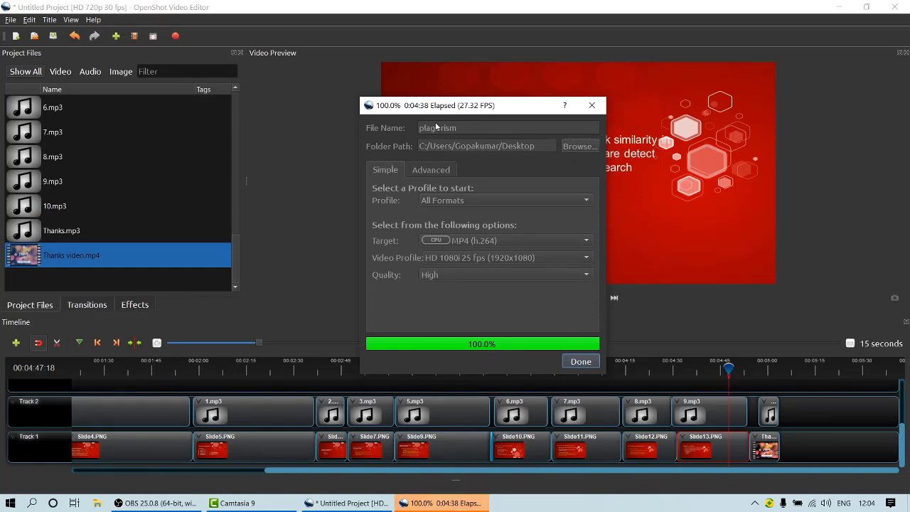
left_click(580, 362)
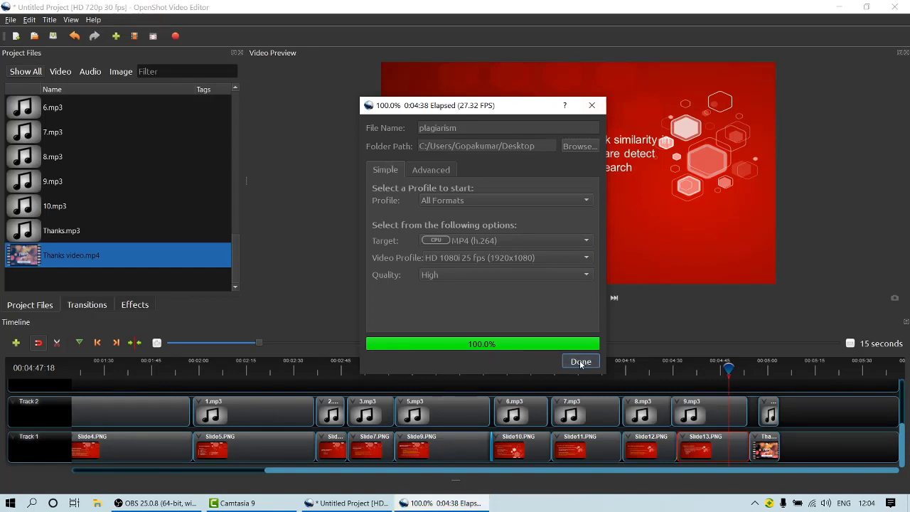
- Clear the open windows off the desktop and open the exported plagiarism video from there in the video player
left_click(843, 8)
left_click(843, 8)
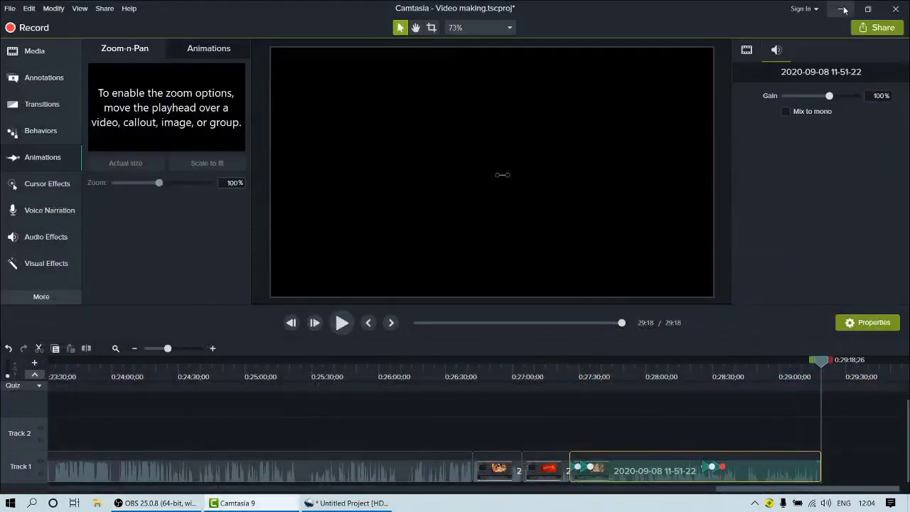
left_click(844, 8)
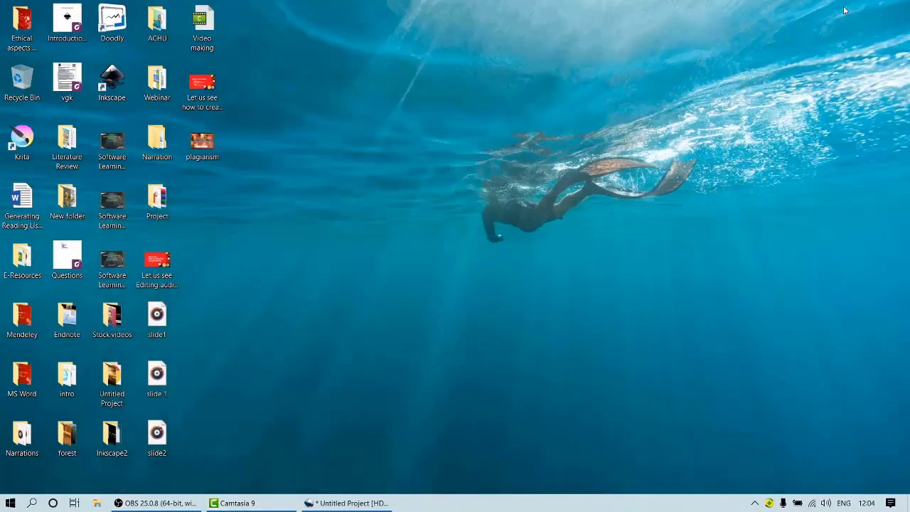
right_click(205, 143)
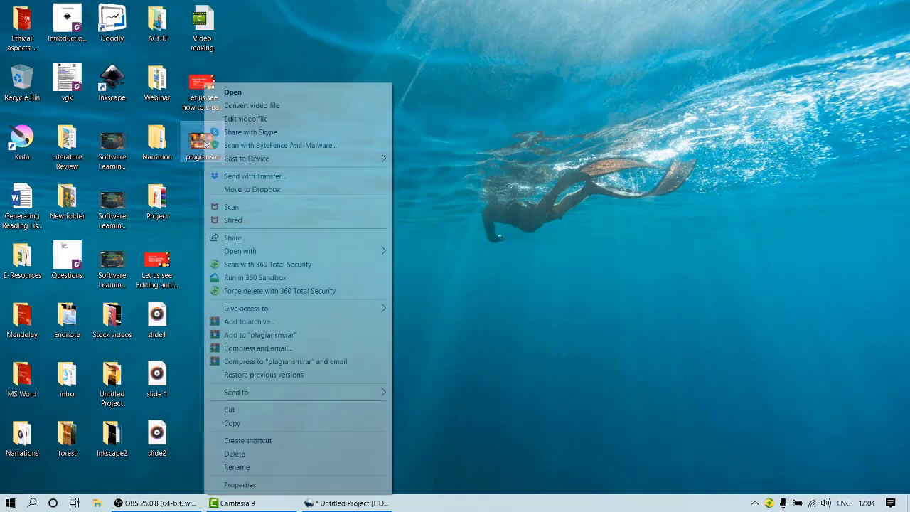
left_click(233, 93)
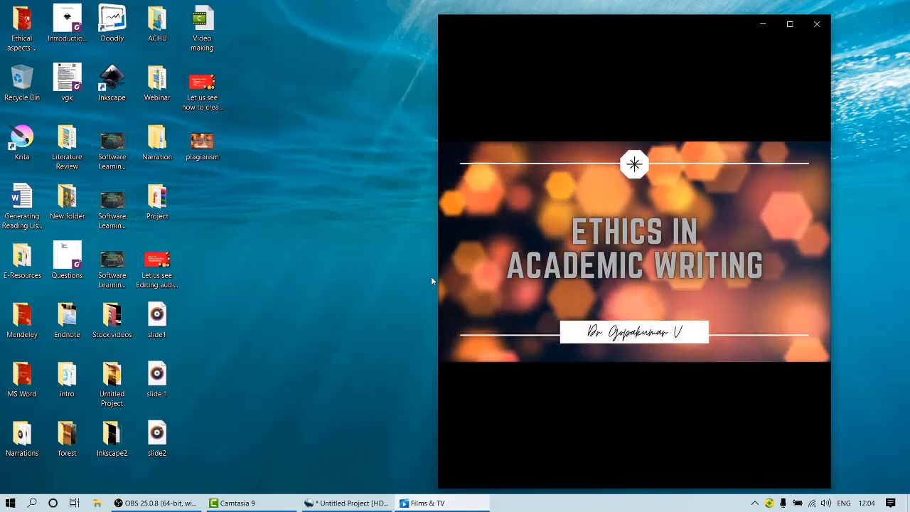
- Skip through the exported plagiarism video to check its slides from beginning to near the end, and close the player
mouse_move(727, 353)
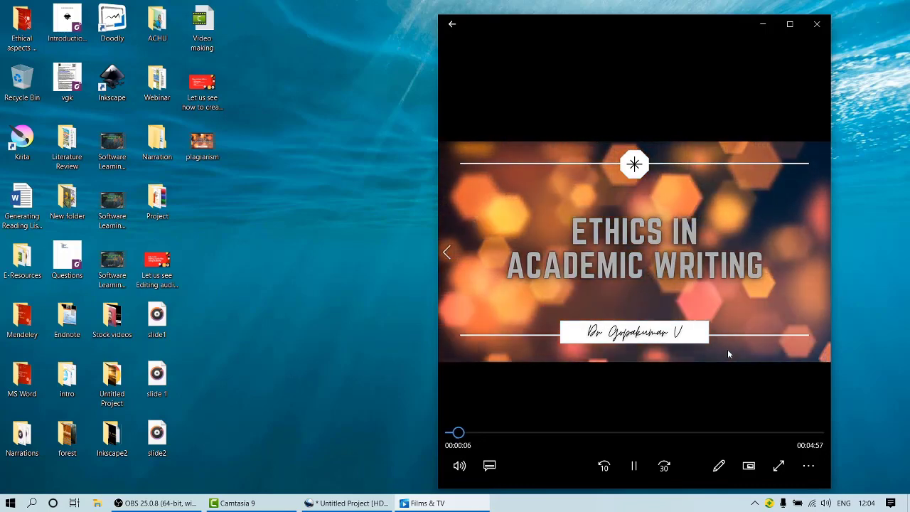
left_click(522, 432)
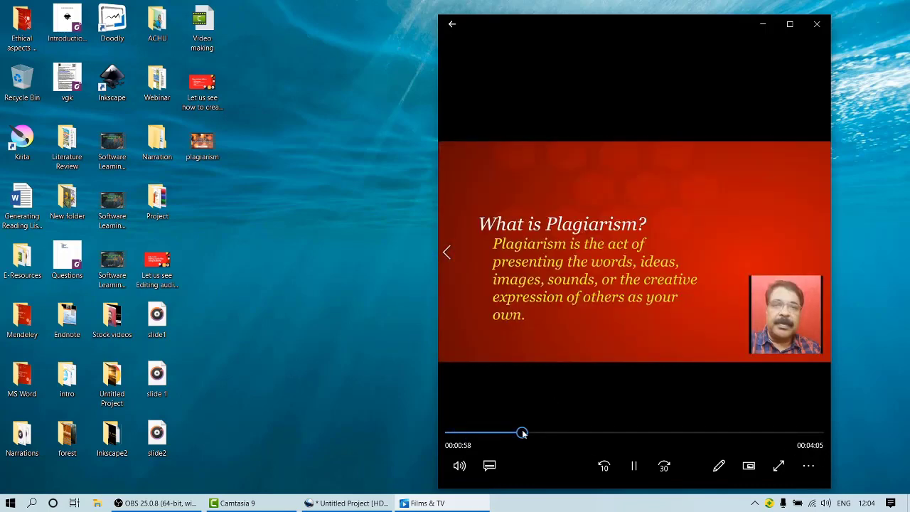
left_click(569, 433)
left_click(591, 432)
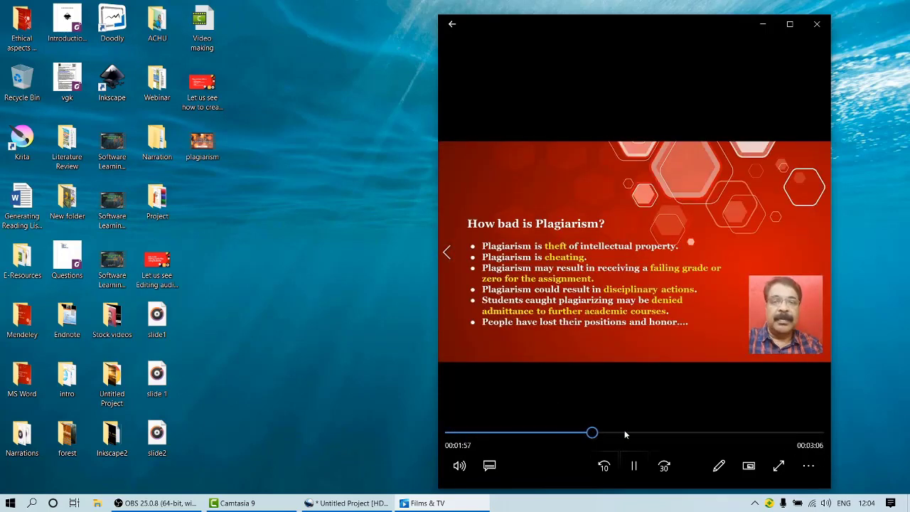
left_click(642, 433)
left_click(666, 433)
left_click(698, 432)
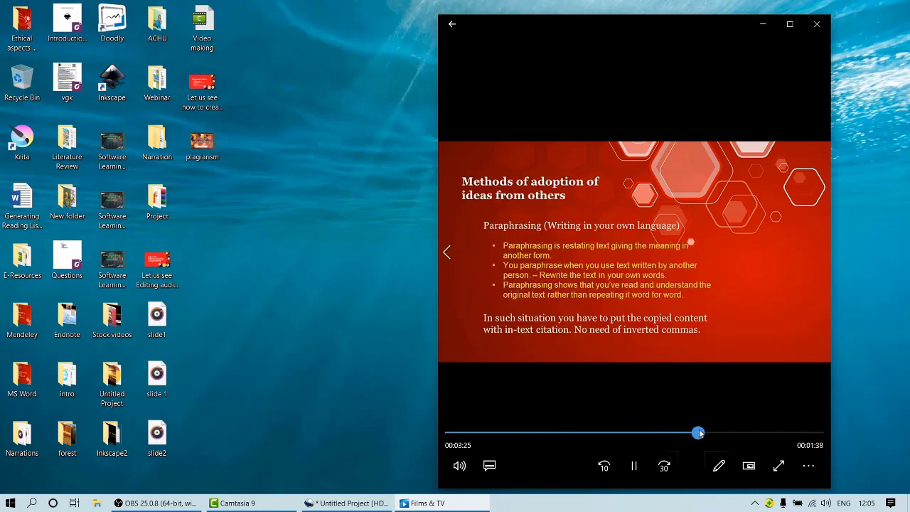
left_click(734, 432)
left_click(760, 432)
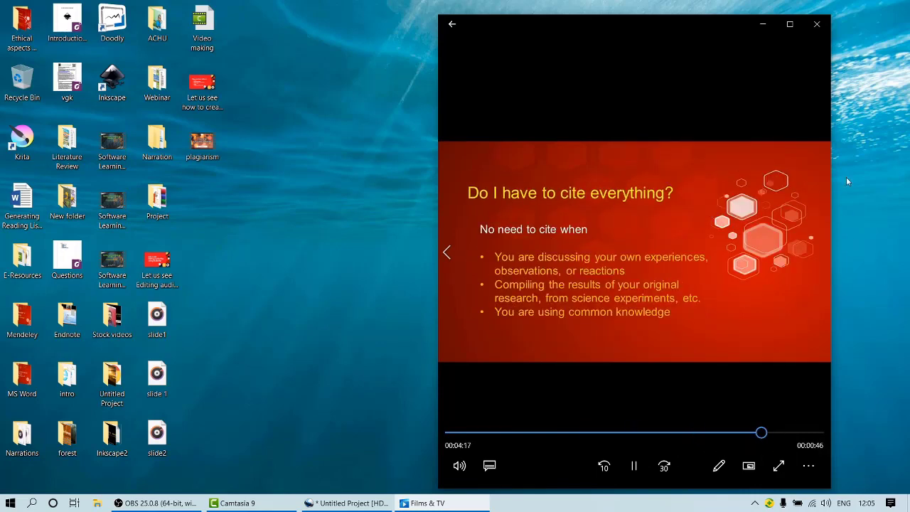
left_click(817, 24)
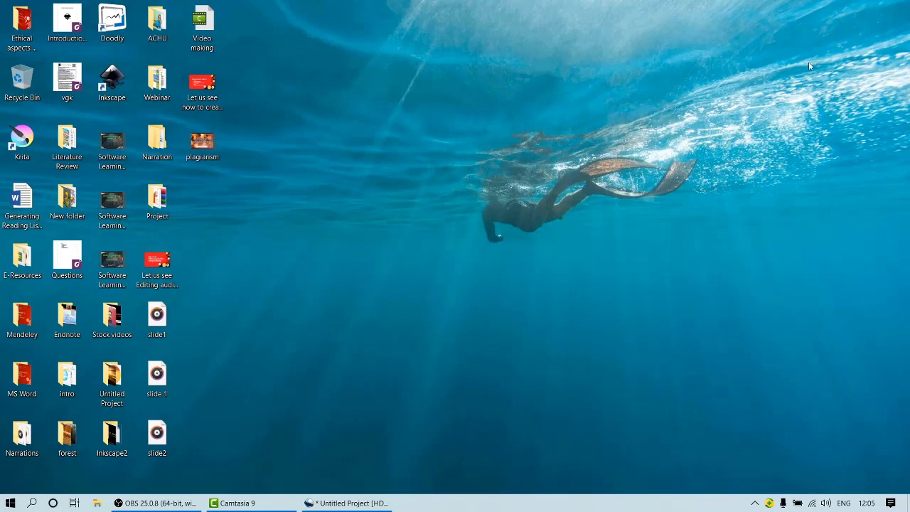